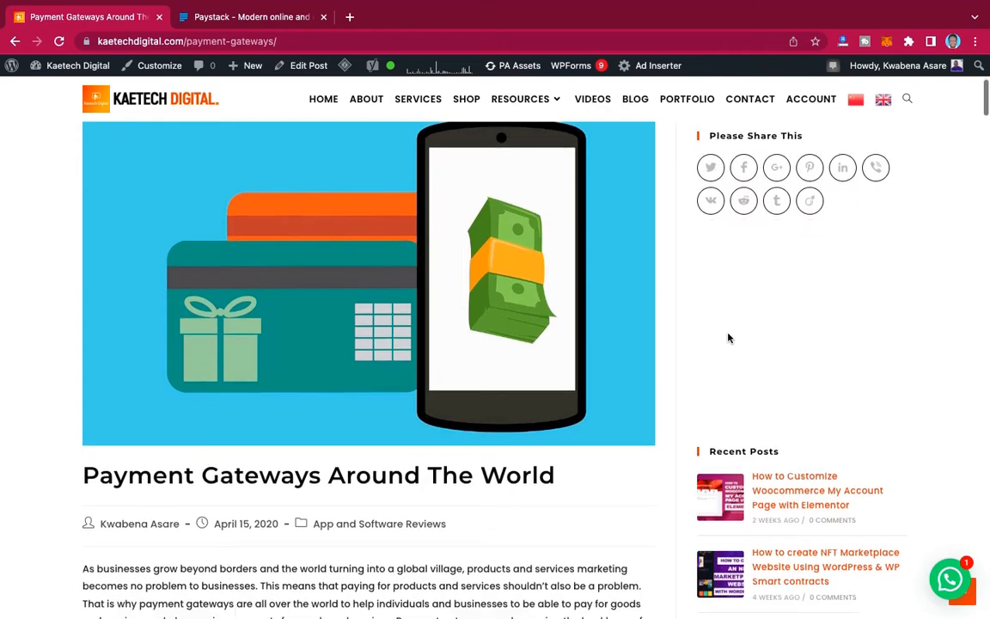
Read through the Payment Gateways Around The World post, then switch to the Paystack tab
scroll(727, 338, "down", 13)
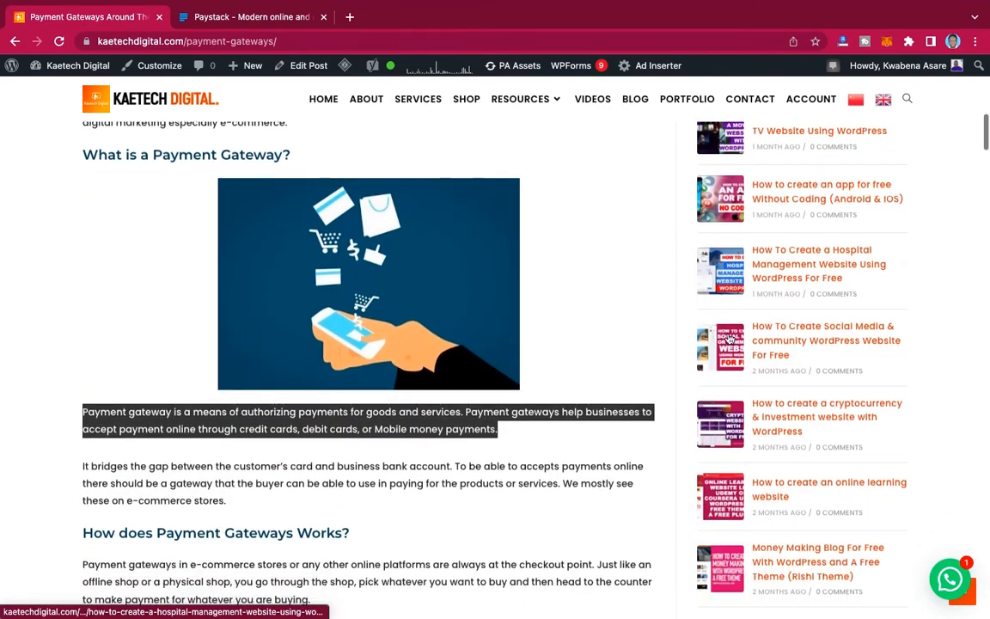
scroll(728, 324, "down", 13)
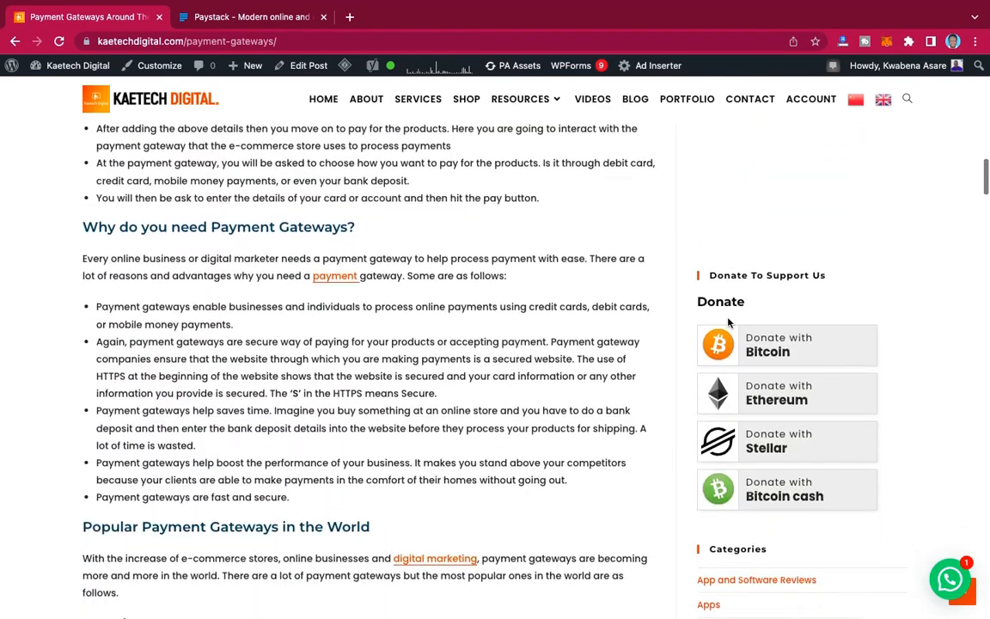
scroll(446, 404, "down", 9)
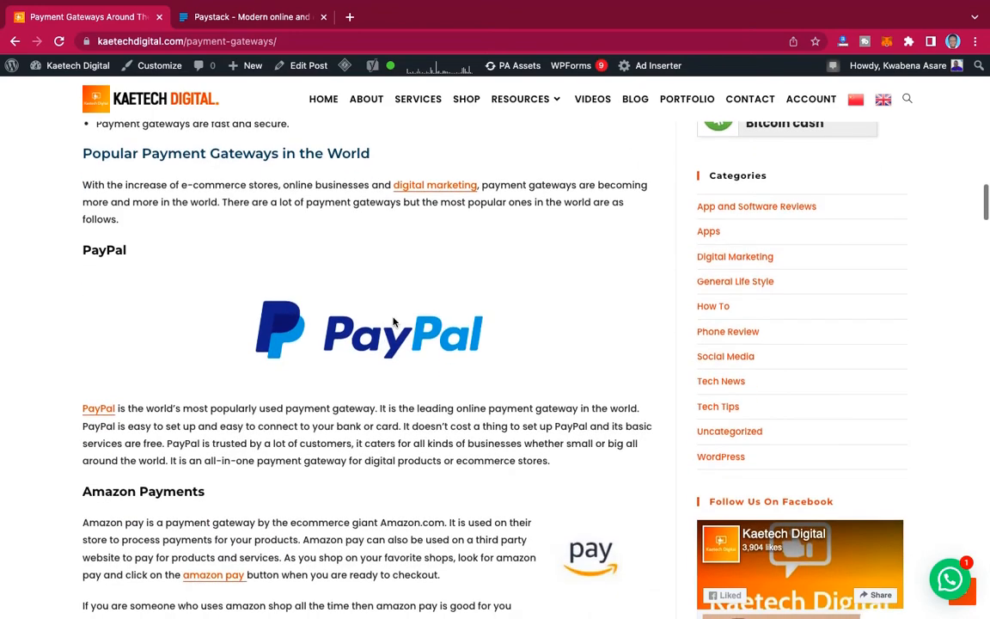
scroll(219, 297, "up", 4)
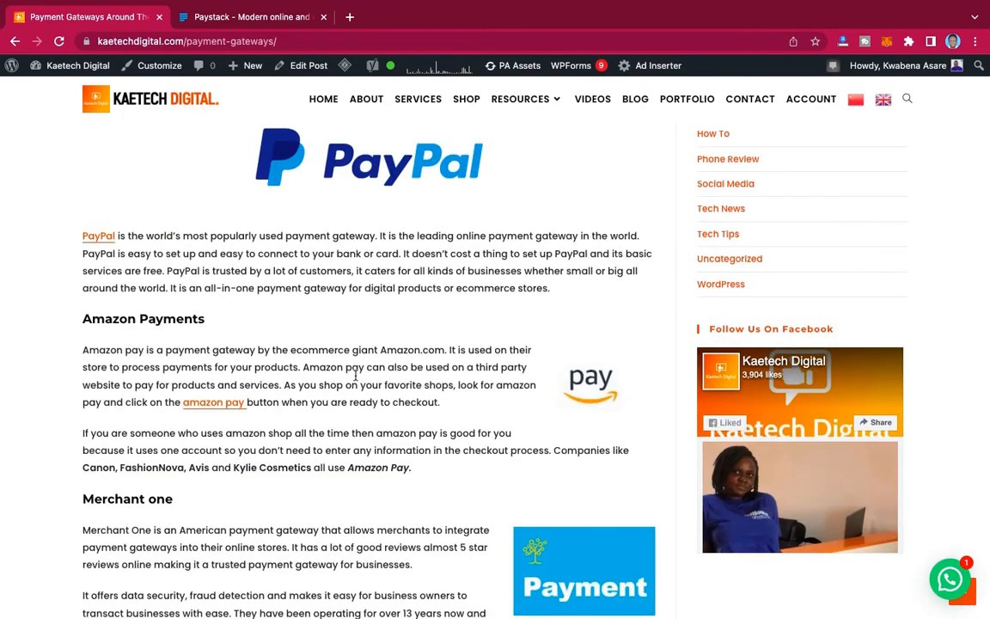
scroll(206, 292, "down", 6)
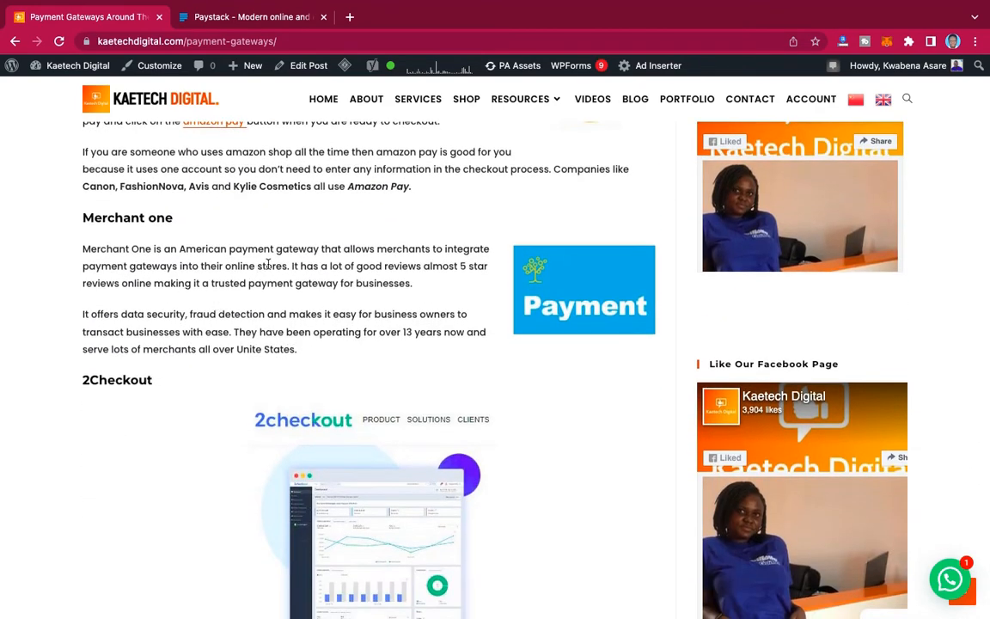
scroll(353, 336, "down", 7)
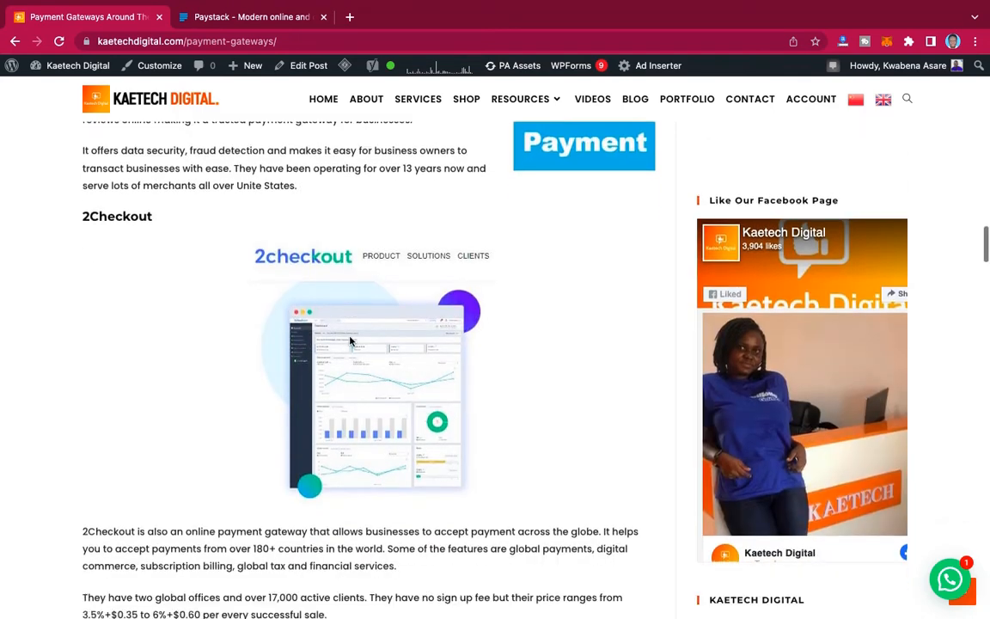
scroll(412, 393, "down", 5)
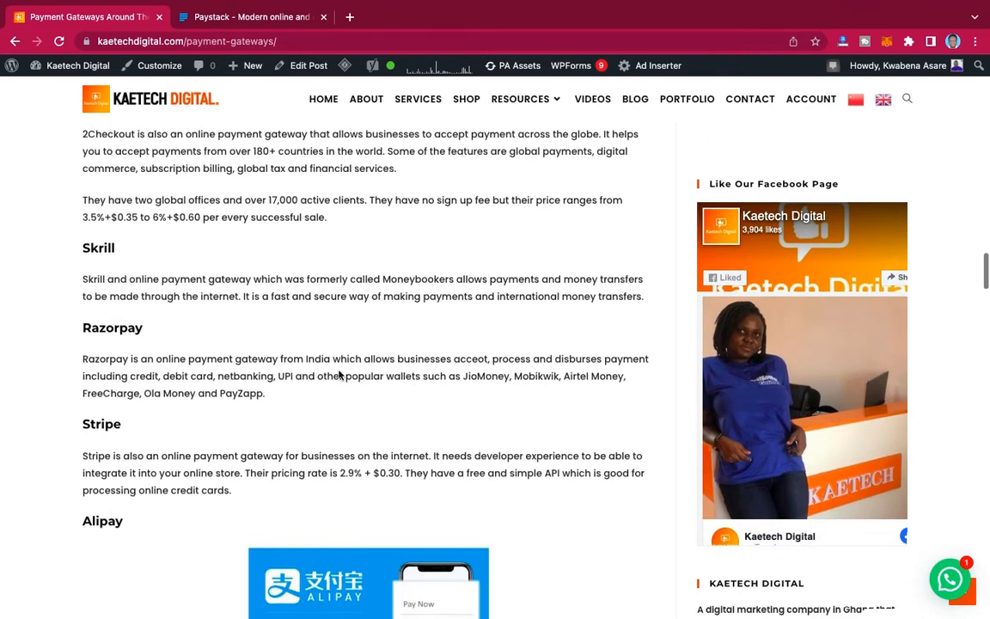
scroll(282, 455, "down", 9)
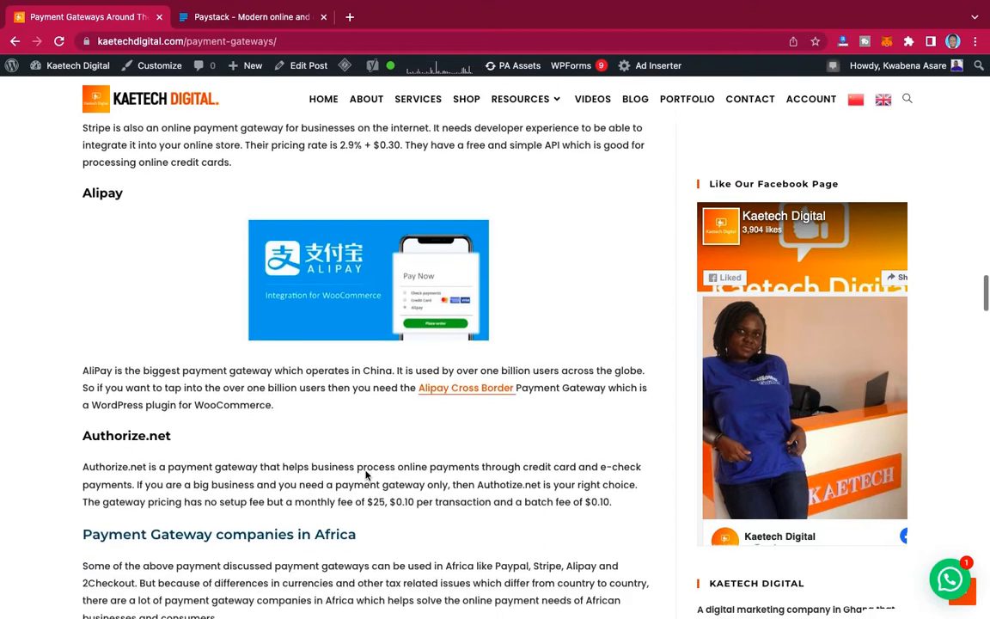
scroll(425, 416, "down", 5)
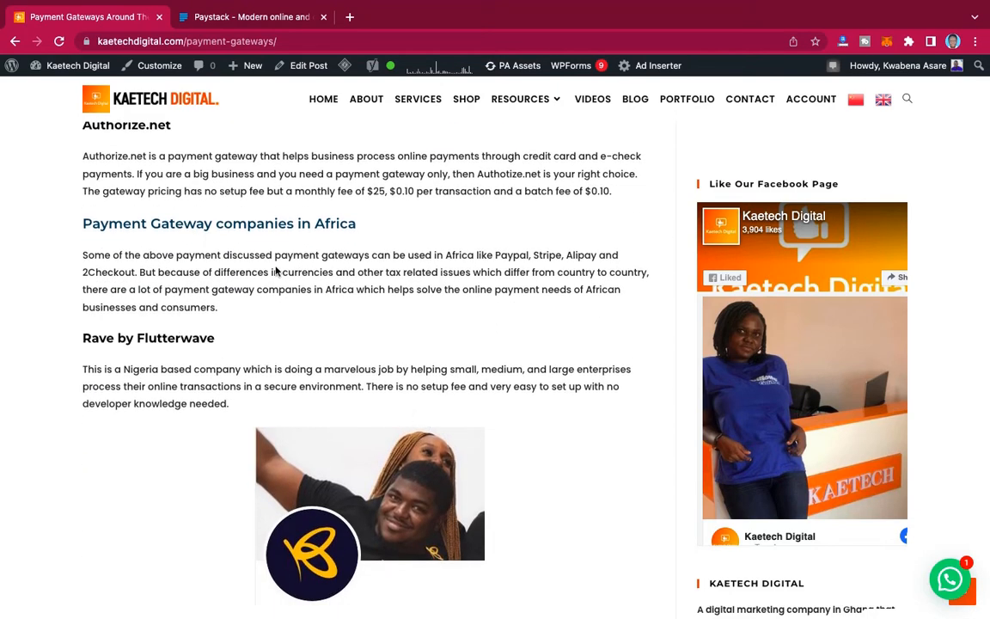
scroll(346, 381, "down", 8)
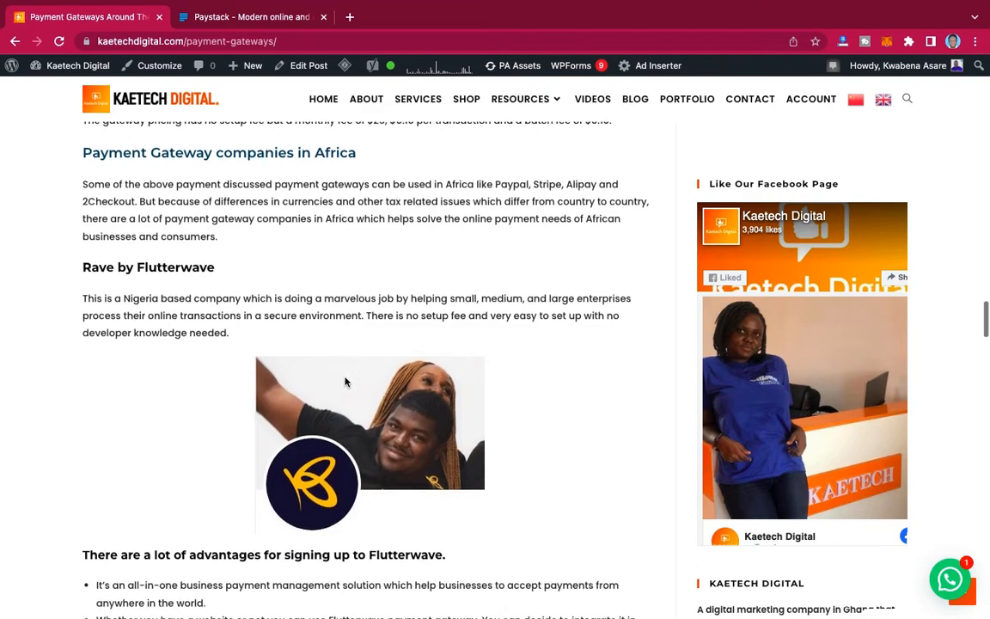
scroll(346, 378, "down", 5)
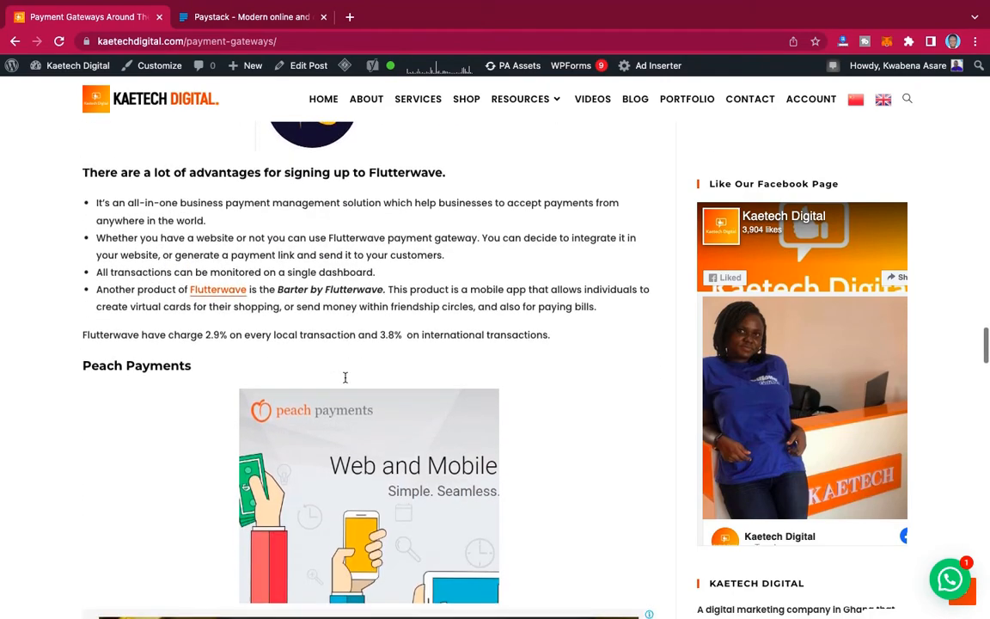
scroll(395, 352, "down", 9)
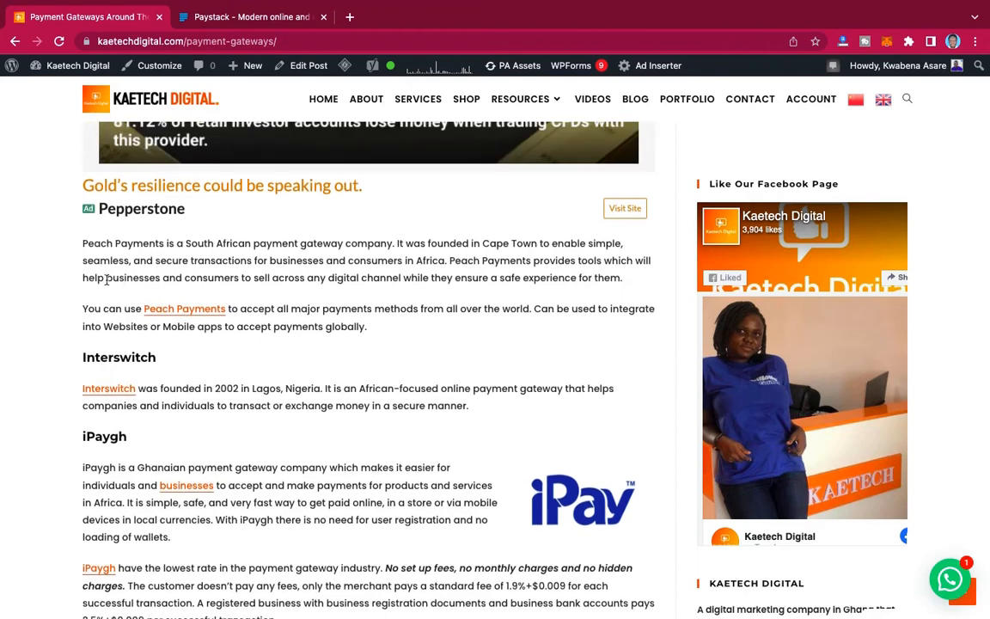
scroll(196, 381, "down", 7)
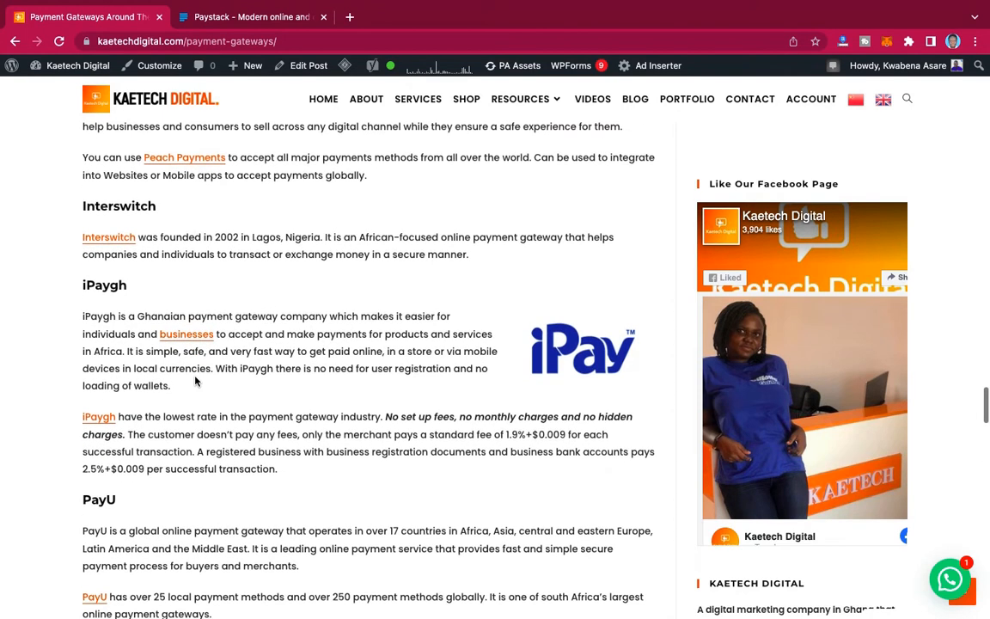
scroll(192, 421, "down", 4)
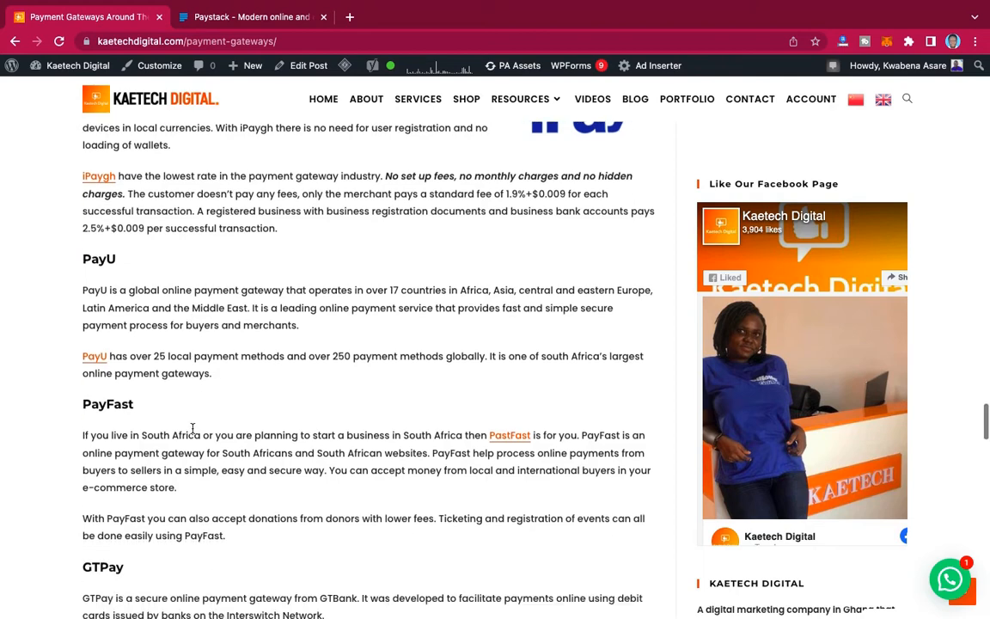
scroll(236, 436, "down", 2)
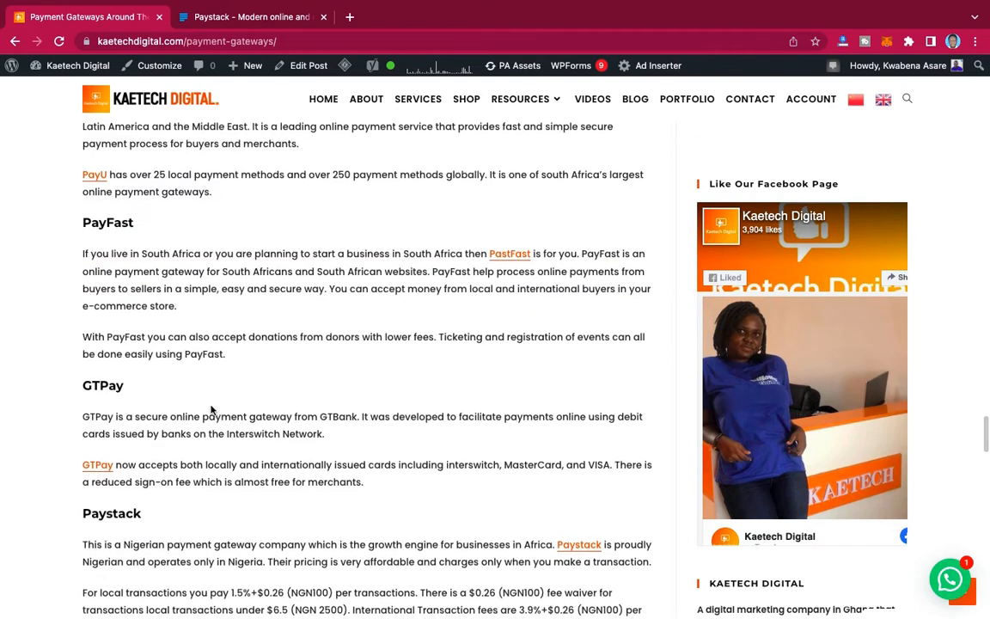
scroll(211, 410, "down", 4)
scroll(215, 414, "down", 3)
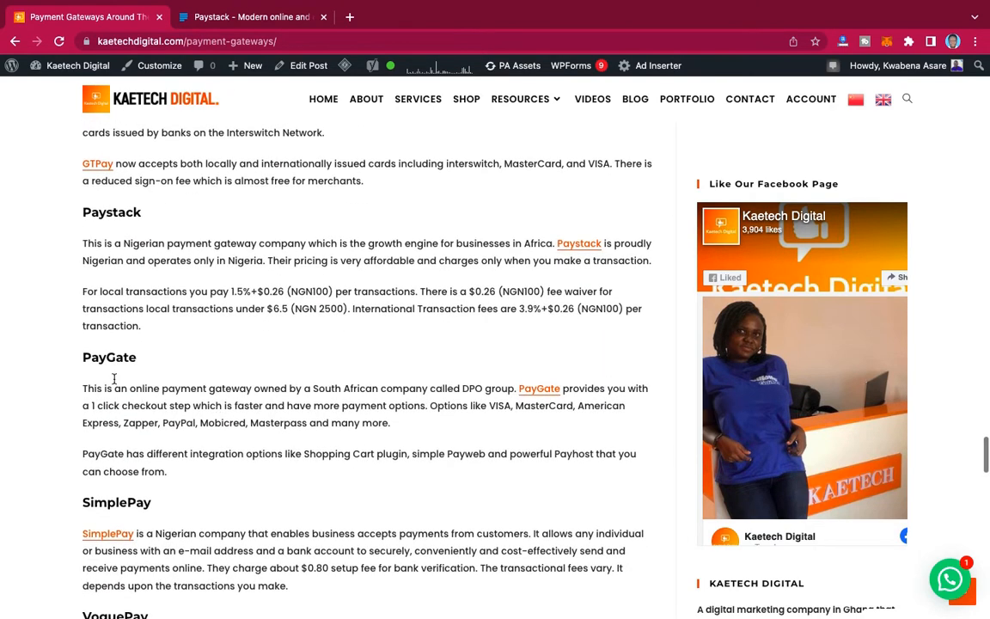
scroll(200, 410, "down", 3)
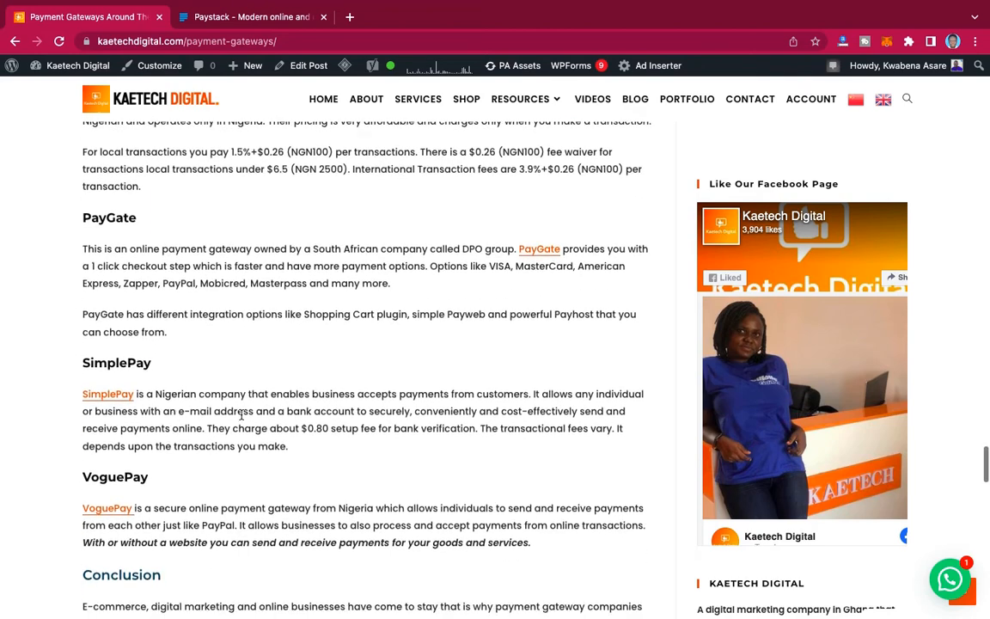
scroll(197, 485, "down", 3)
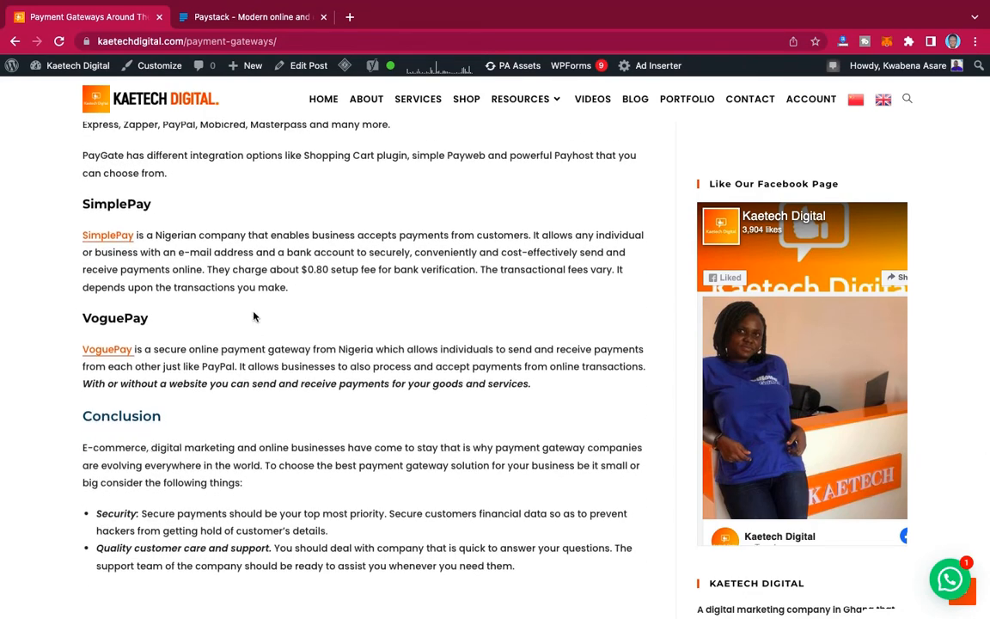
scroll(253, 314, "up", 8)
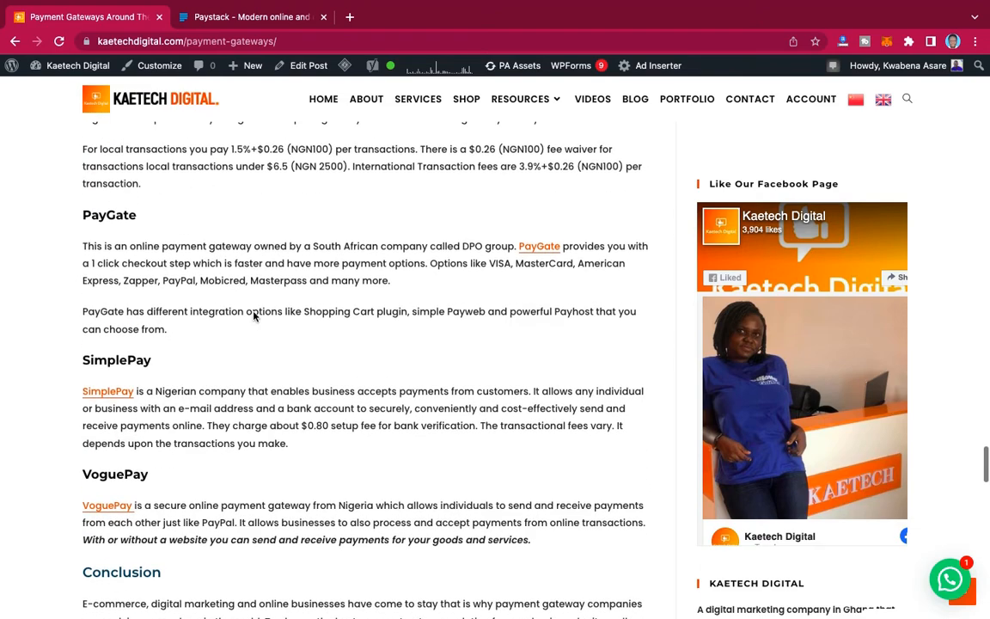
scroll(253, 315, "up", 12)
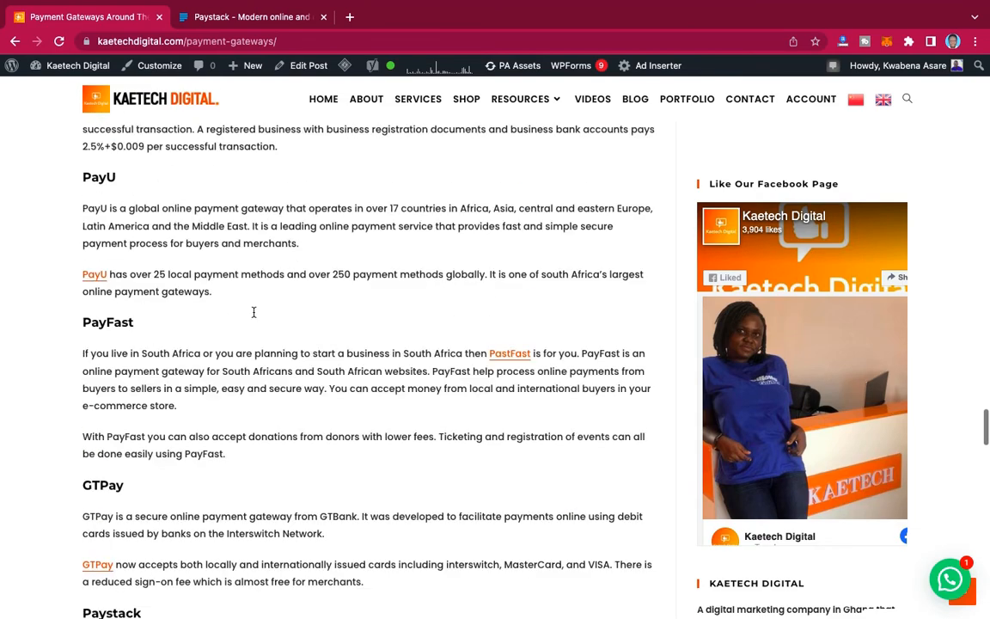
scroll(253, 317, "up", 18)
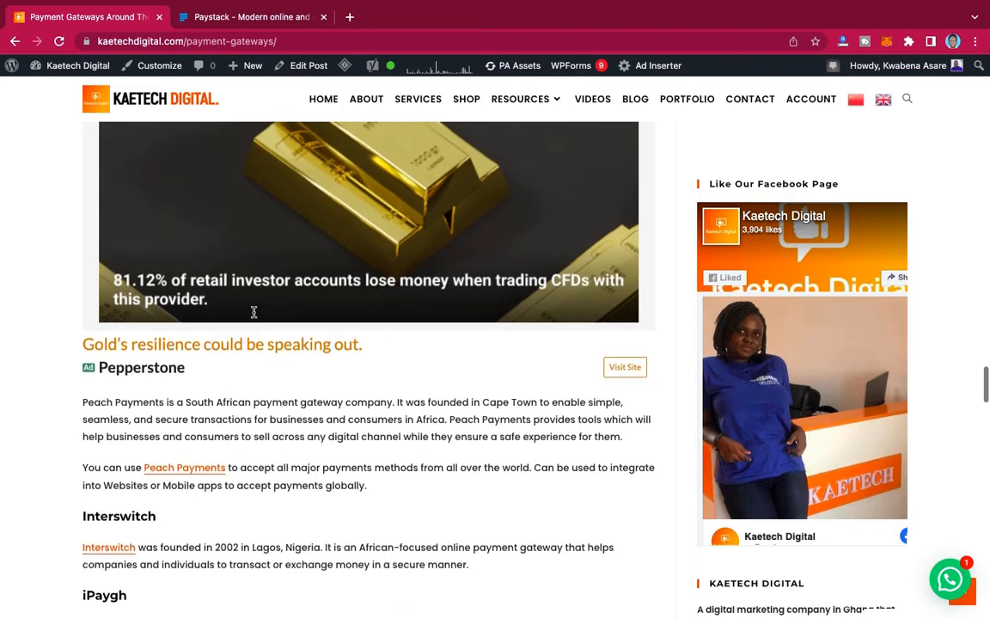
scroll(253, 314, "up", 3)
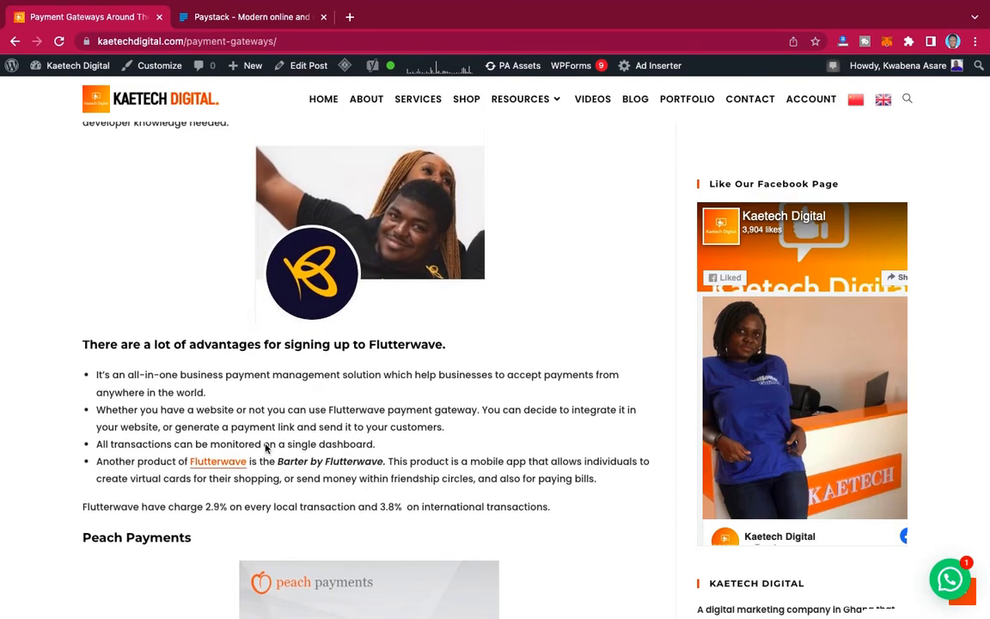
scroll(291, 503, "down", 16)
scroll(291, 503, "up", 1)
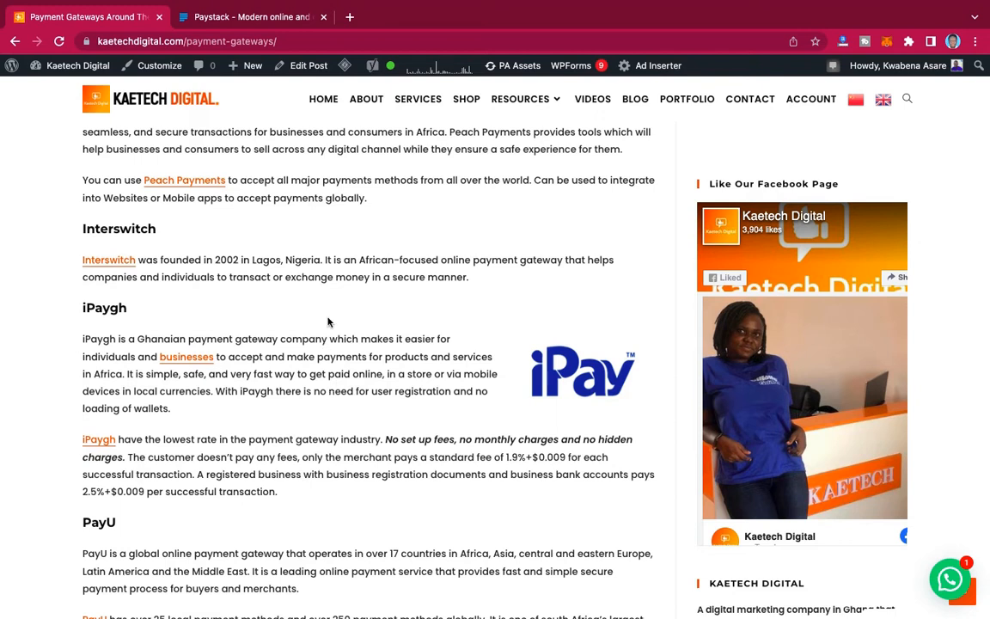
left_click(261, 21)
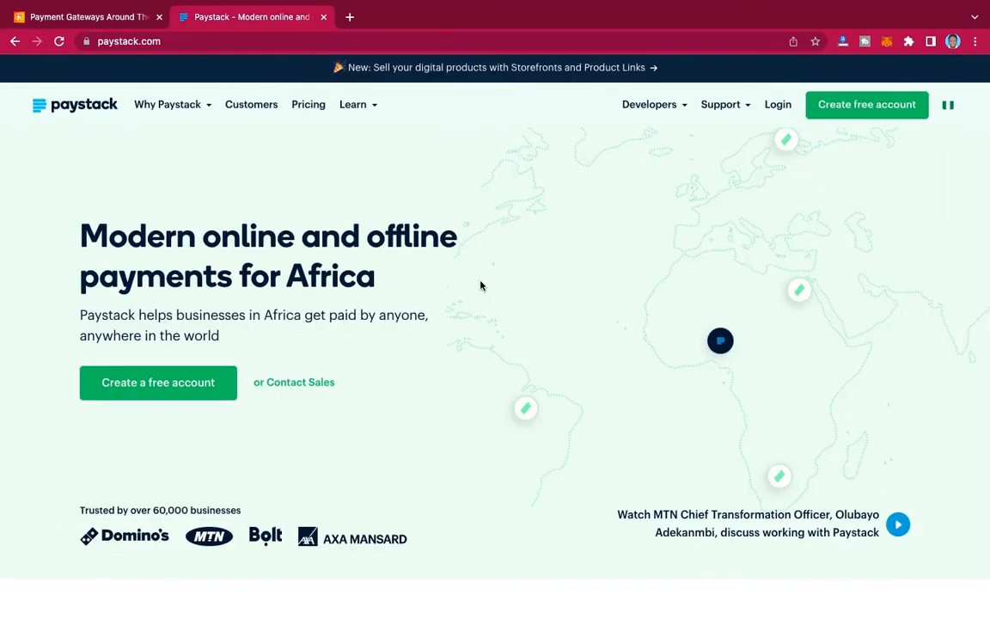
Browse paystack.com down to the footer and back, then go to Create free account
scroll(716, 370, "down", 7)
scroll(716, 369, "up", 6)
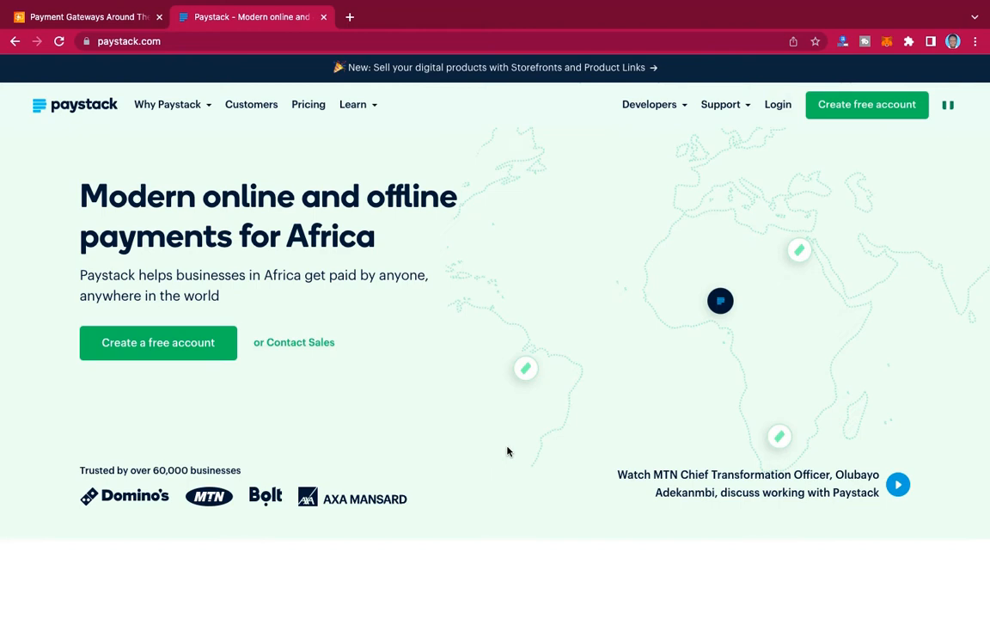
scroll(507, 451, "down", 5)
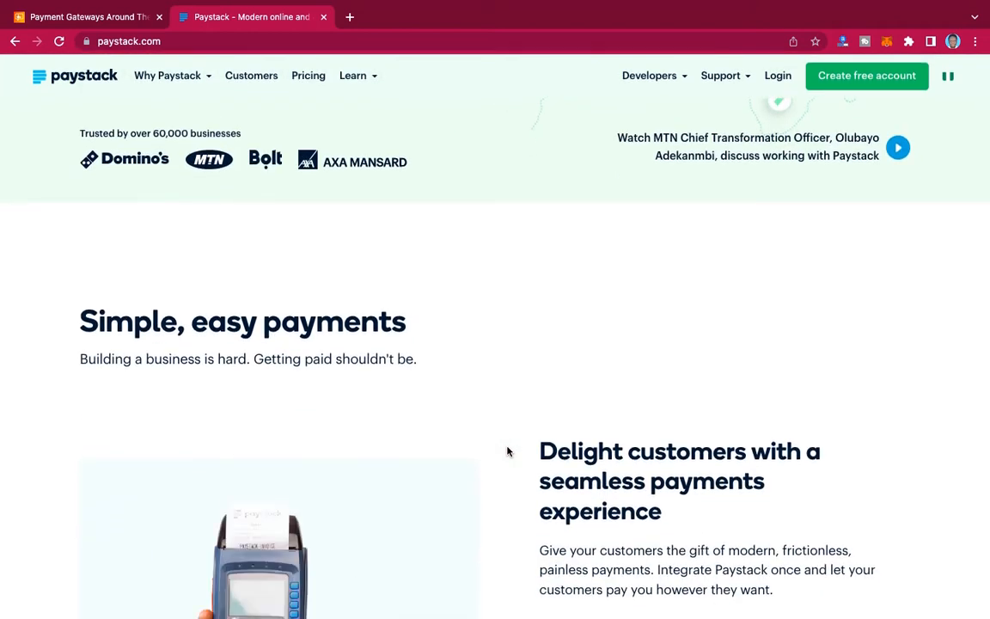
scroll(507, 451, "down", 5)
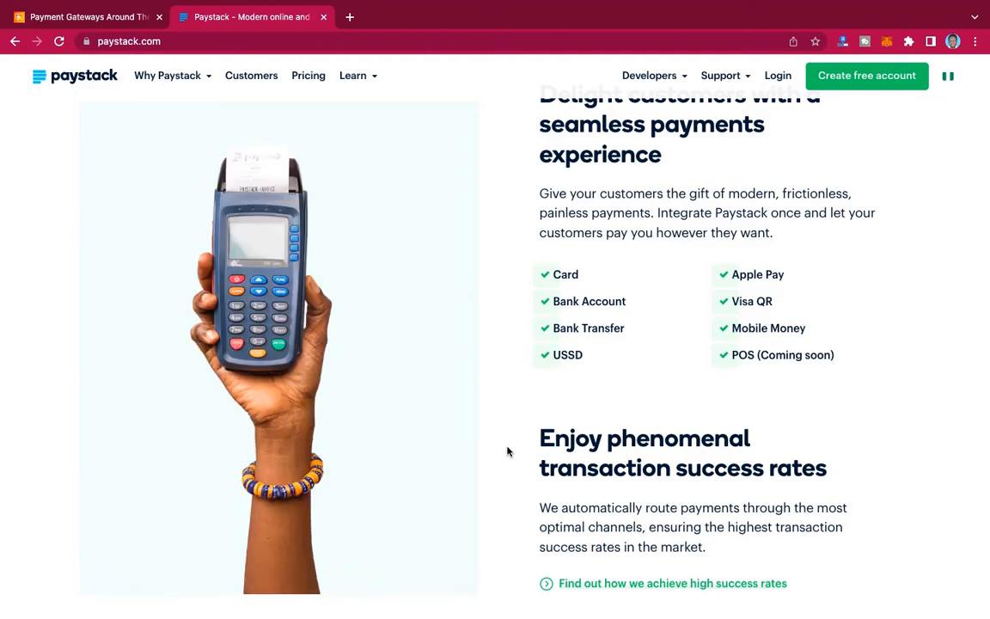
scroll(507, 451, "down", 7)
scroll(507, 451, "up", 12)
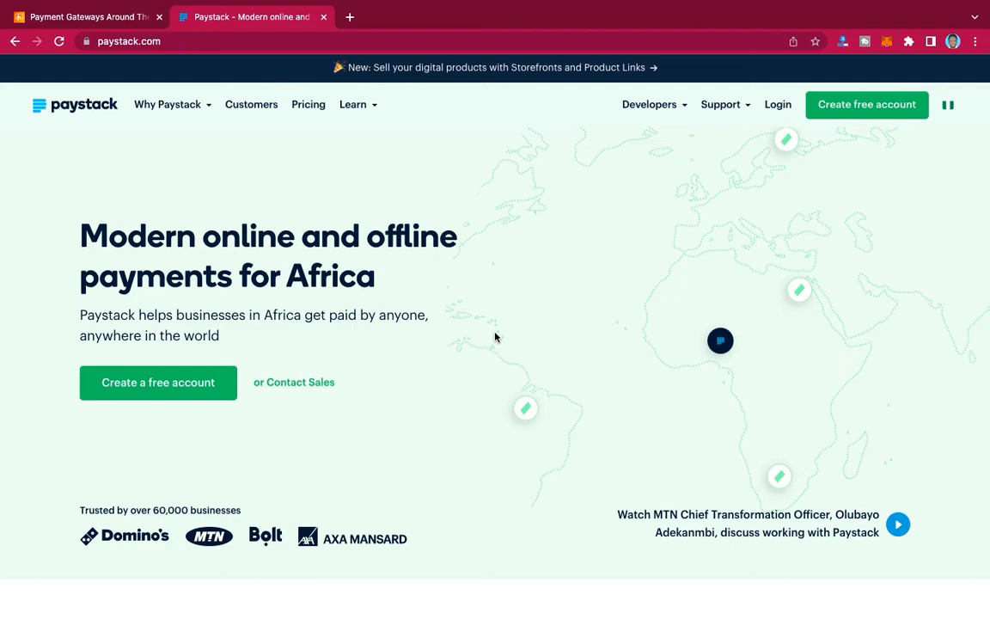
scroll(495, 337, "down", 15)
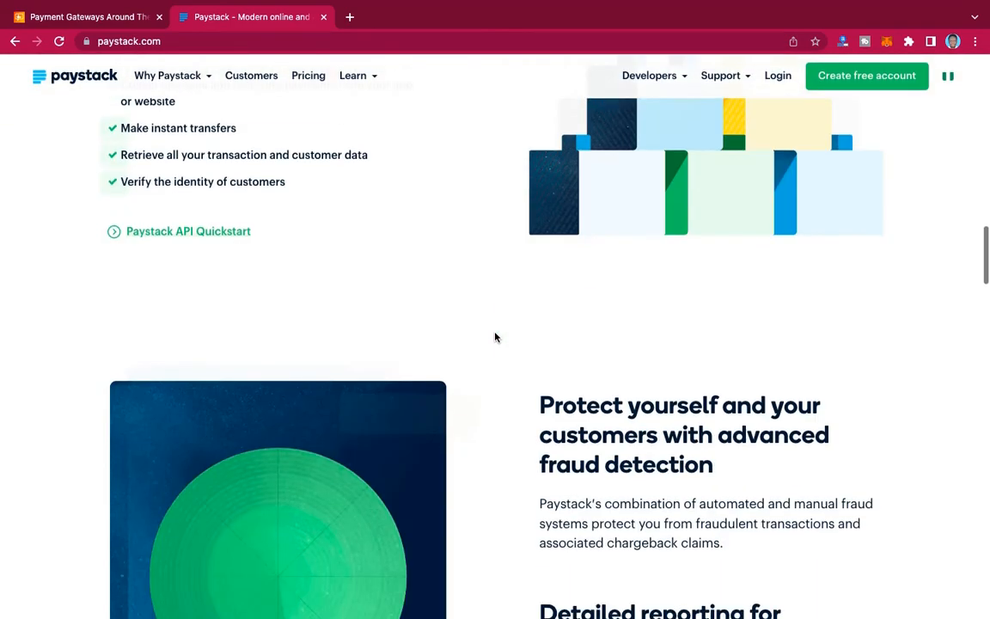
scroll(495, 337, "down", 2)
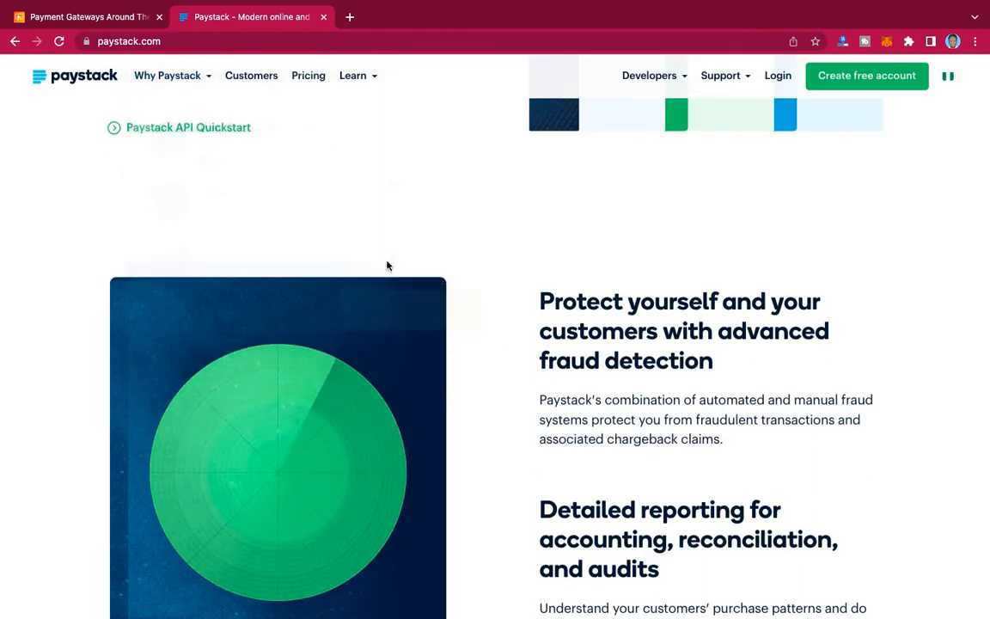
scroll(634, 265, "up", 17)
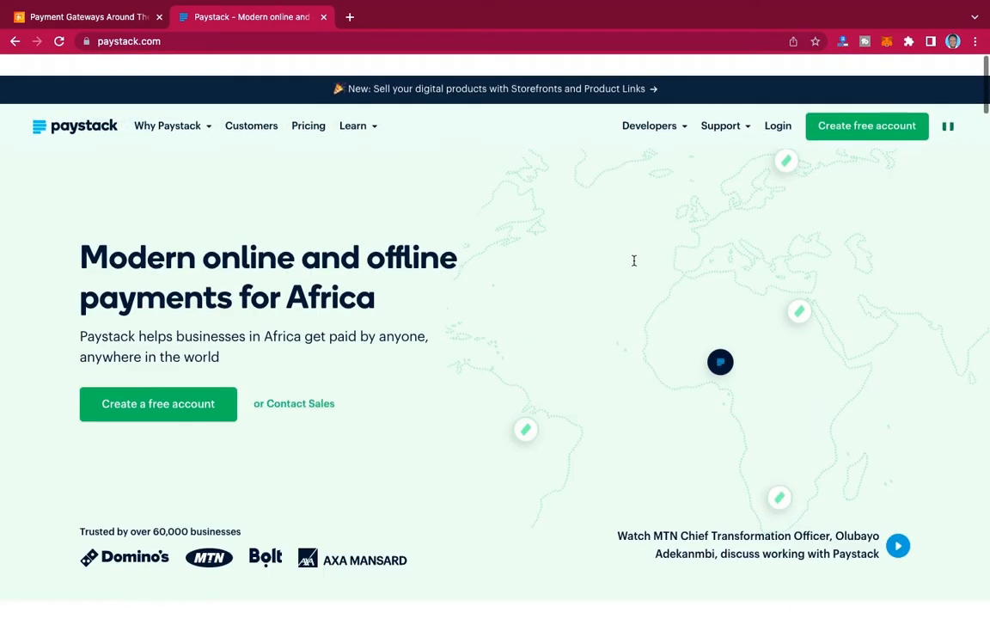
scroll(596, 511, "down", 4)
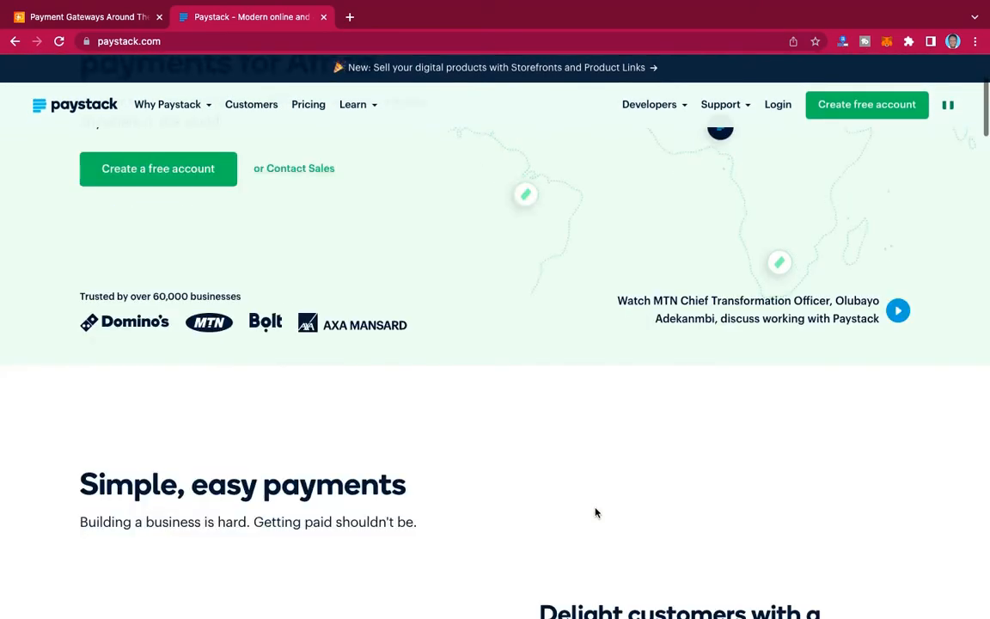
scroll(595, 513, "down", 15)
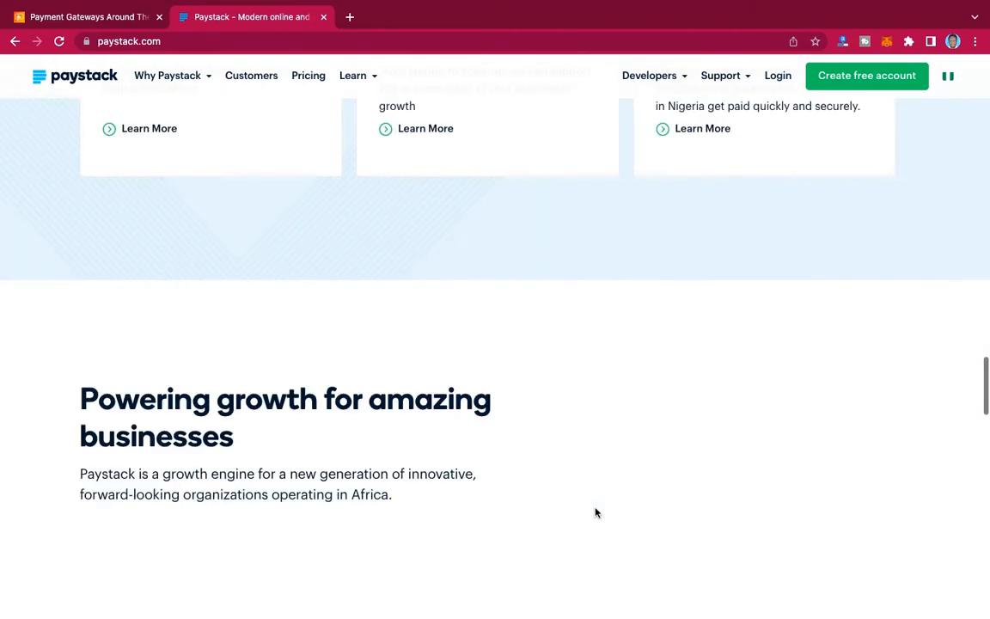
scroll(595, 513, "down", 20)
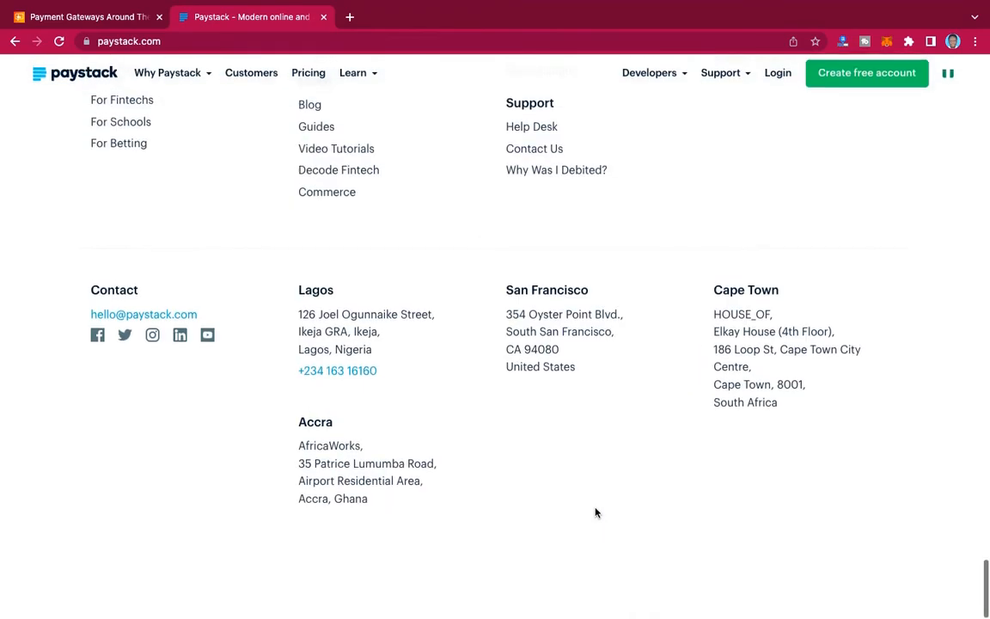
scroll(596, 513, "up", 20)
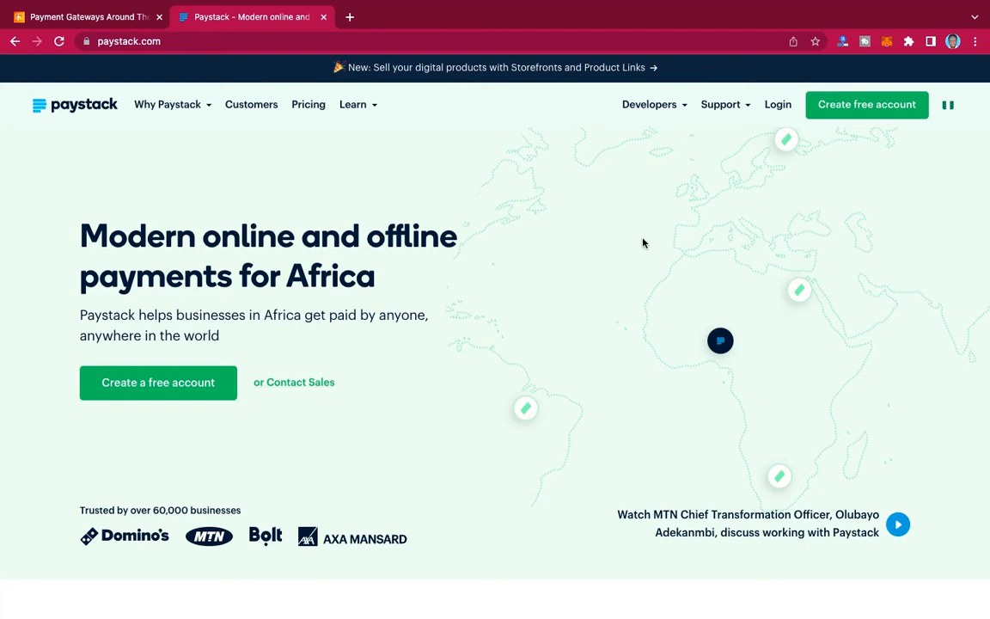
left_click(866, 105)
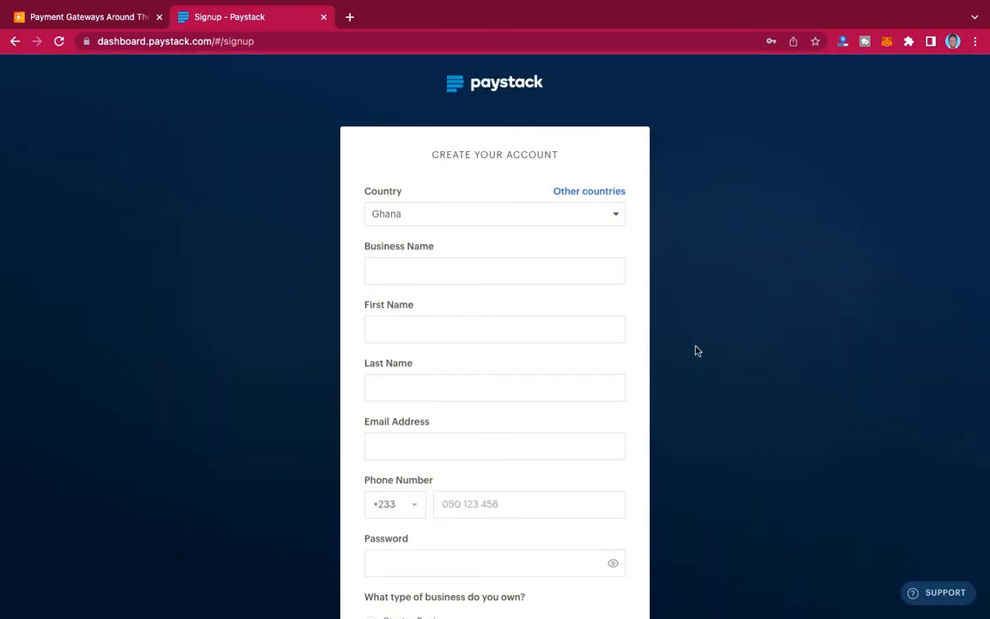
Set the signup form's country to Ghana
scroll(696, 349, "down", 5)
scroll(696, 349, "up", 5)
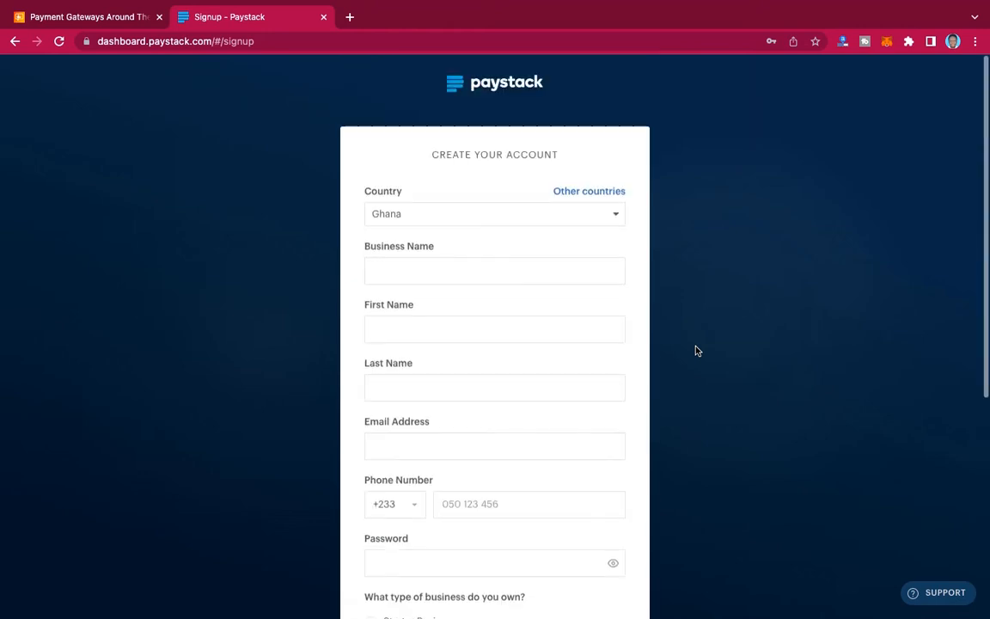
left_click(435, 215)
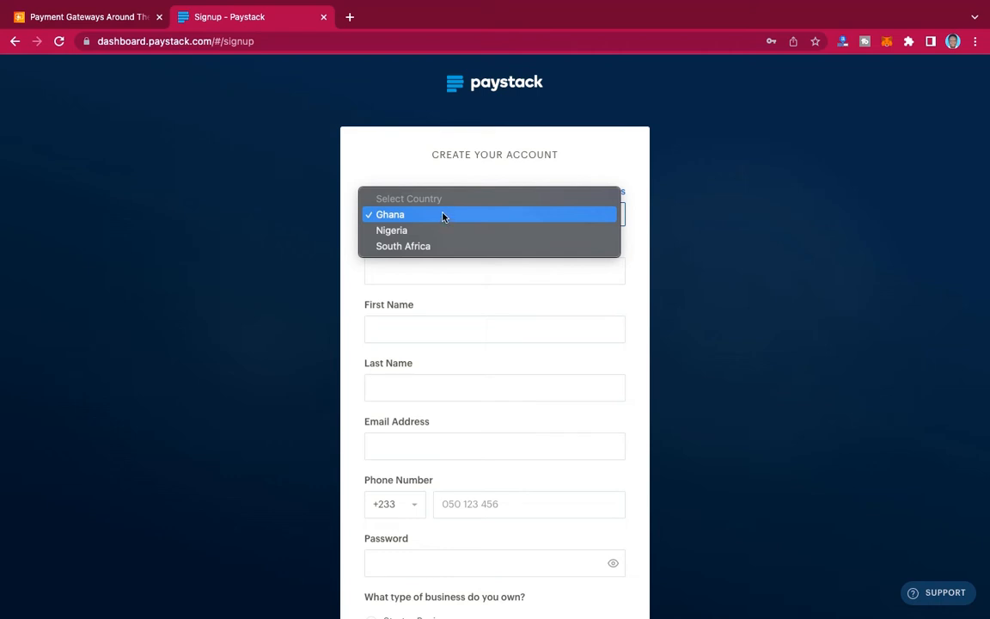
left_click(442, 216)
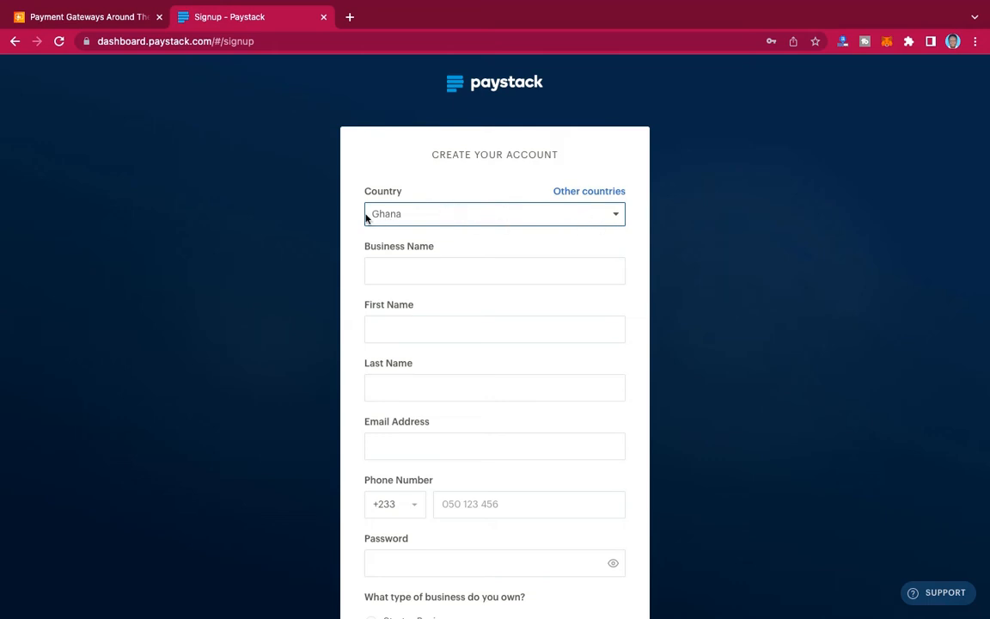
left_click(516, 222)
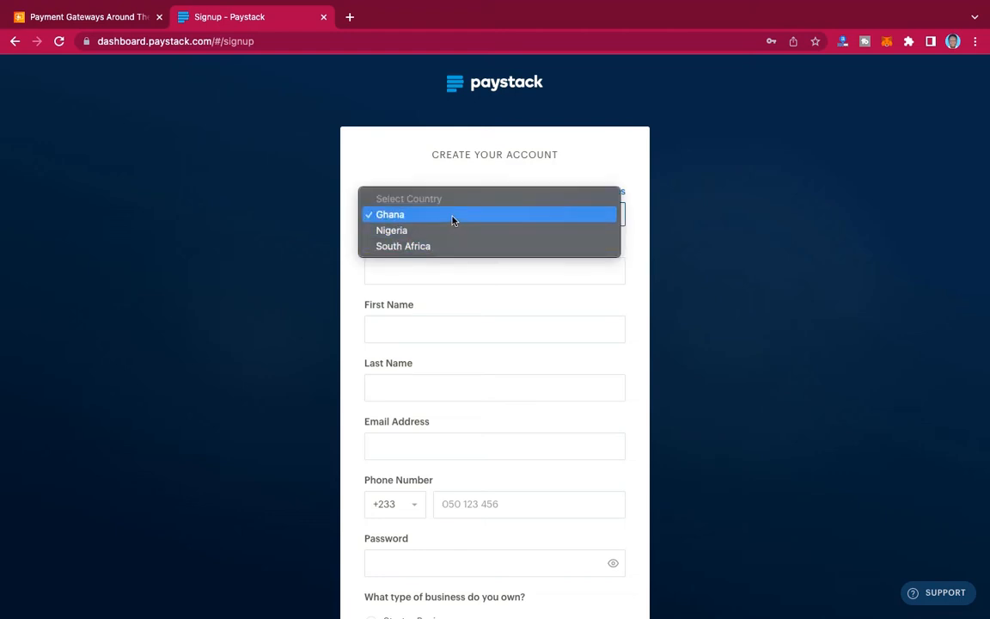
left_click(453, 220)
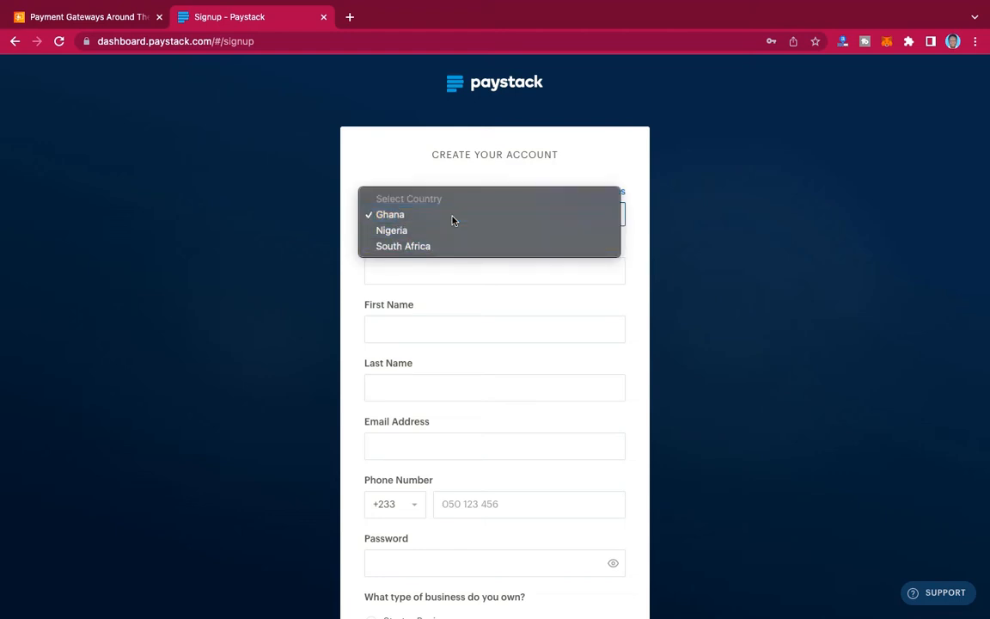
Autofill the business name Kaetech Digital and owner details from saved data
left_click(401, 269)
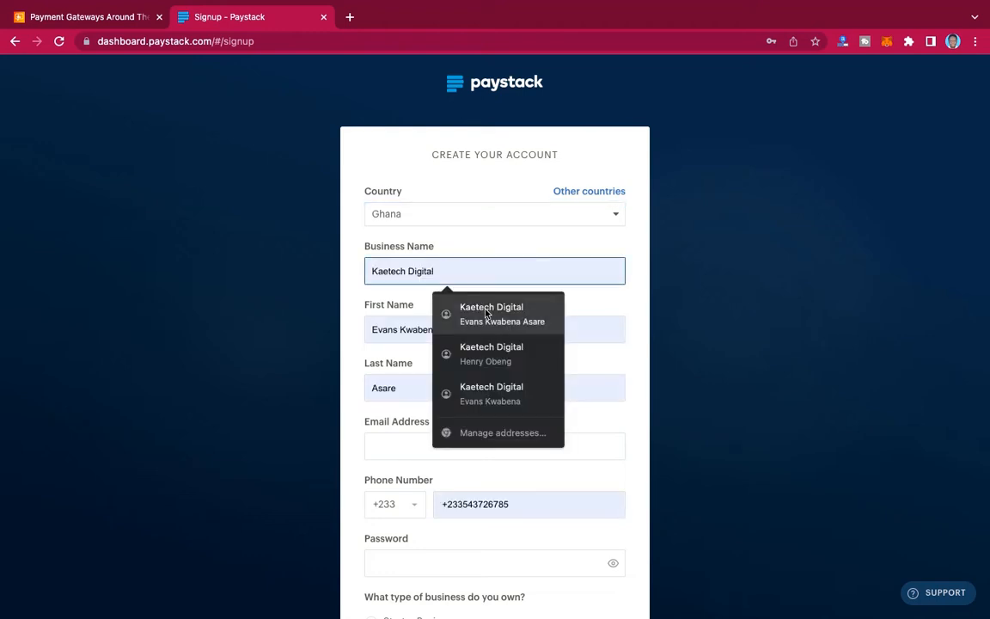
left_click(488, 314)
scroll(424, 422, "down", 5)
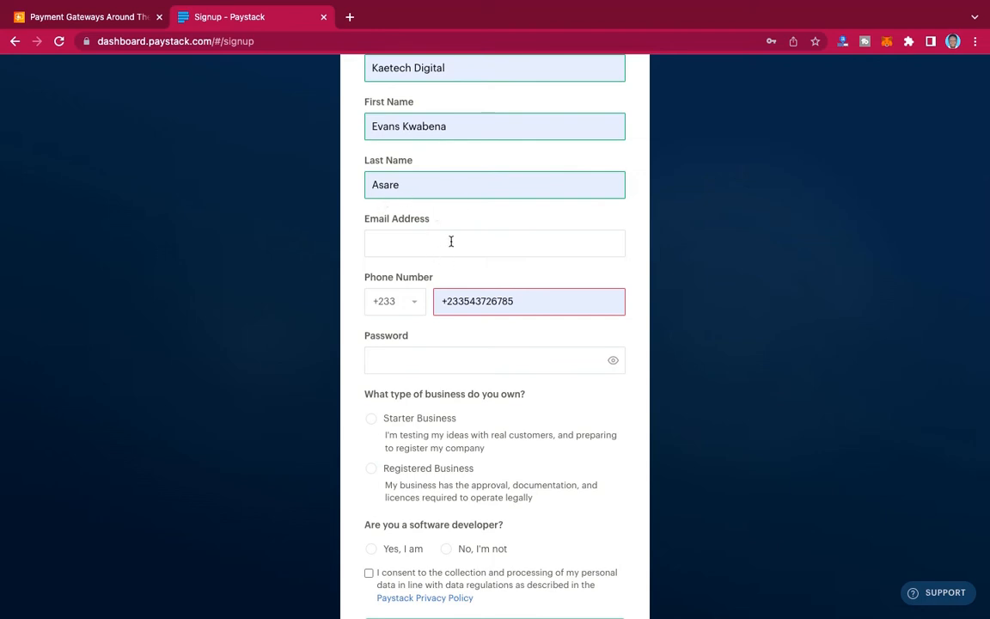
scroll(444, 169, "up", 2)
left_click(444, 165)
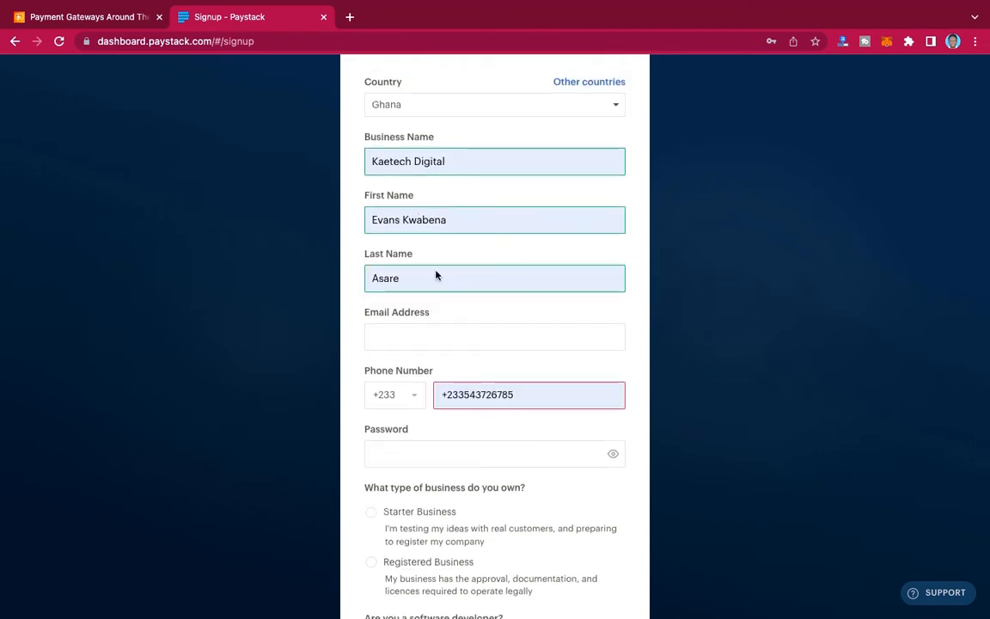
scroll(438, 393, "down", 6)
scroll(437, 393, "up", 7)
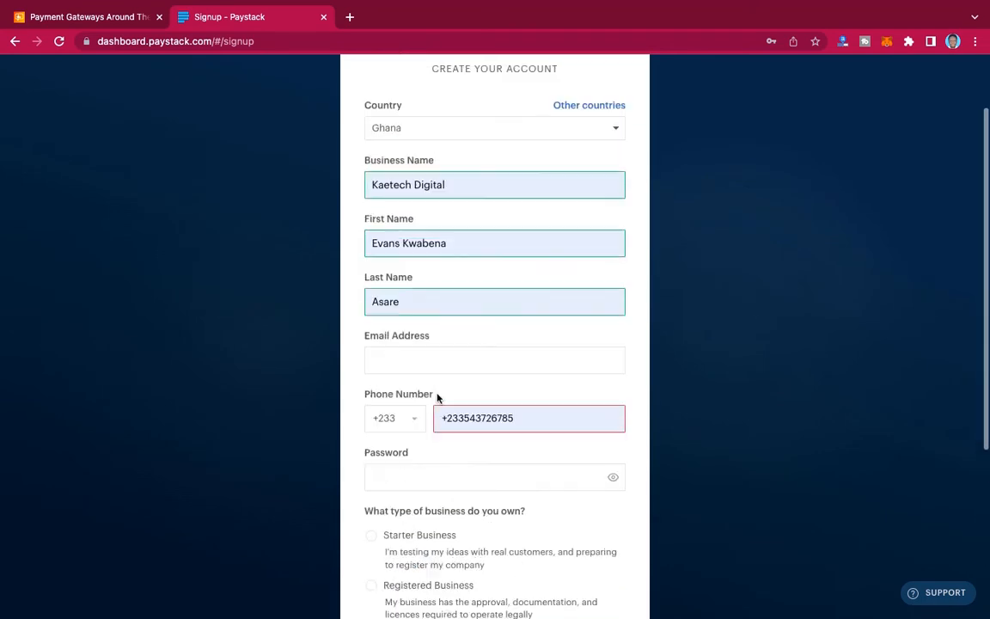
scroll(438, 393, "down", 2)
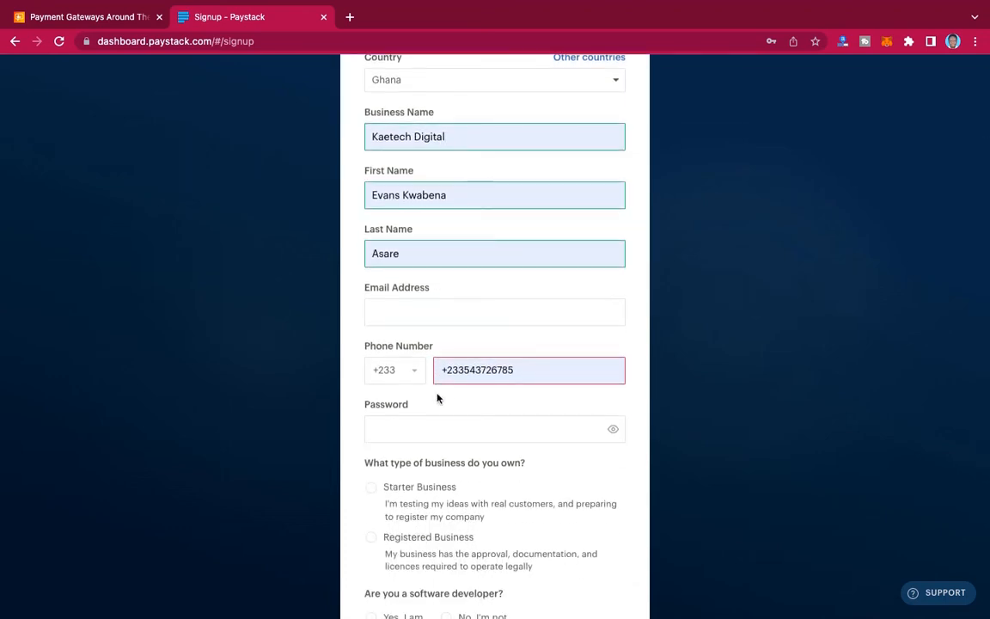
Fill in the saved e-mail address and account password
left_click(382, 310)
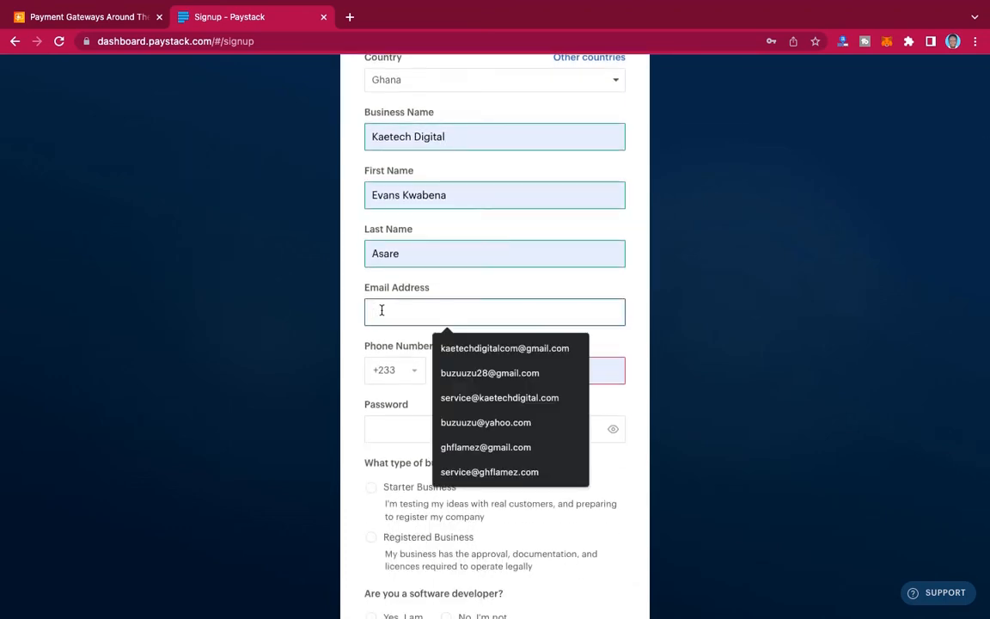
left_click(491, 348)
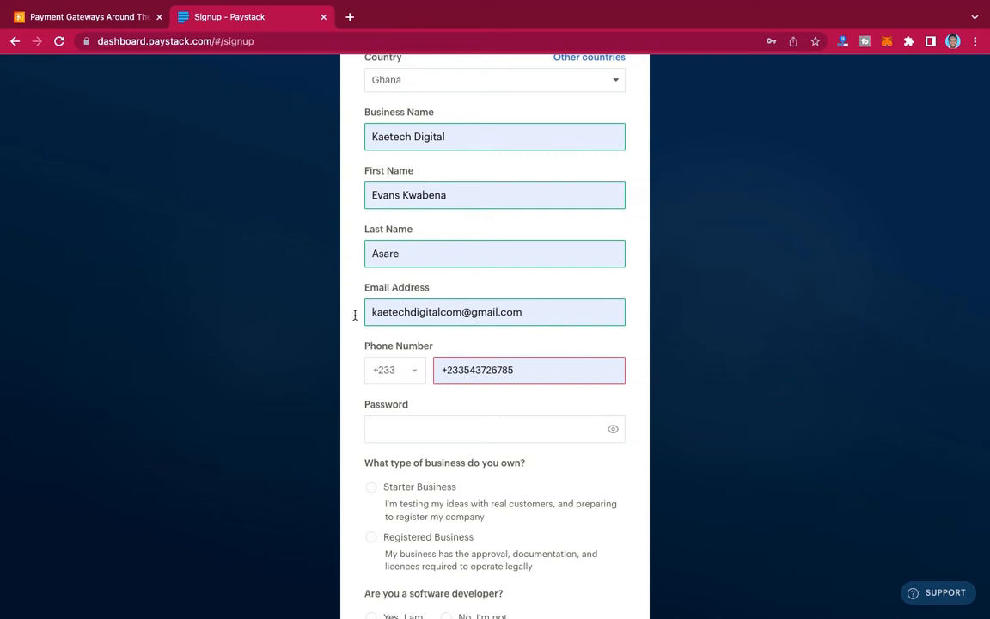
scroll(526, 331, "down", 3)
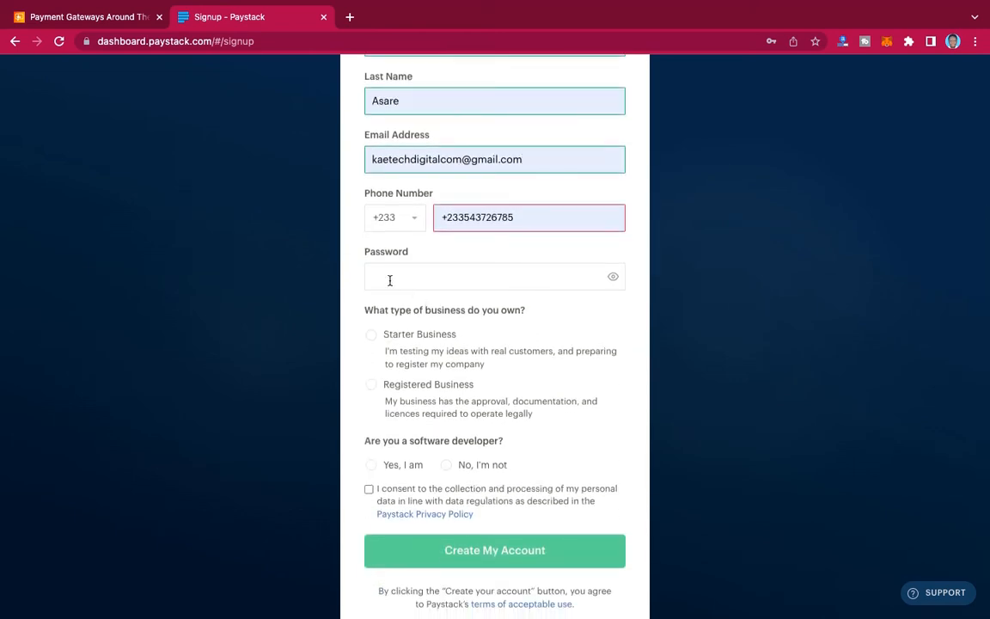
left_click(502, 284)
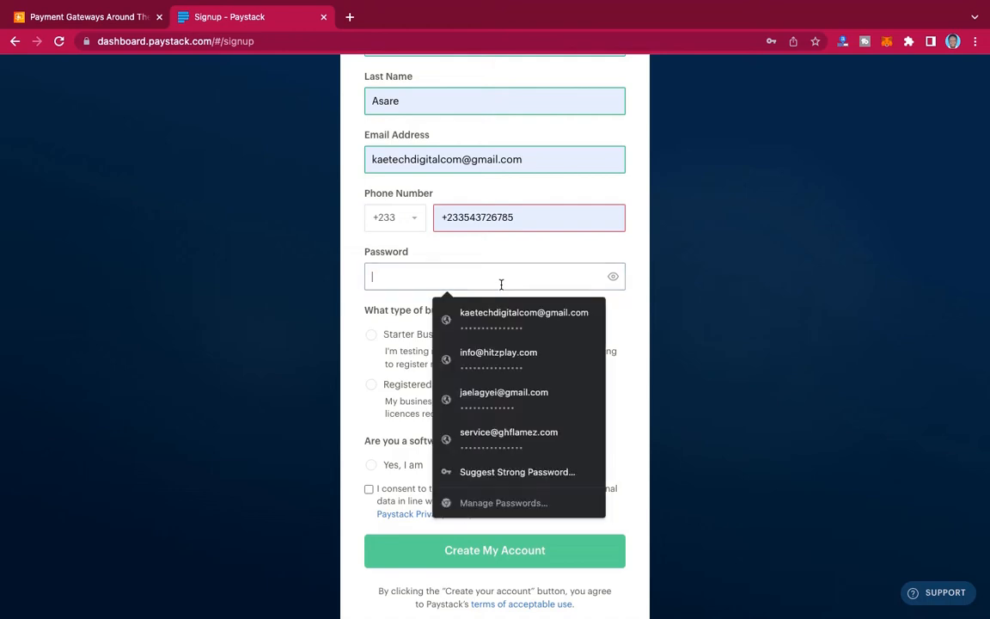
left_click(468, 320)
scroll(539, 338, "down", 2)
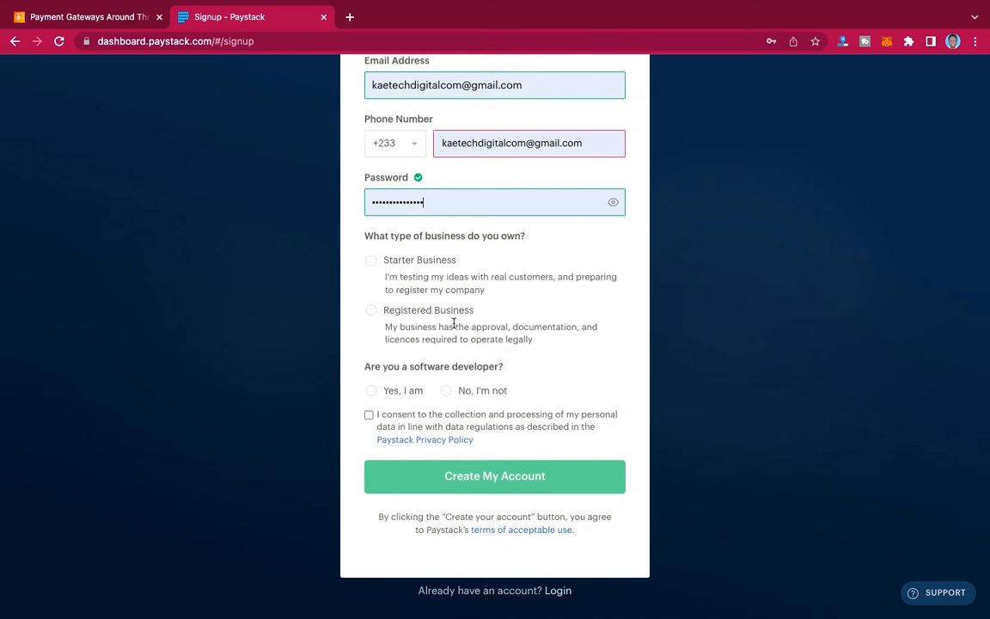
Choose Starter Business, answer not a software developer, and consent to personal data processing
left_click(372, 263)
left_click(374, 315)
left_click(372, 263)
left_click(371, 394)
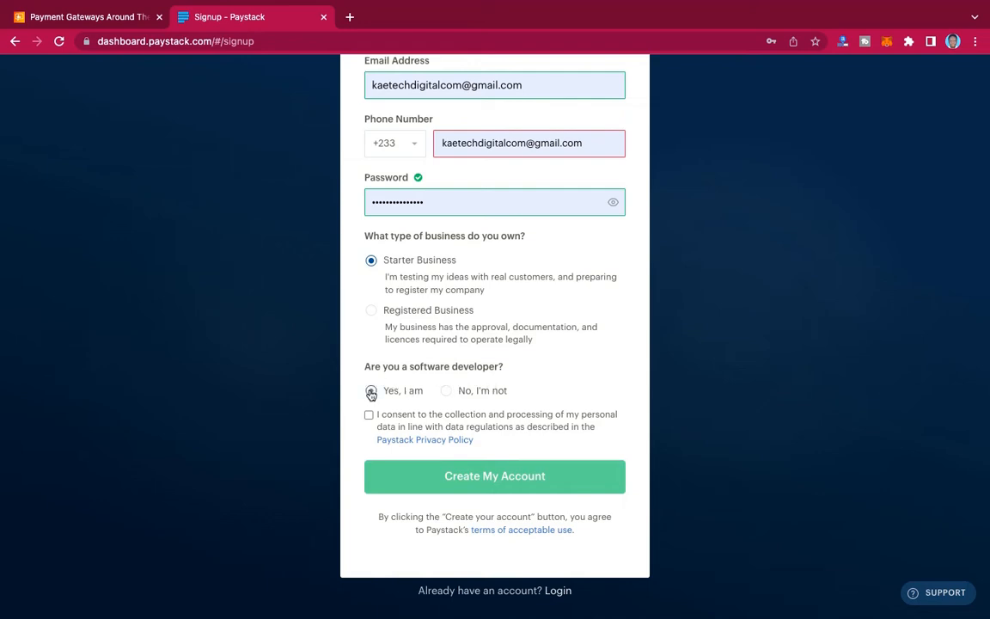
left_click(448, 393)
left_click(369, 417)
scroll(537, 340, "up", 2)
scroll(537, 340, "up", 3)
scroll(537, 337, "down", 4)
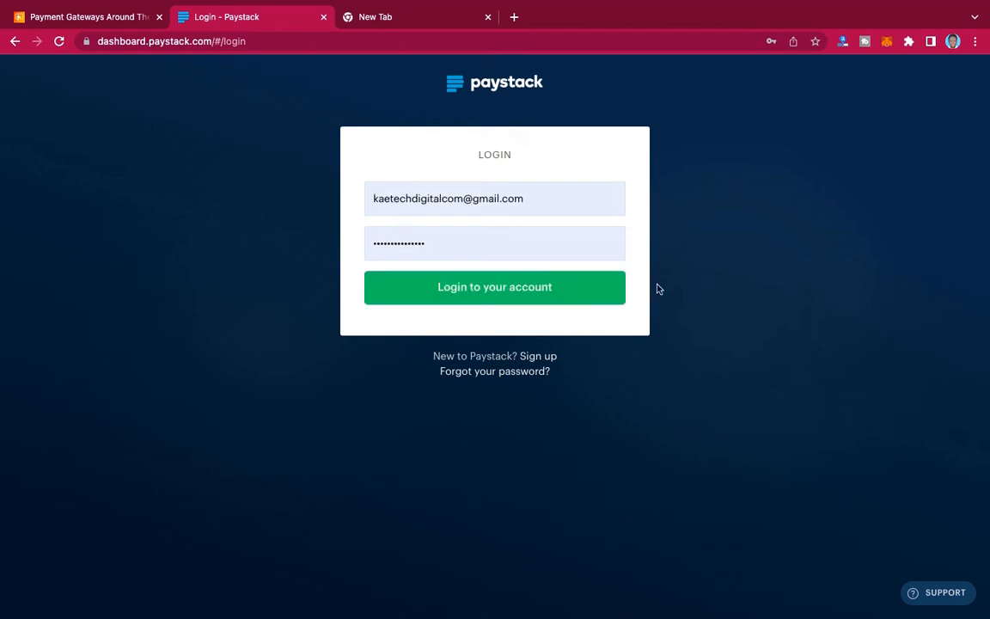
Log in to the Kaetech Digital Paystack dashboard with the saved password and go to Settings
left_click(513, 241)
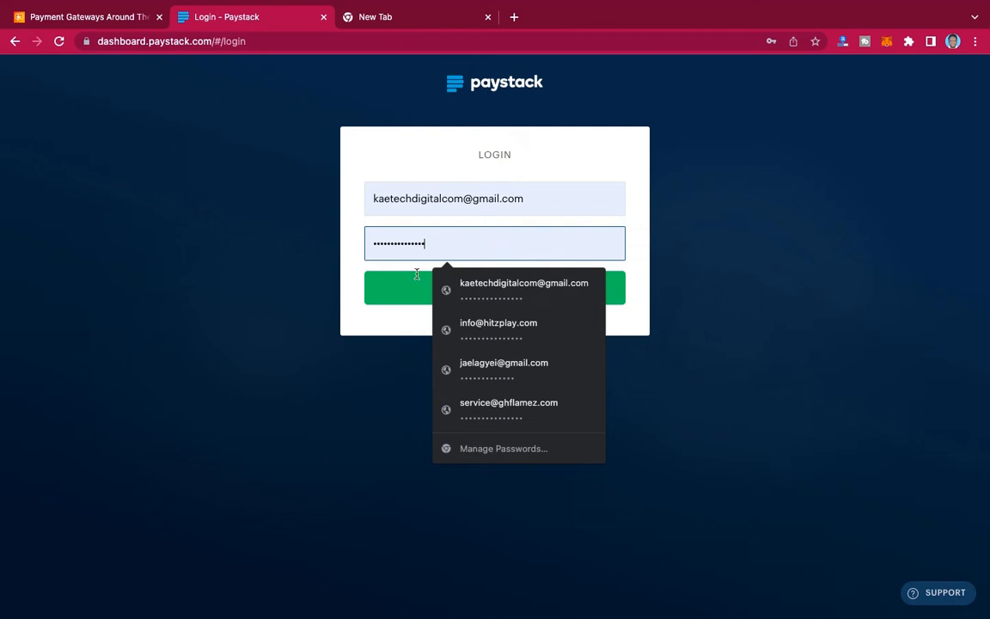
left_click(401, 297)
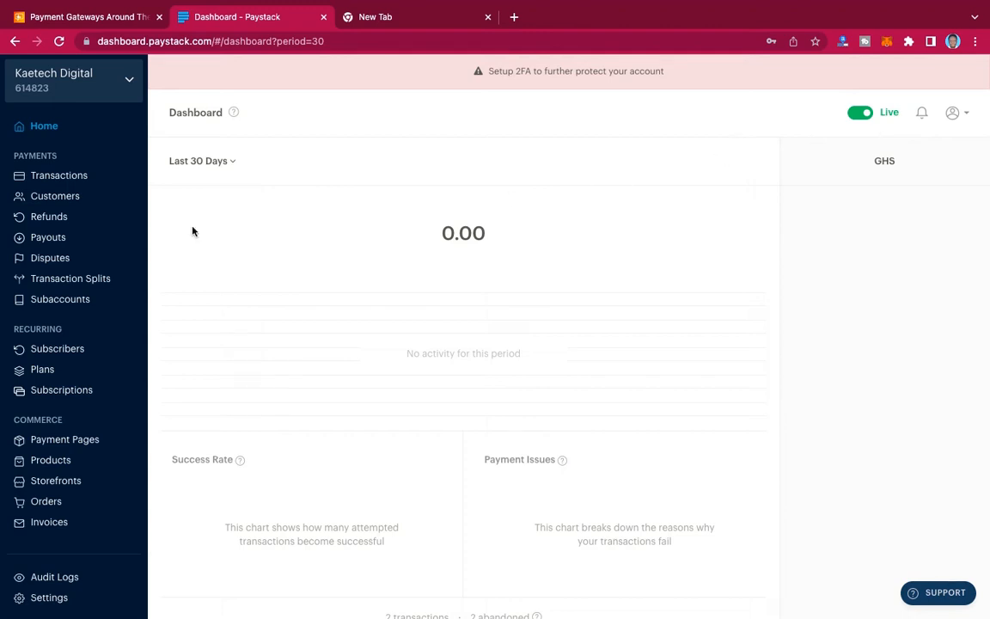
scroll(87, 329, "down", 1)
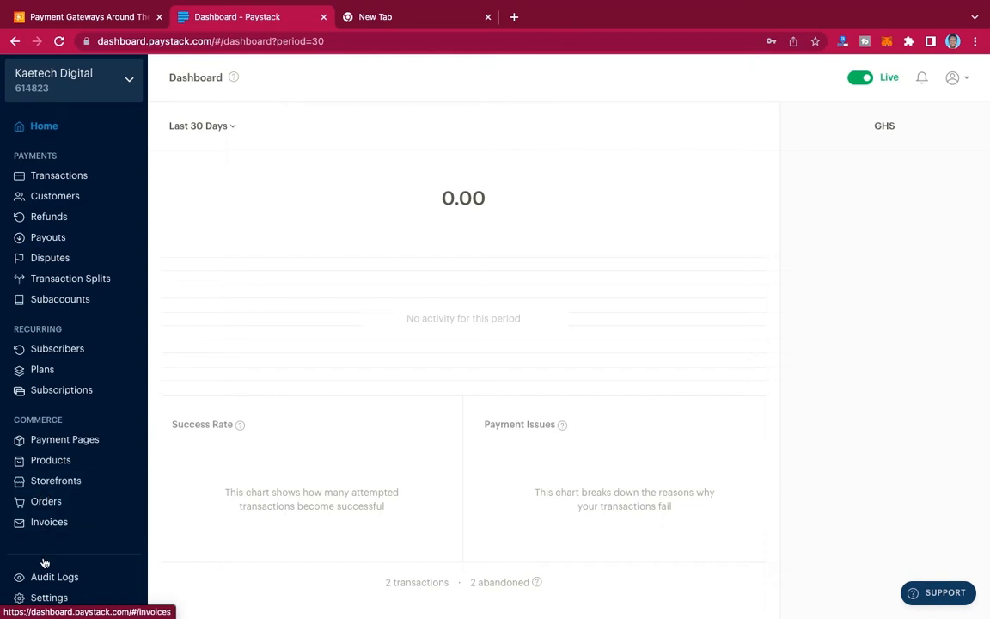
left_click(41, 599)
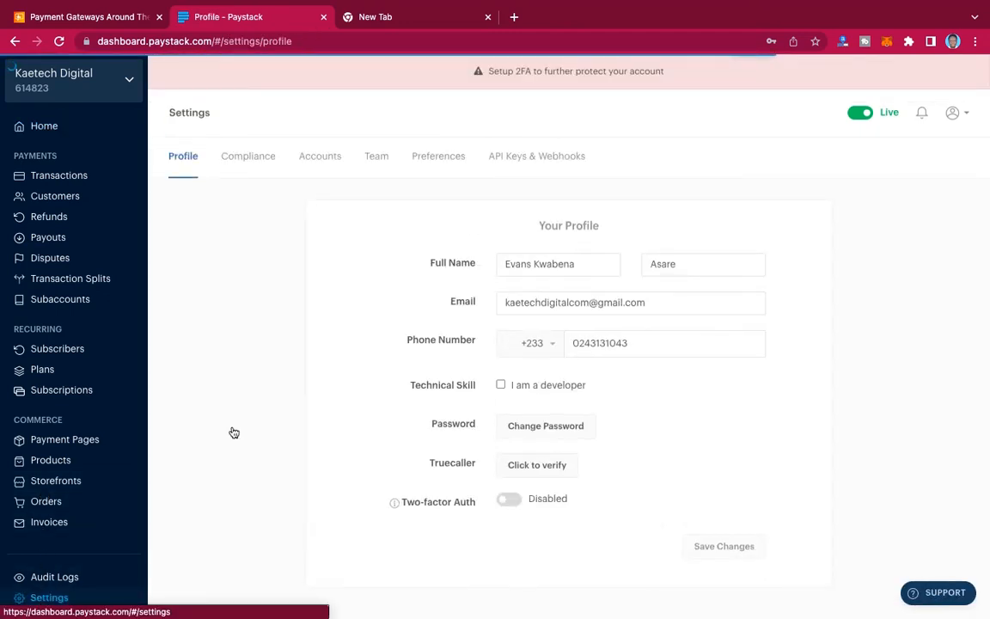
left_click(262, 164)
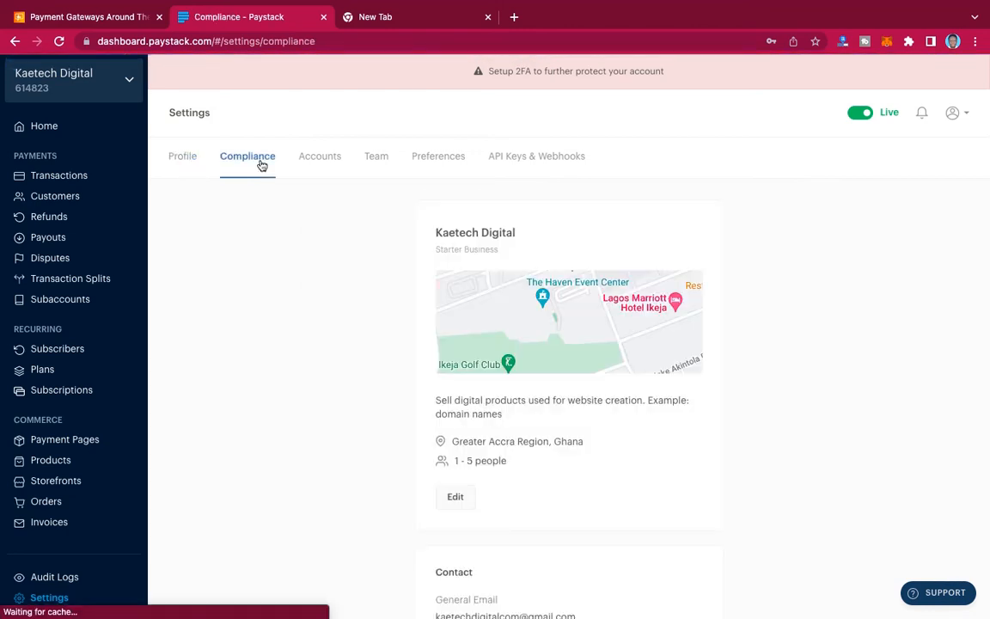
scroll(733, 372, "down", 10)
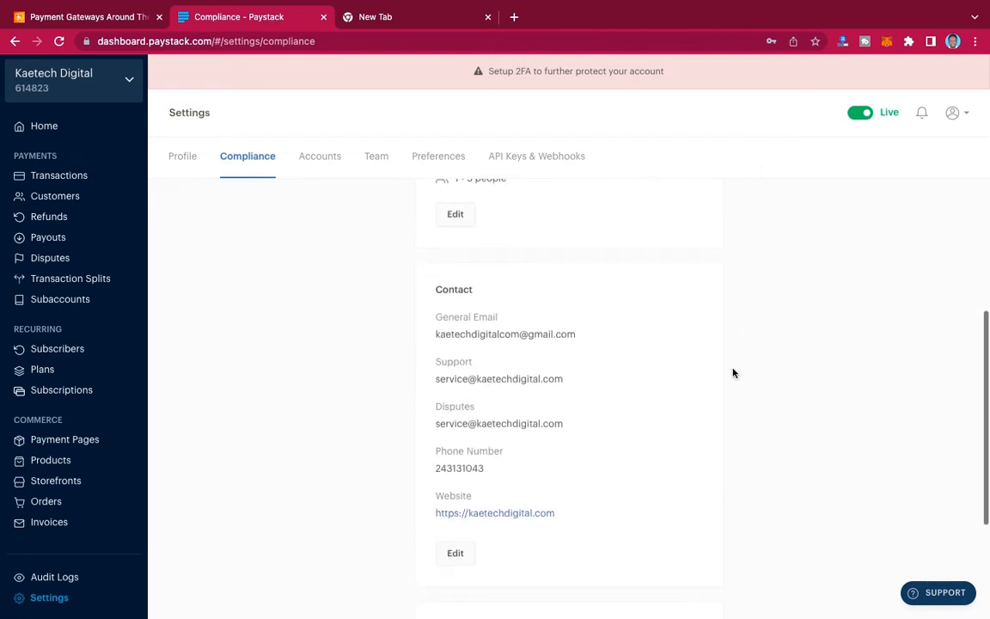
scroll(733, 372, "up", 10)
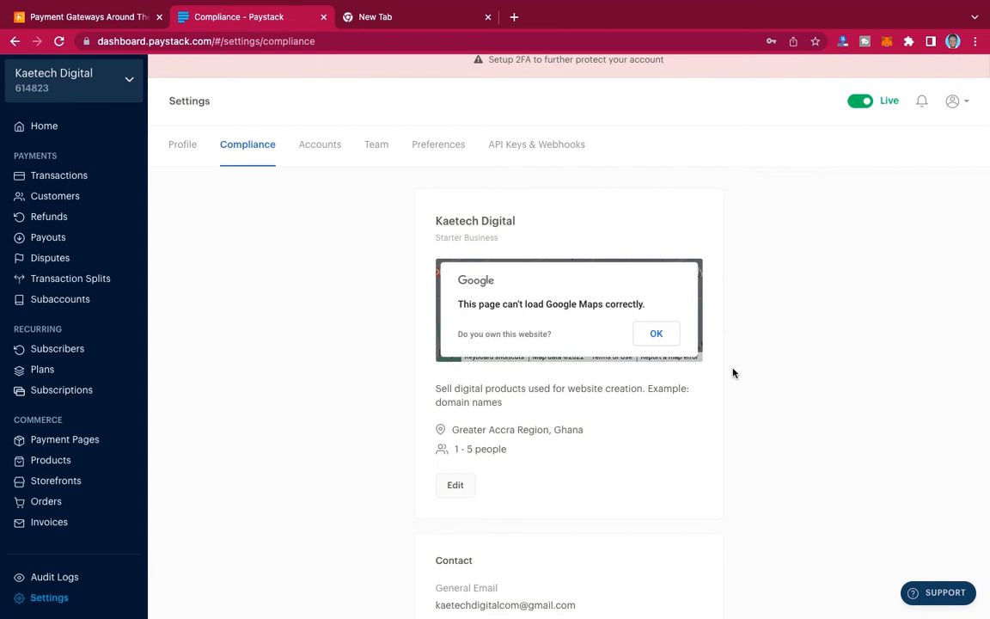
scroll(733, 372, "down", 2)
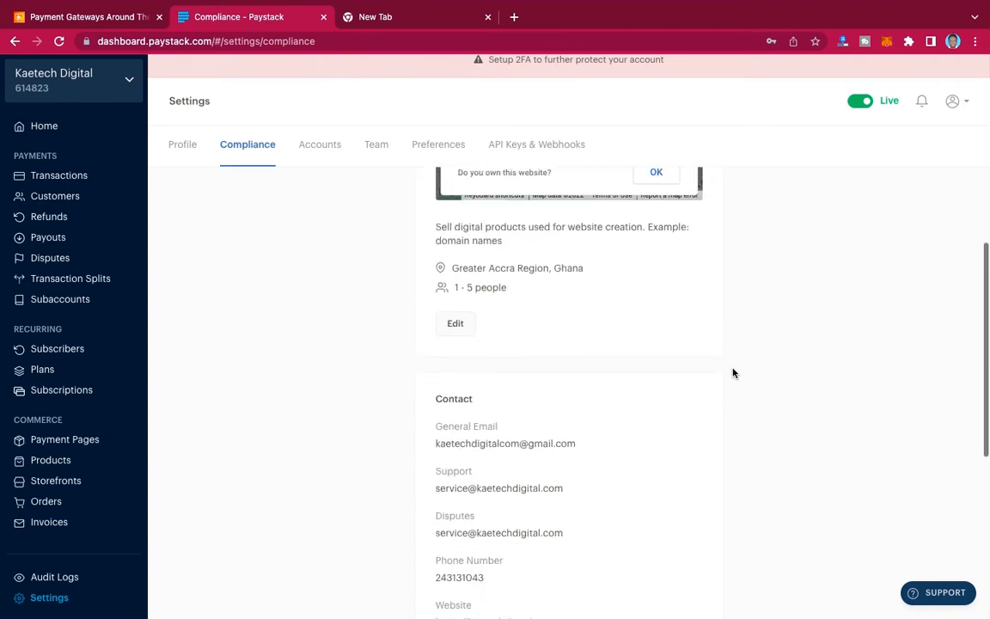
scroll(702, 321, "down", 3)
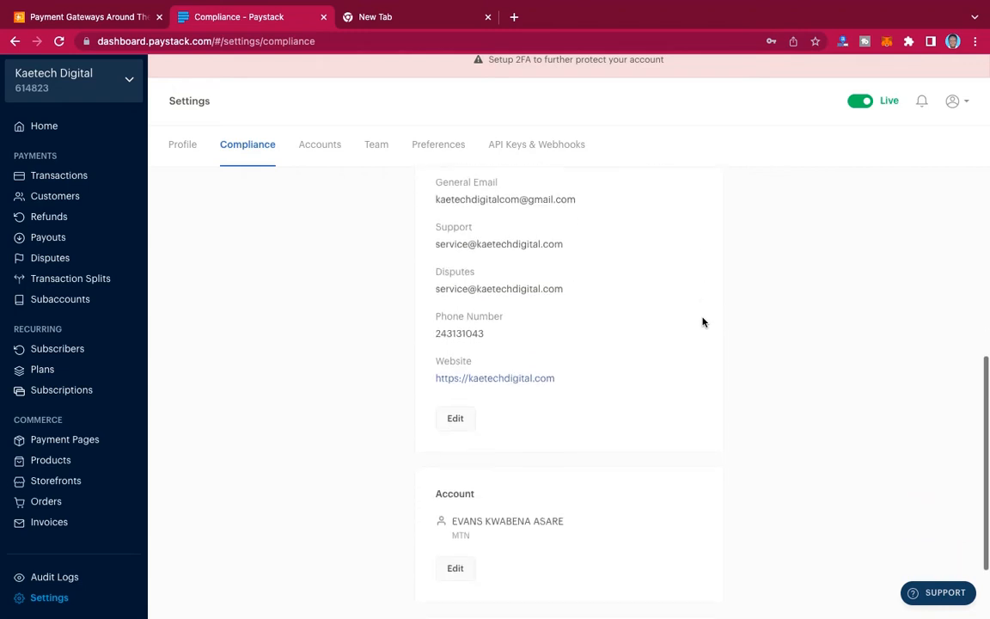
scroll(702, 321, "up", 1)
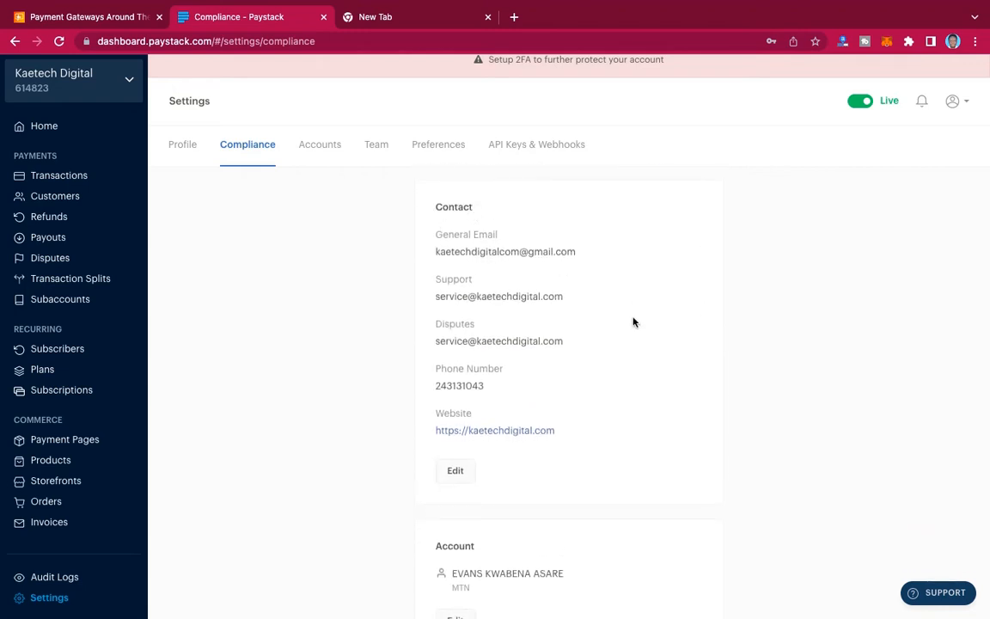
scroll(633, 322, "down", 3)
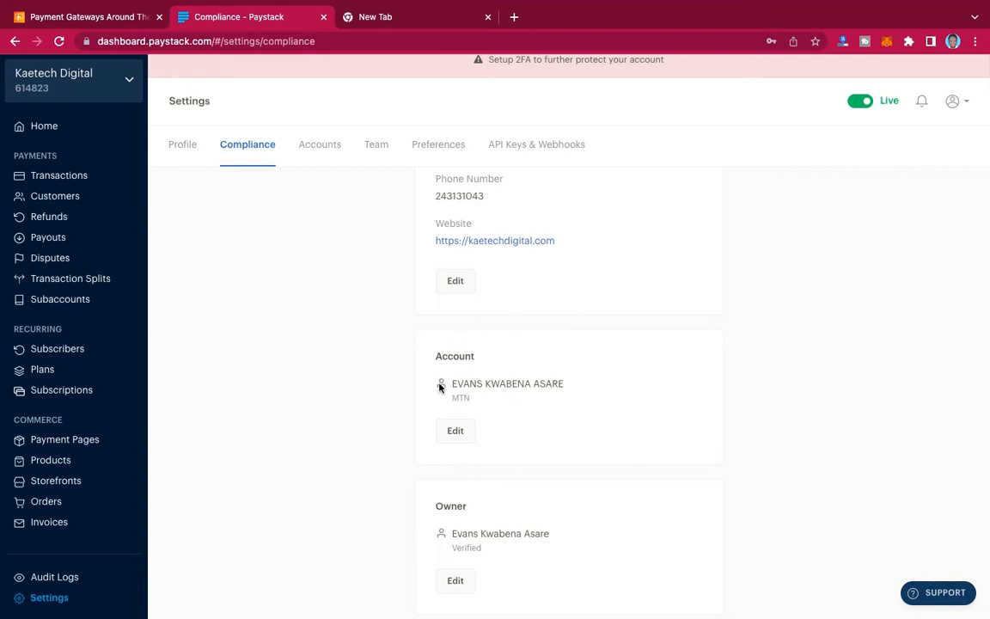
scroll(746, 466, "down", 1)
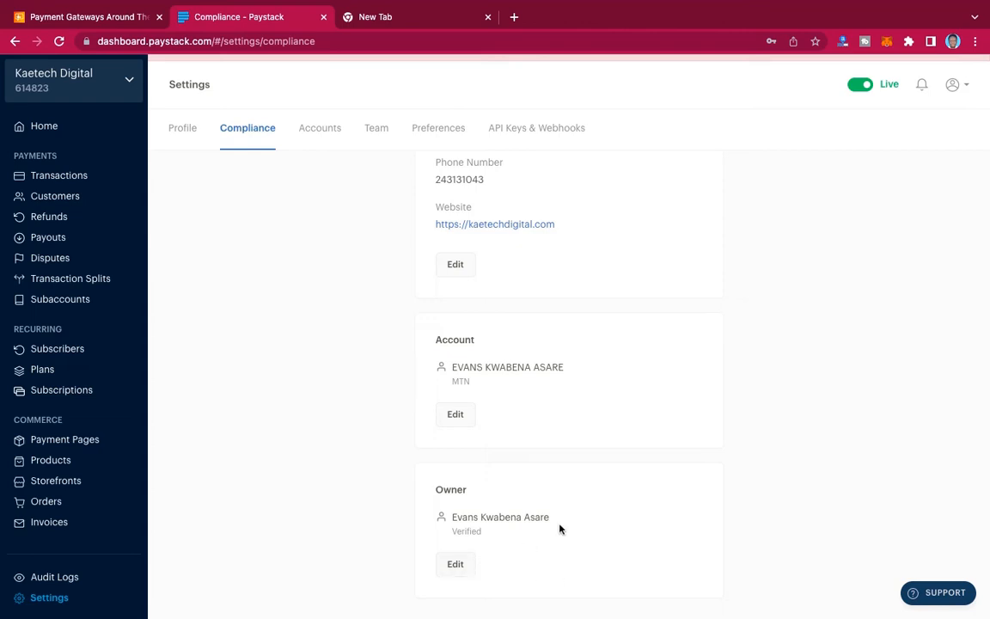
scroll(754, 360, "up", 10)
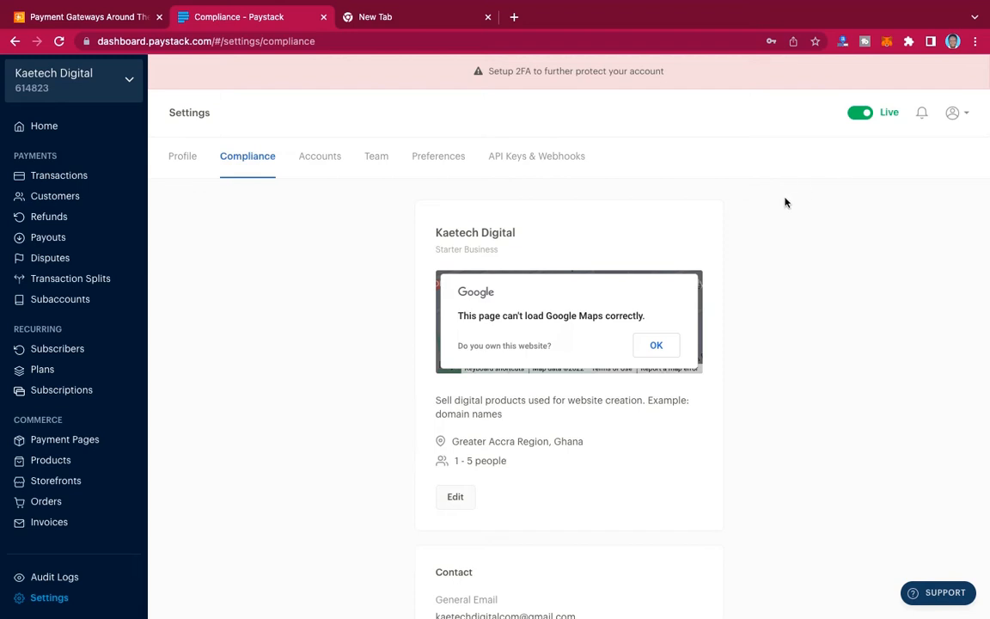
Review the Live Mode and Test Mode keys and webhooks under API Keys & Webhooks
left_click(518, 160)
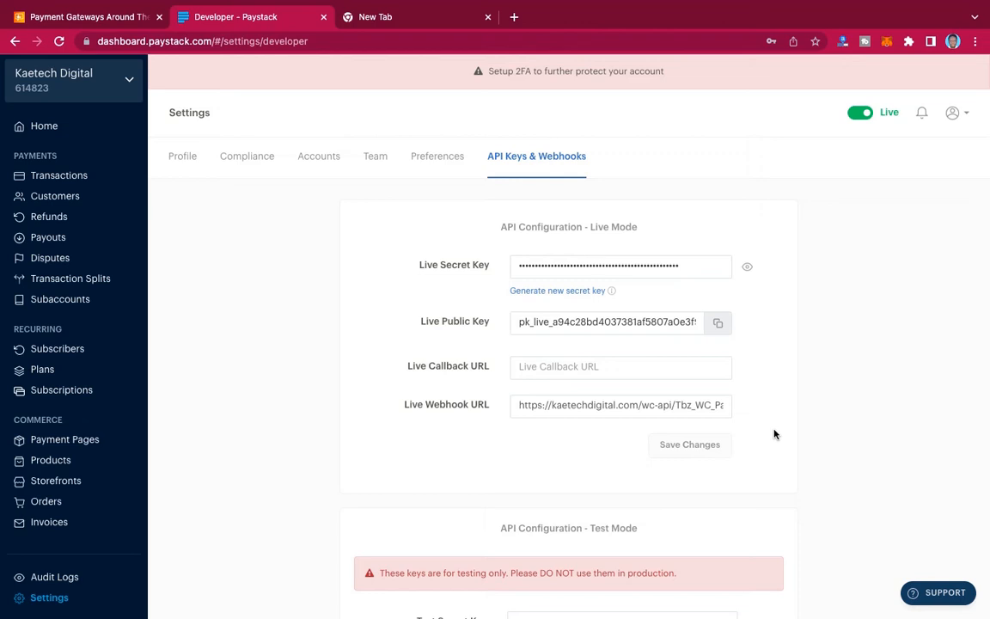
scroll(773, 434, "down", 3)
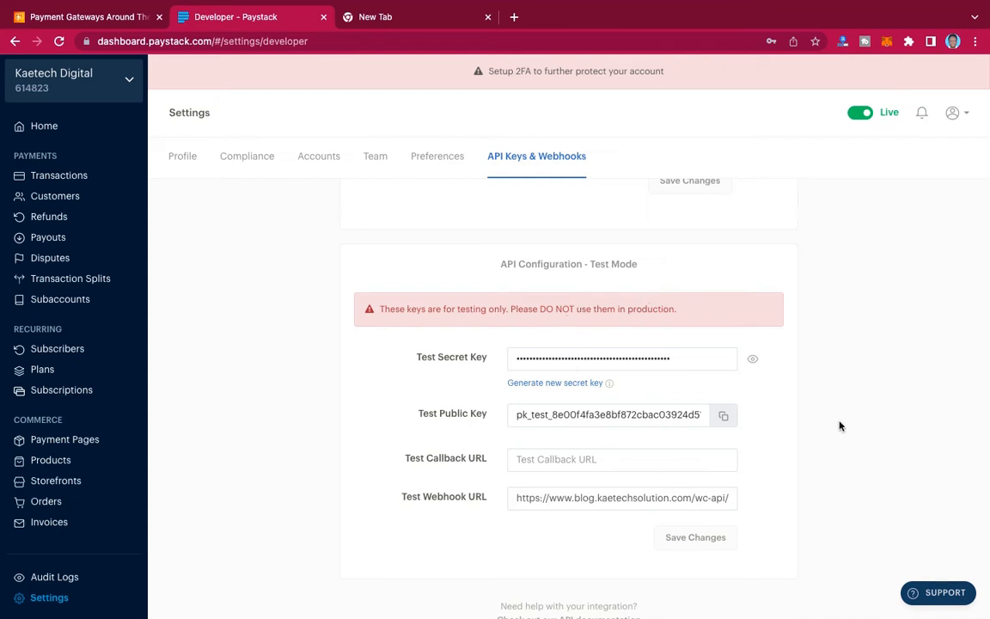
scroll(839, 426, "up", 3)
scroll(840, 425, "down", 3)
scroll(839, 426, "up", 3)
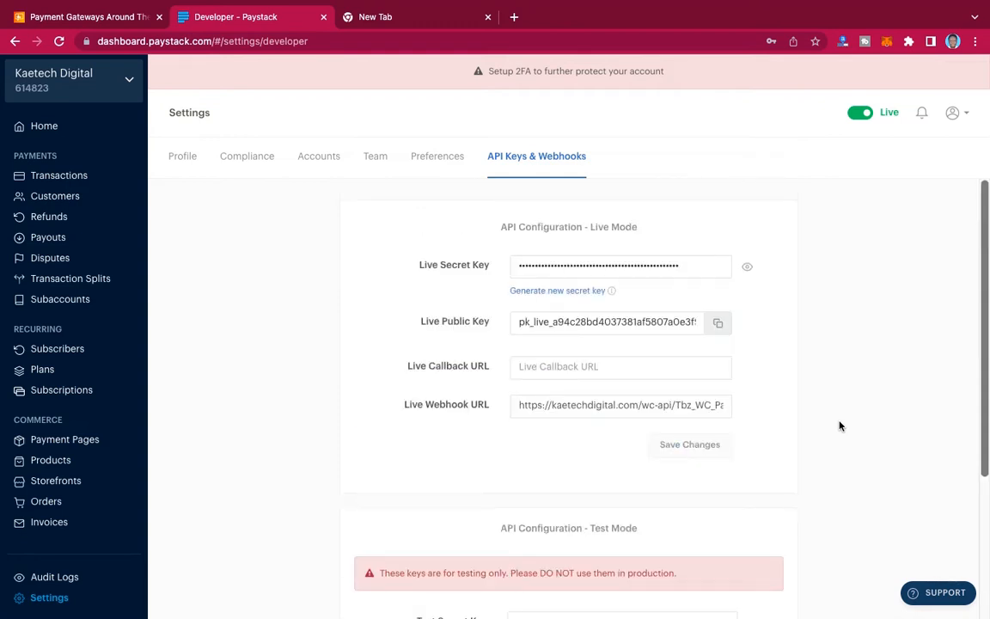
scroll(839, 425, "down", 3)
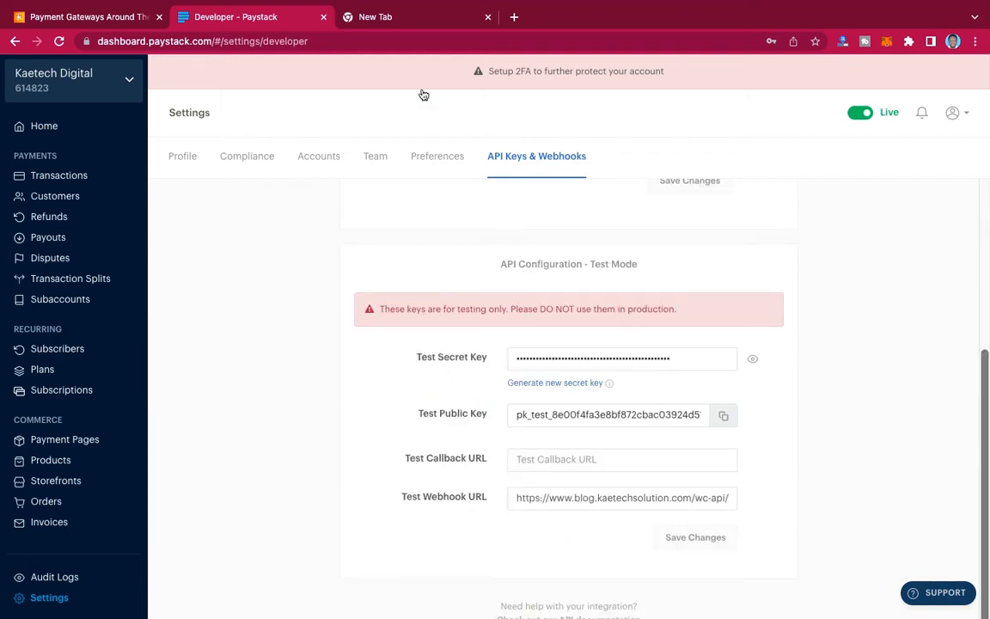
left_click(400, 21)
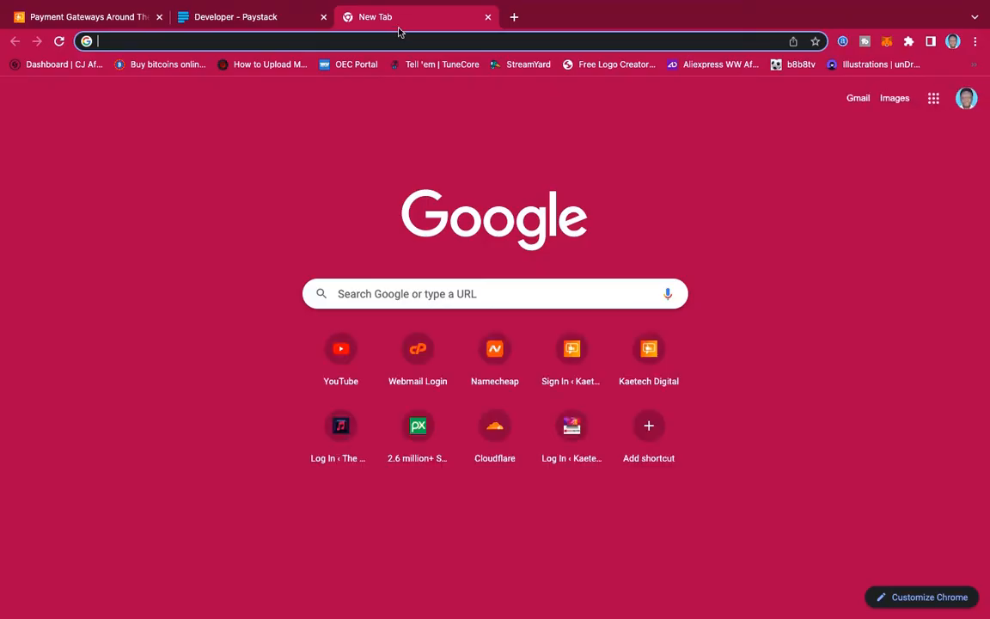
Load kaetechdigital.com in the new tab by typing 'kaetech' and accepting the suggestion
left_click(236, 42)
type("kaetech")
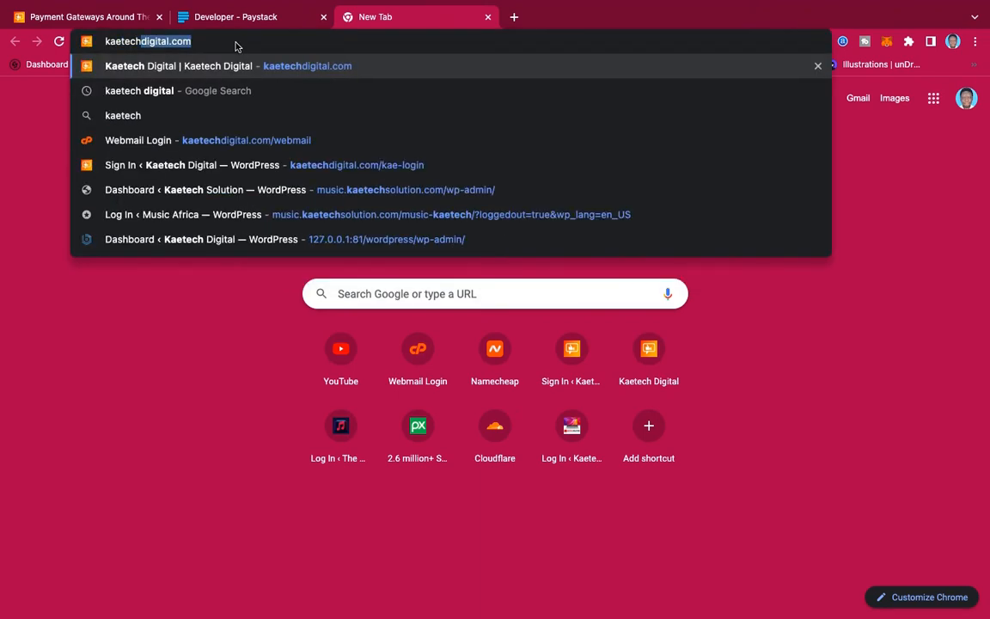
key("Right")
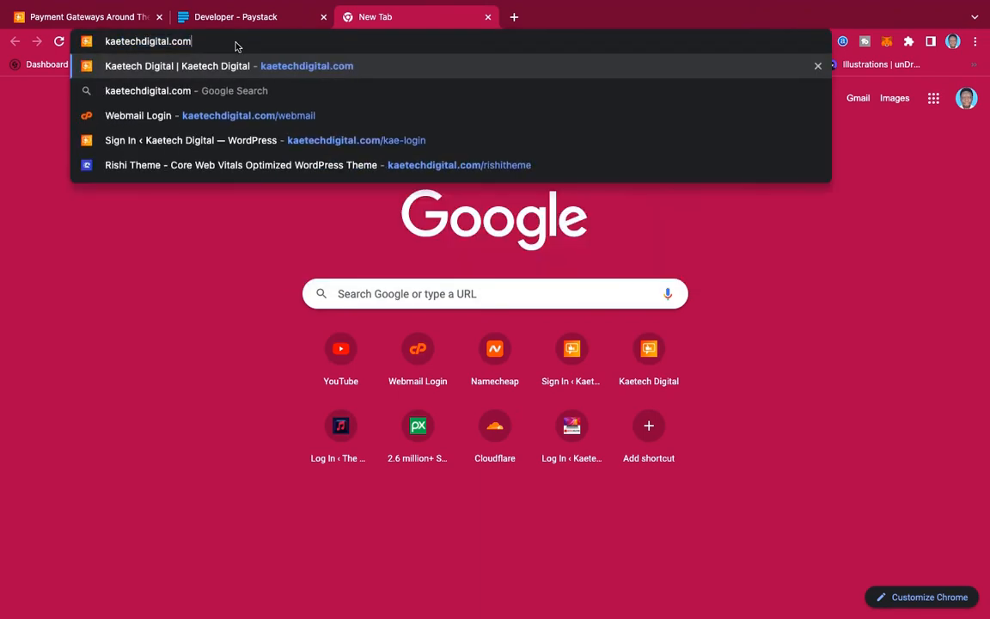
key("Return")
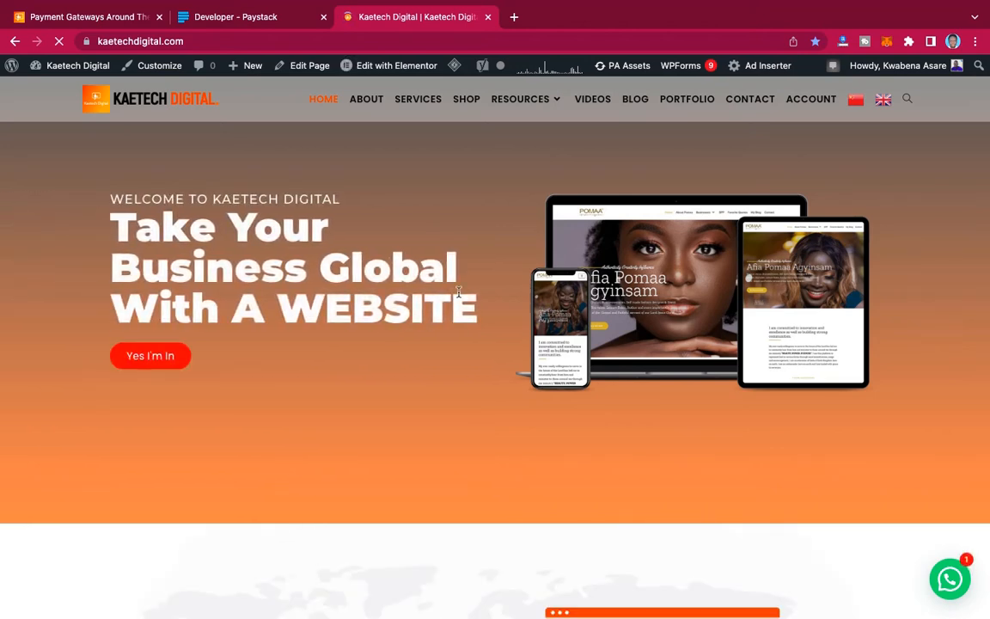
scroll(458, 296, "down", 5)
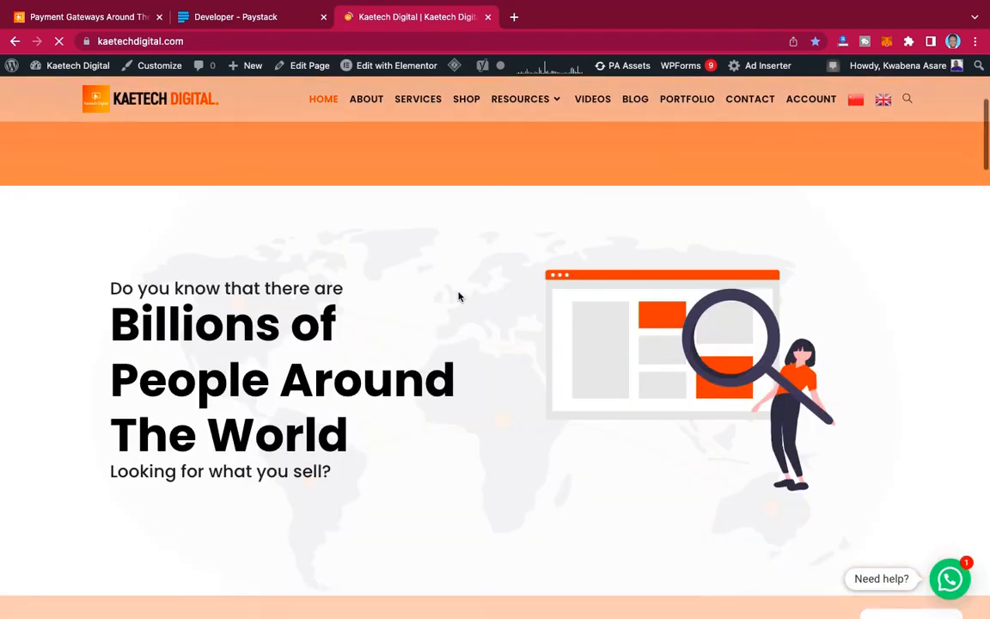
scroll(454, 391, "up", 5)
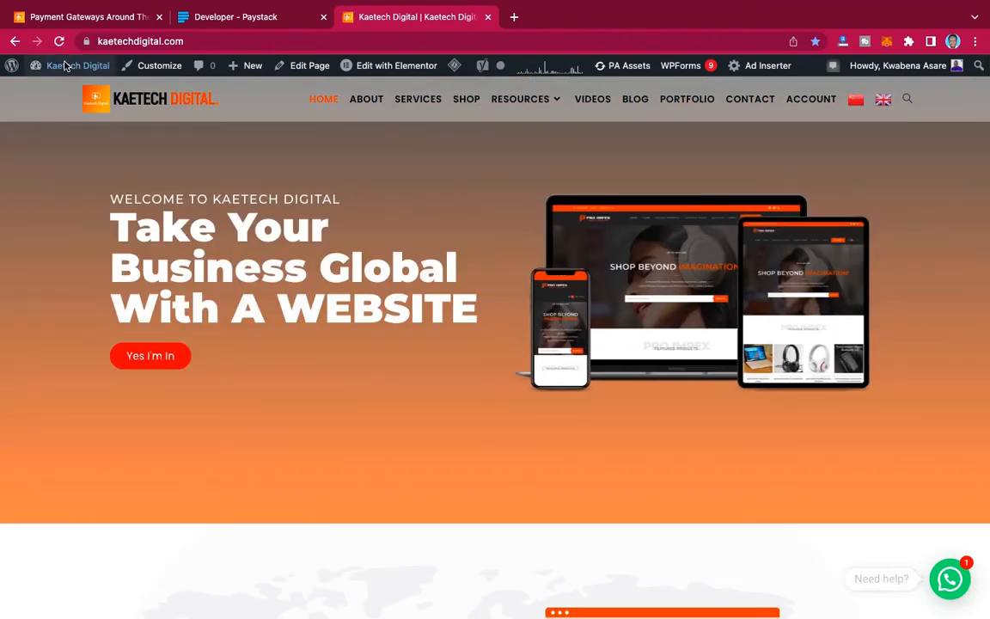
Go from the site to the WordPress dashboard and open Plugins > Add New
left_click(66, 71)
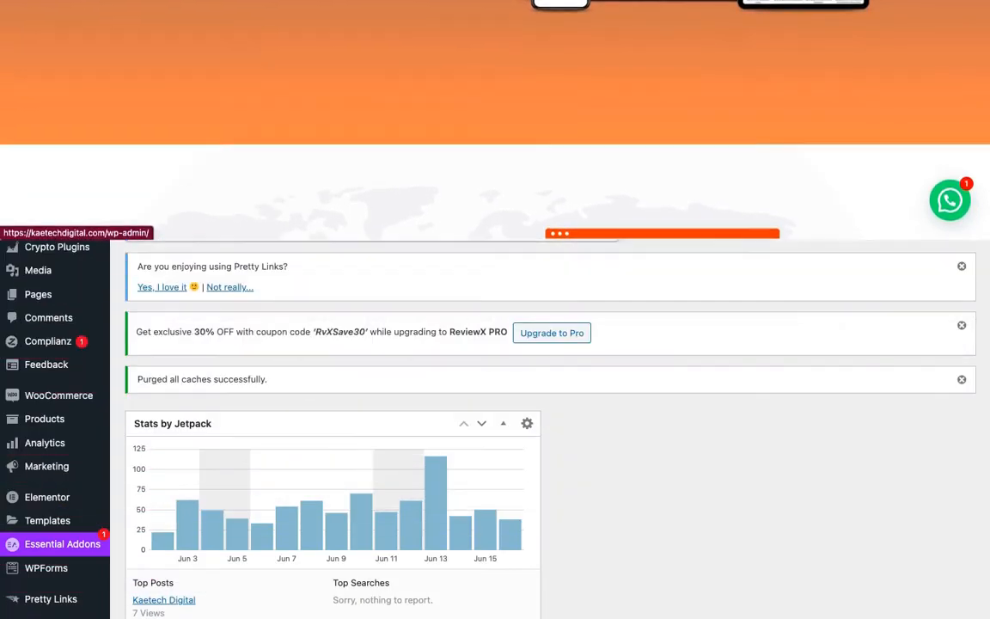
scroll(628, 344, "down", 6)
scroll(628, 343, "up", 6)
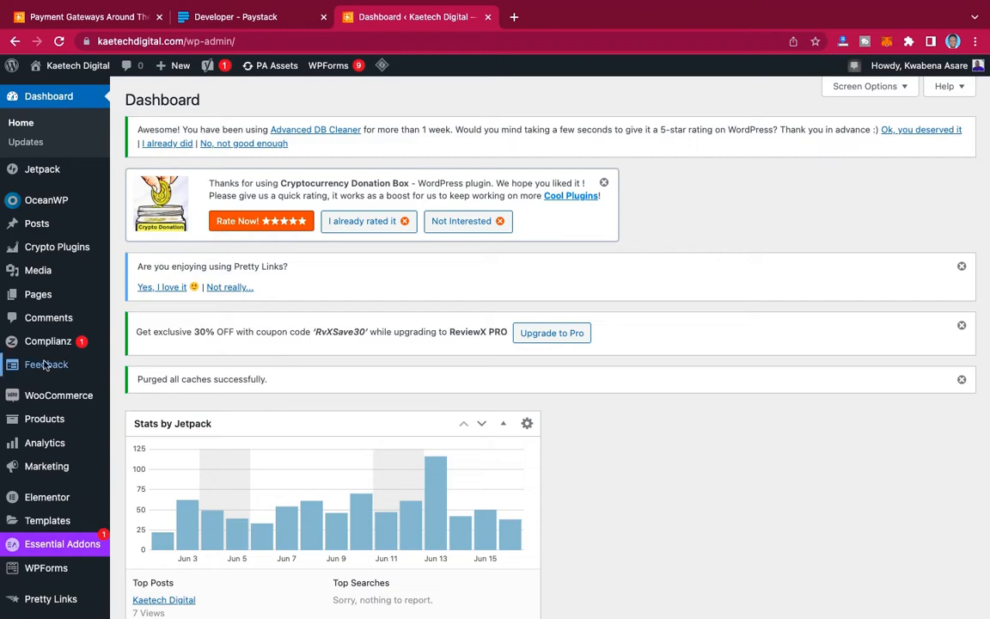
mouse_move(39, 398)
scroll(106, 340, "down", 4)
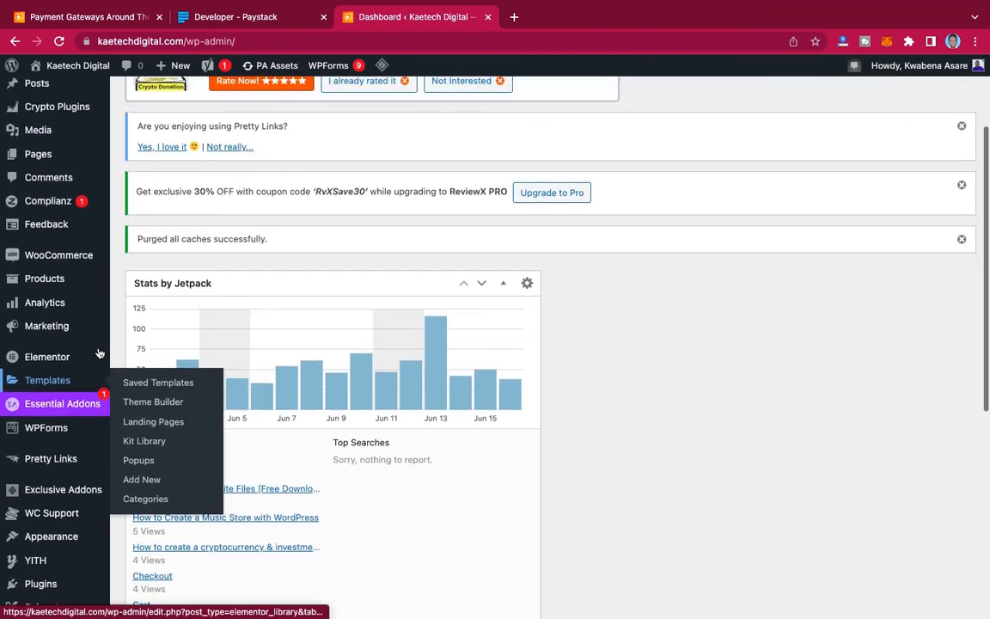
scroll(98, 352, "down", 3)
scroll(99, 352, "up", 3)
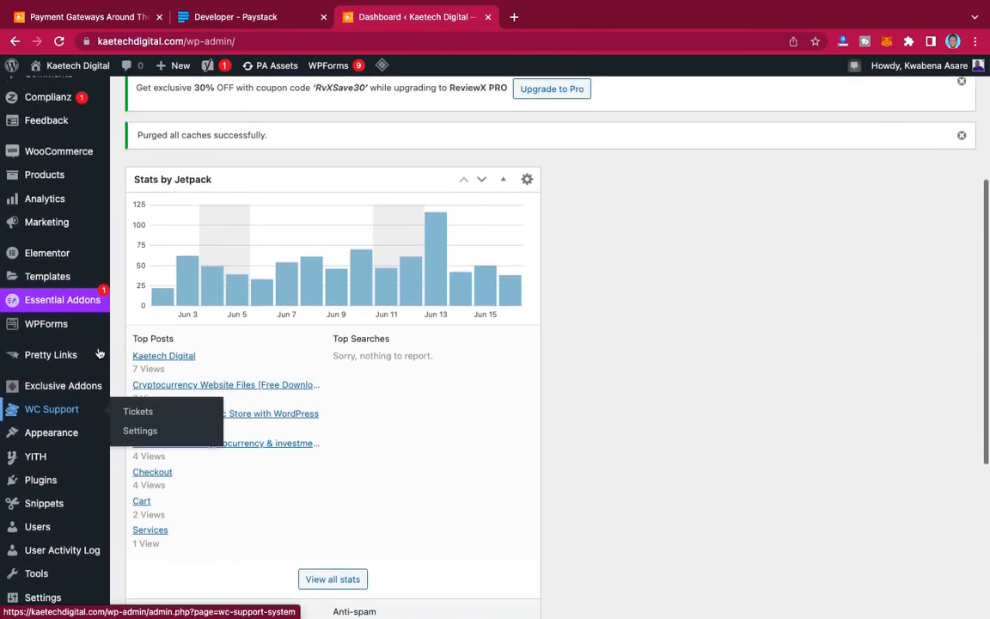
scroll(99, 352, "down", 5)
scroll(99, 352, "down", 2)
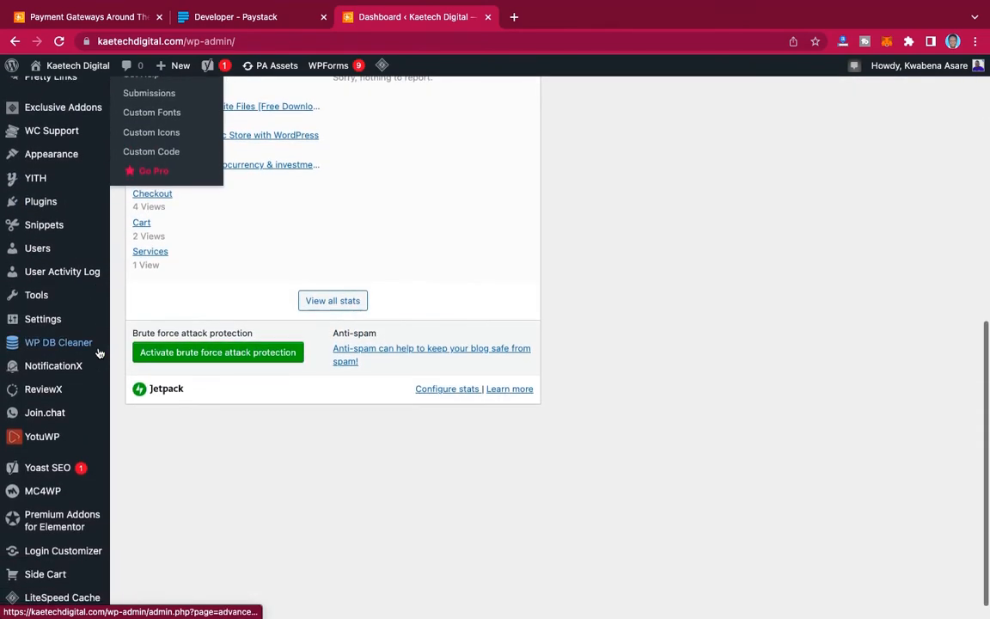
scroll(98, 352, "up", 1)
mouse_move(36, 251)
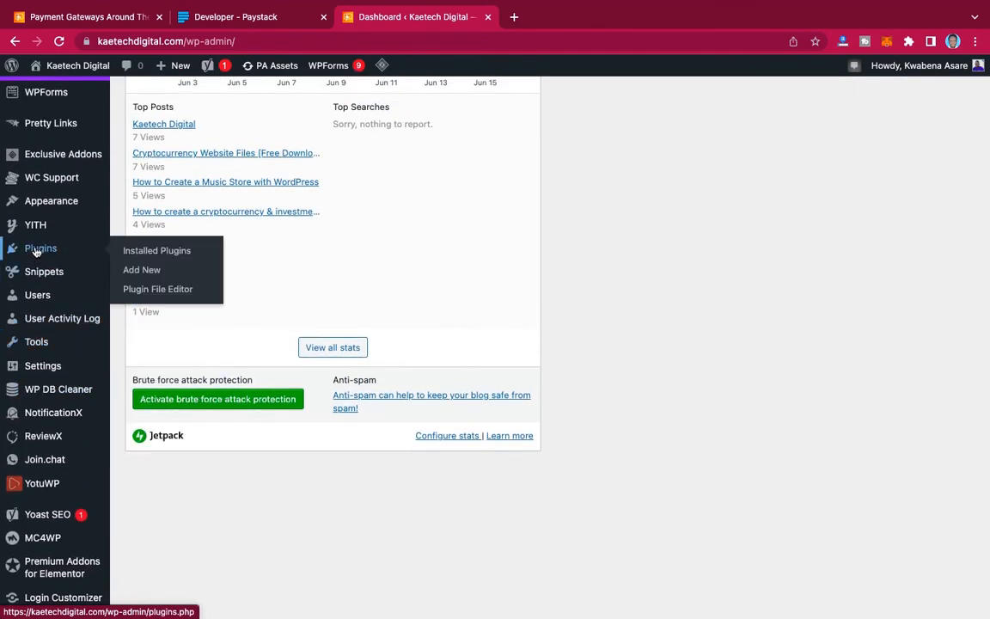
left_click(143, 271)
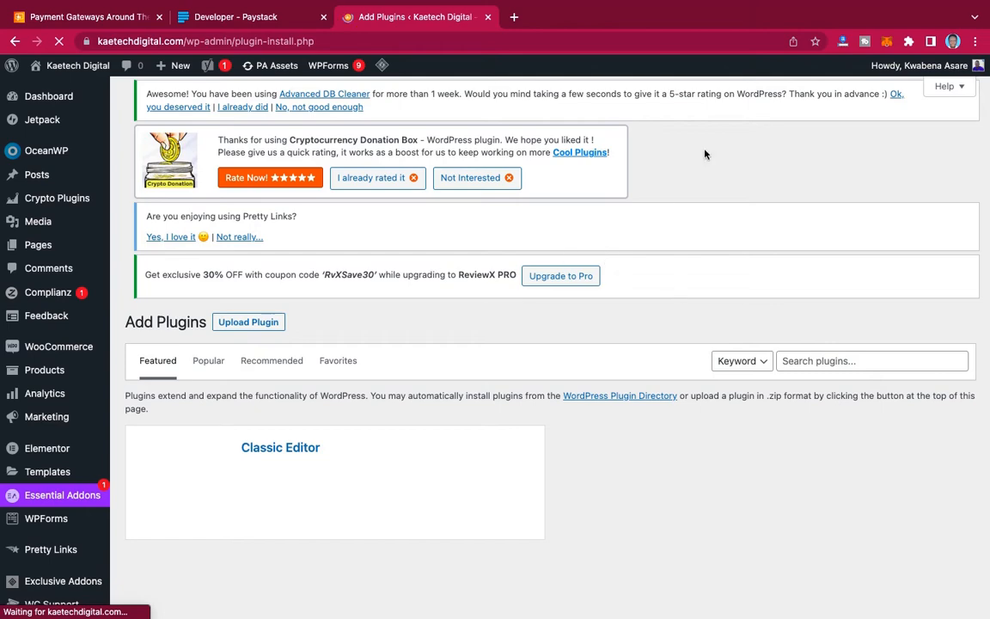
scroll(647, 491, "down", 4)
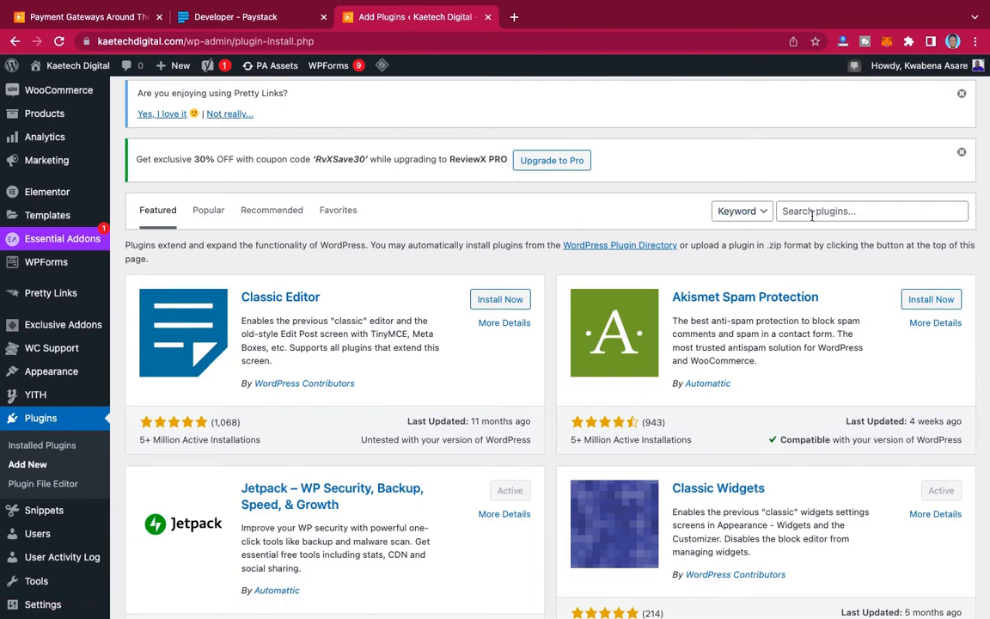
left_click(820, 210)
type("paystack")
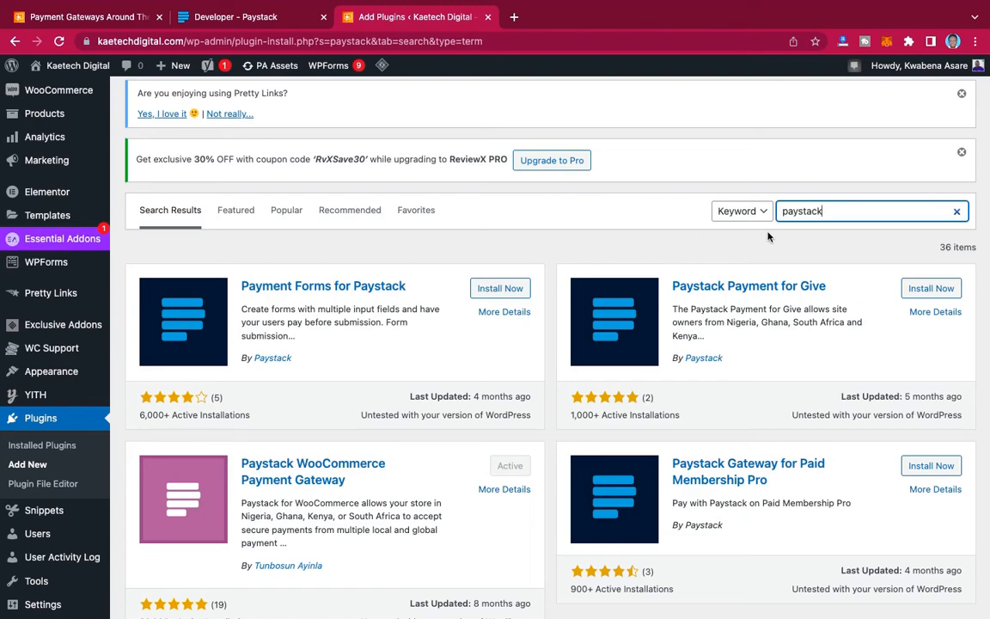
scroll(778, 349, "down", 5)
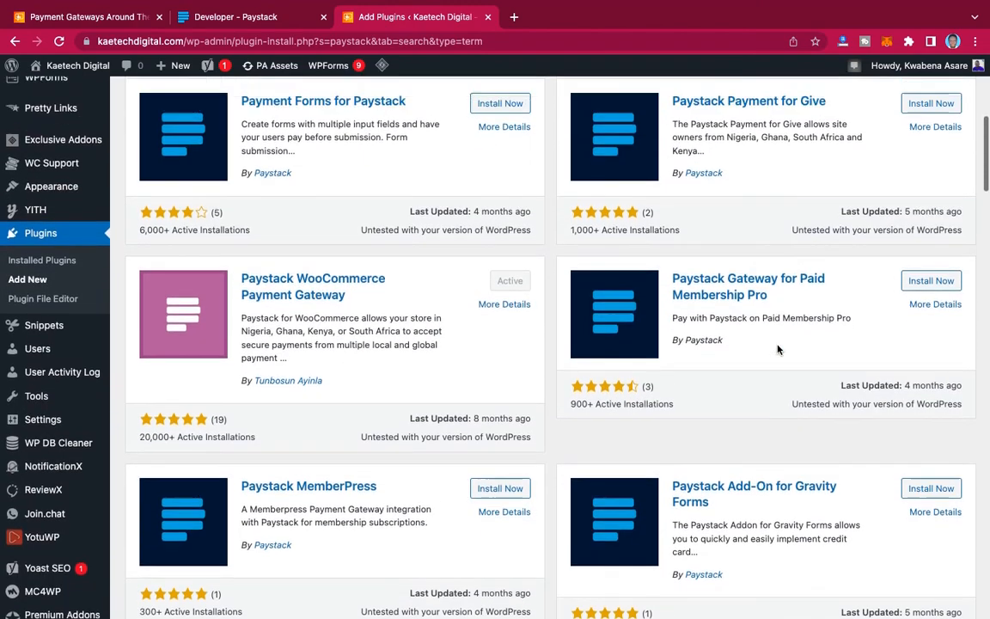
scroll(778, 349, "down", 5)
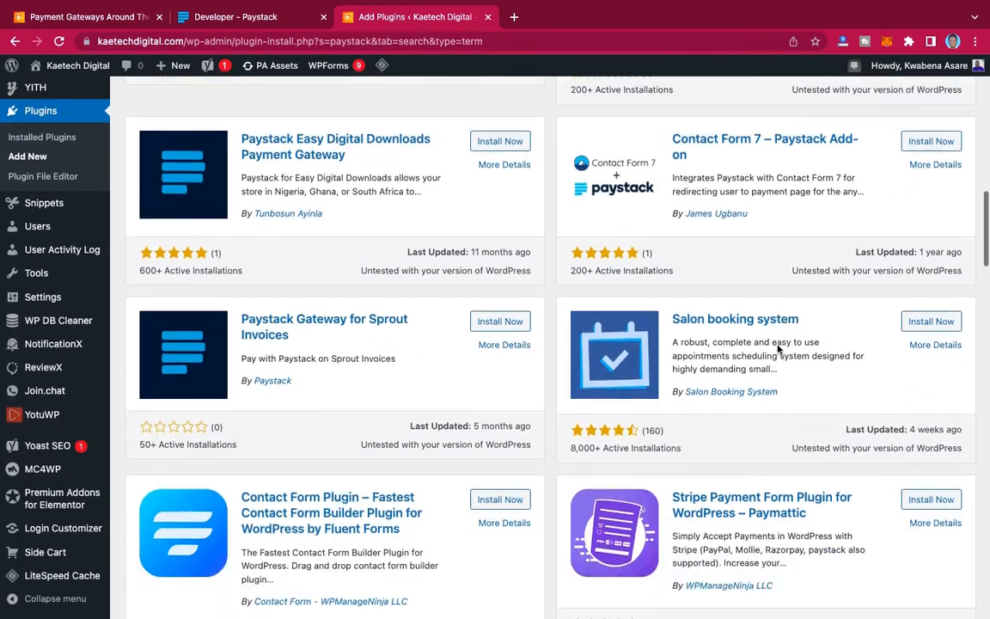
scroll(778, 349, "up", 7)
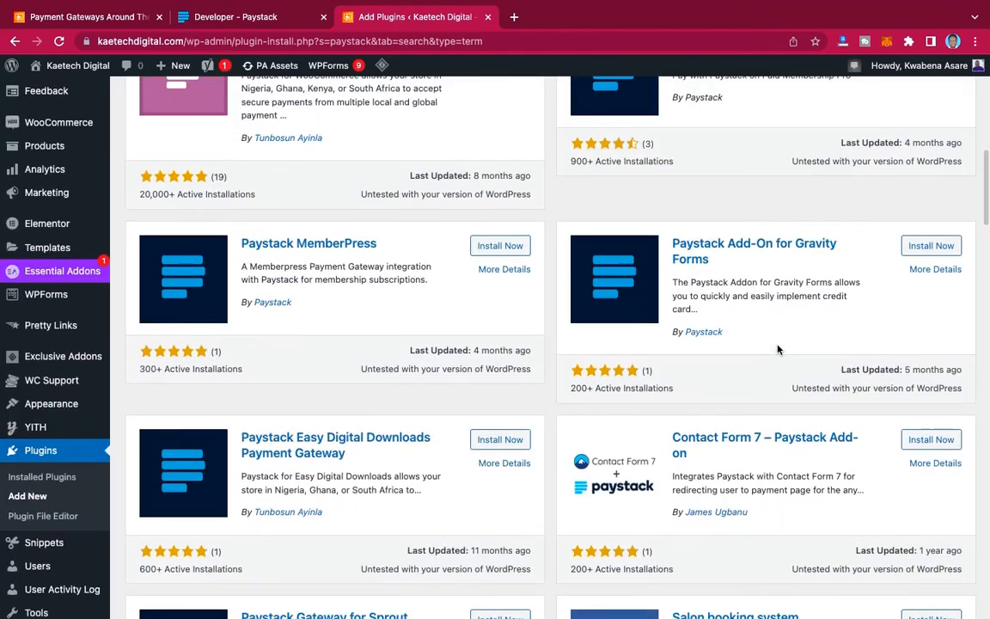
scroll(777, 348, "up", 4)
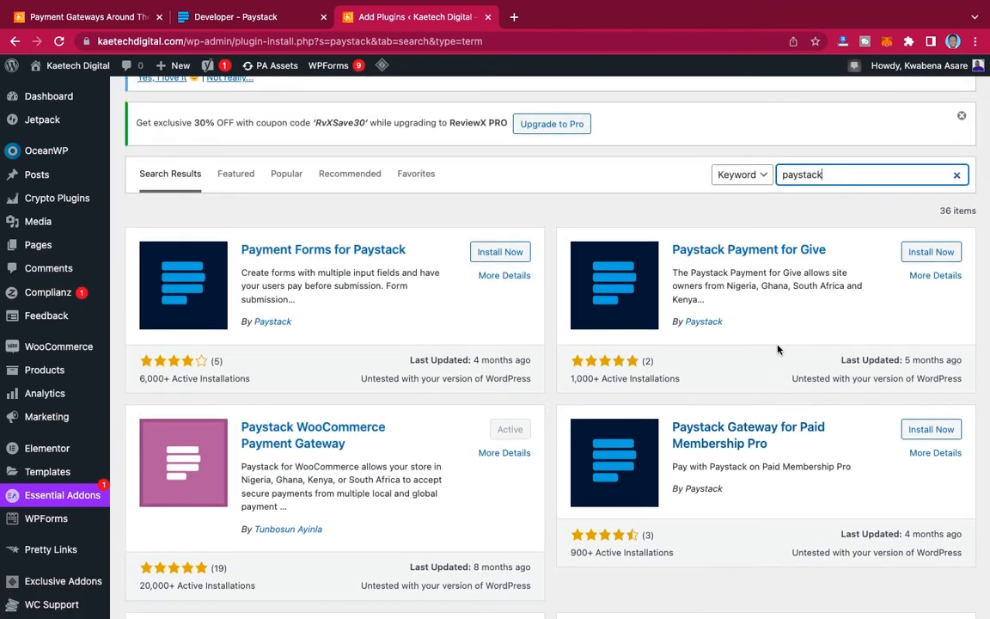
scroll(778, 349, "down", 1)
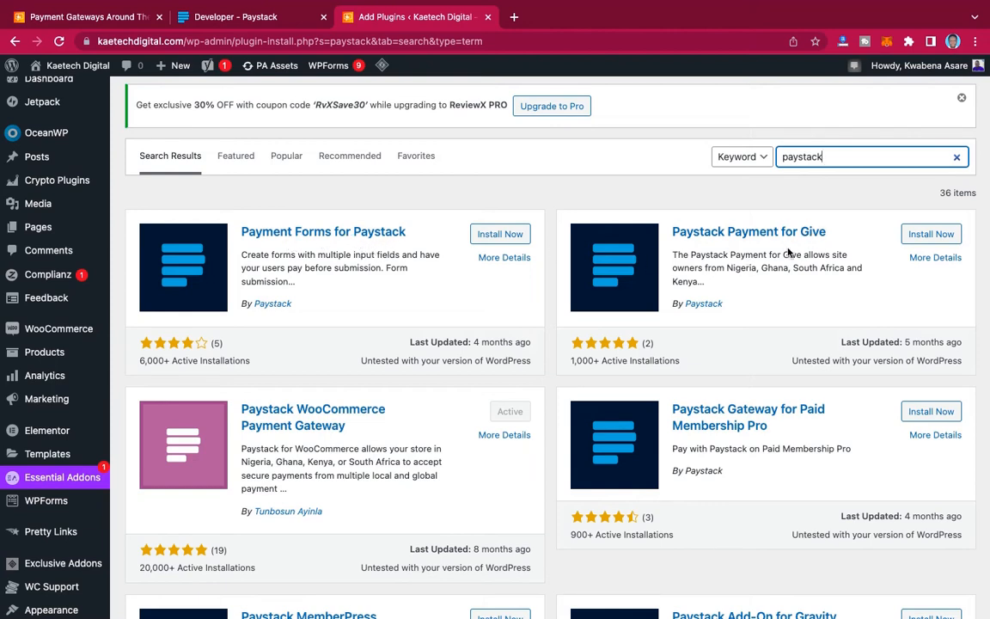
scroll(773, 293, "down", 3)
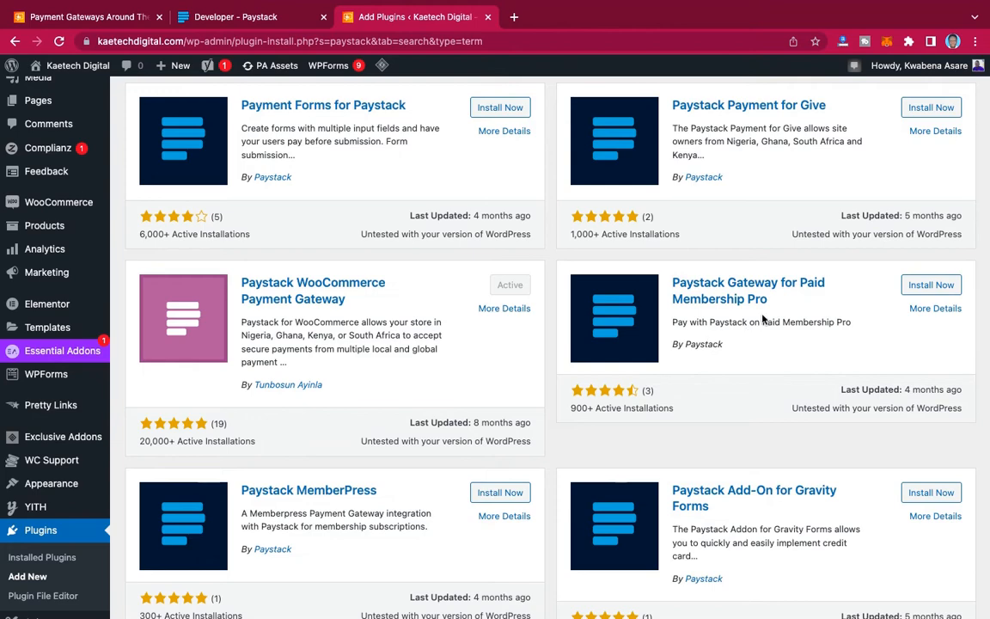
scroll(762, 317, "down", 2)
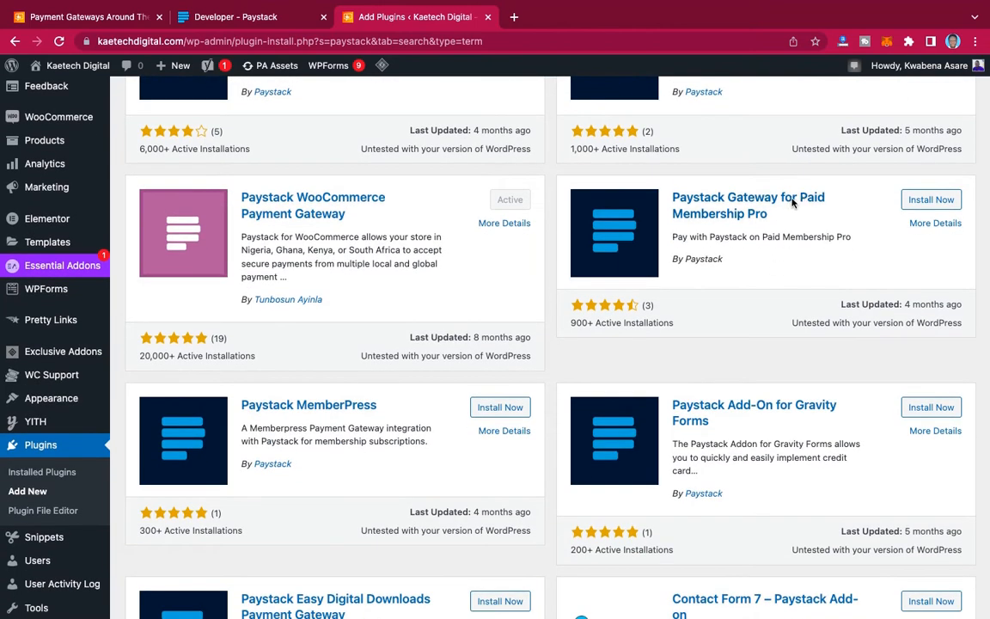
scroll(744, 309, "down", 3)
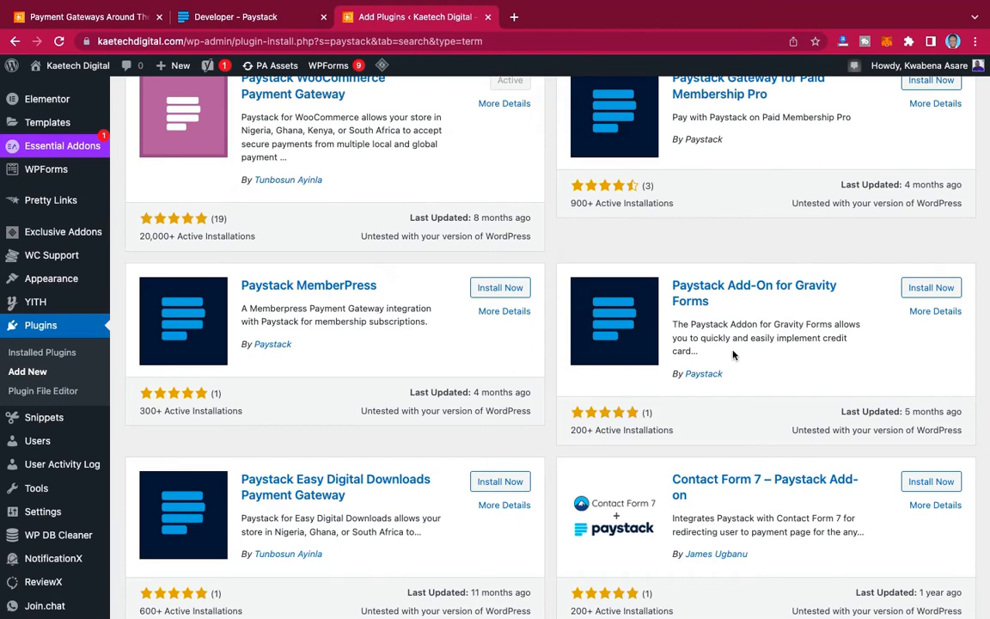
scroll(735, 348, "down", 2)
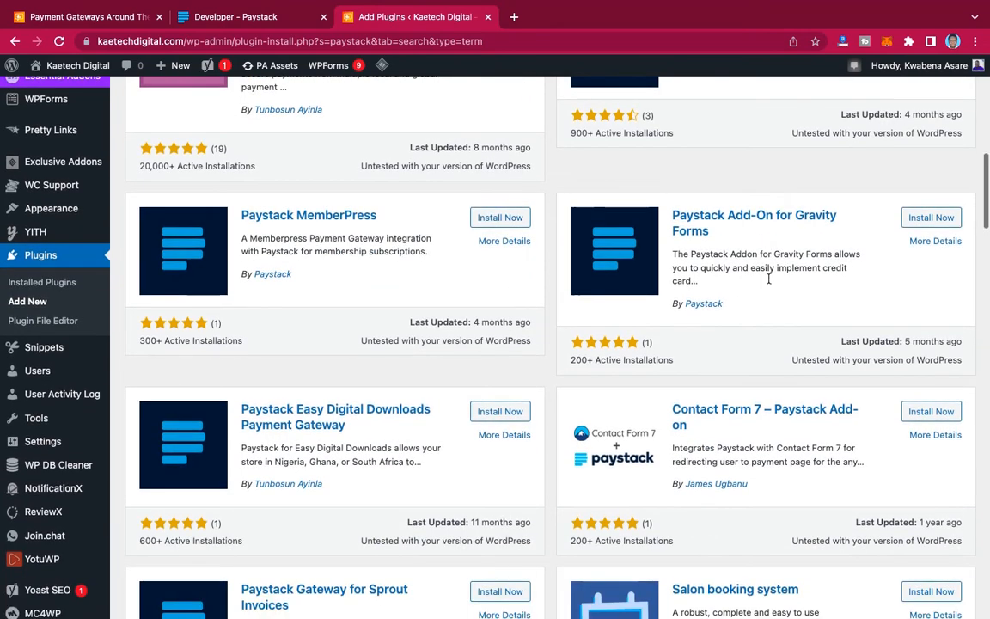
scroll(769, 278, "down", 1)
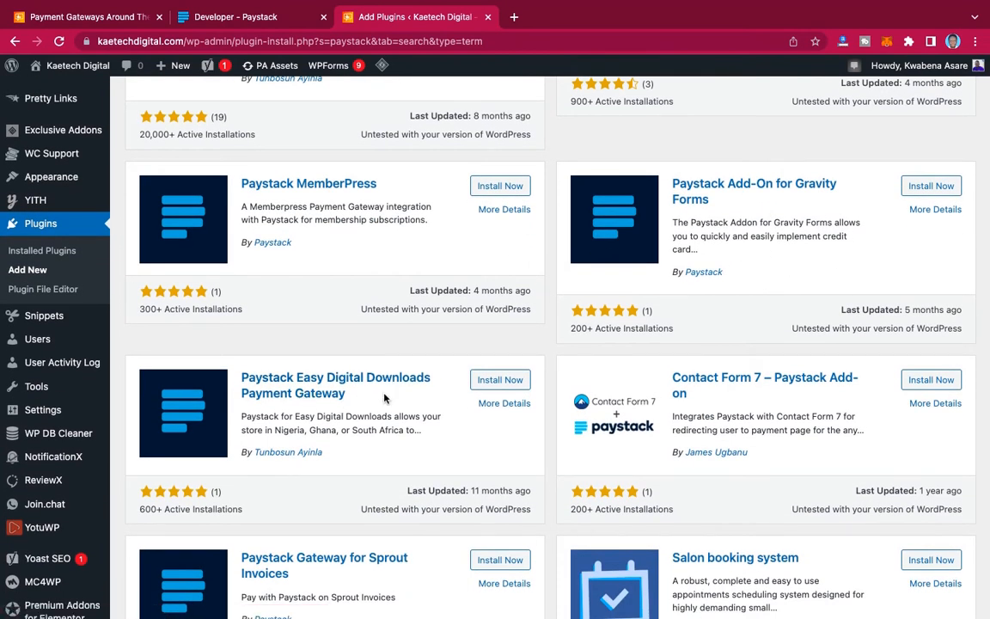
scroll(384, 396, "down", 2)
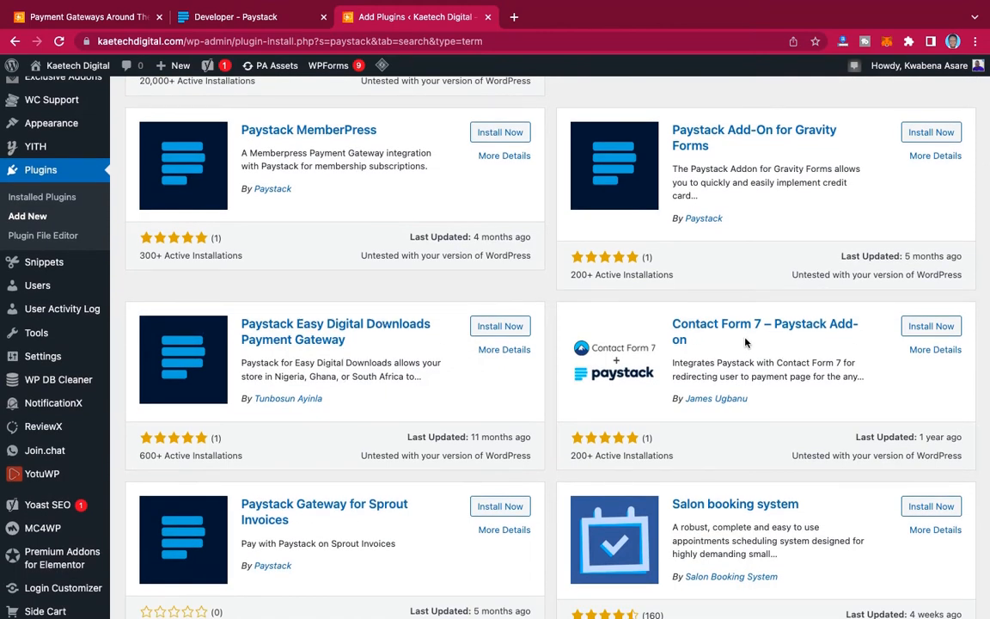
scroll(748, 342, "down", 3)
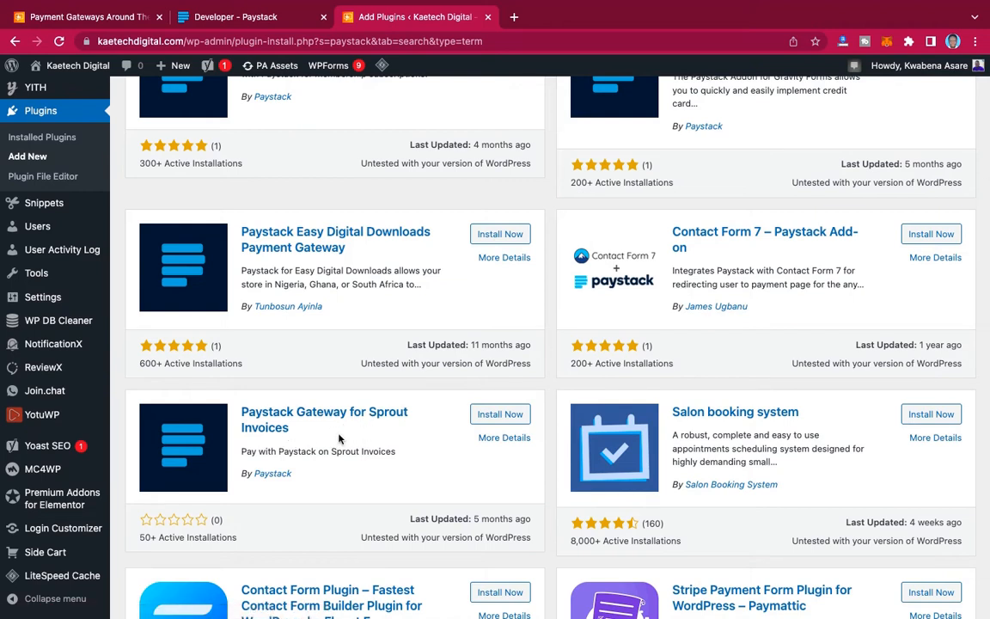
scroll(339, 439, "down", 10)
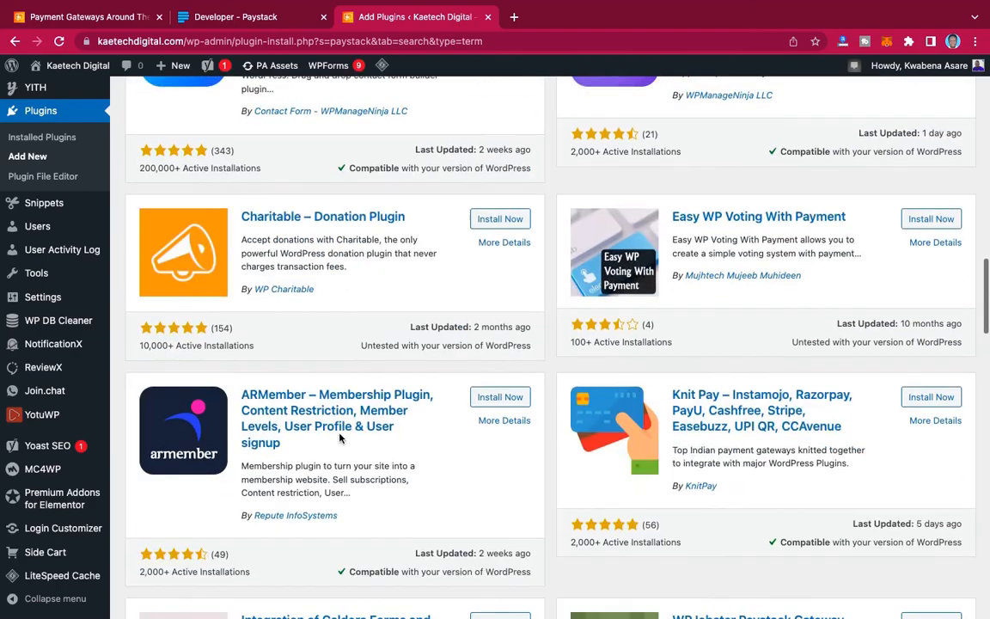
scroll(343, 435, "up", 15)
scroll(339, 434, "up", 6)
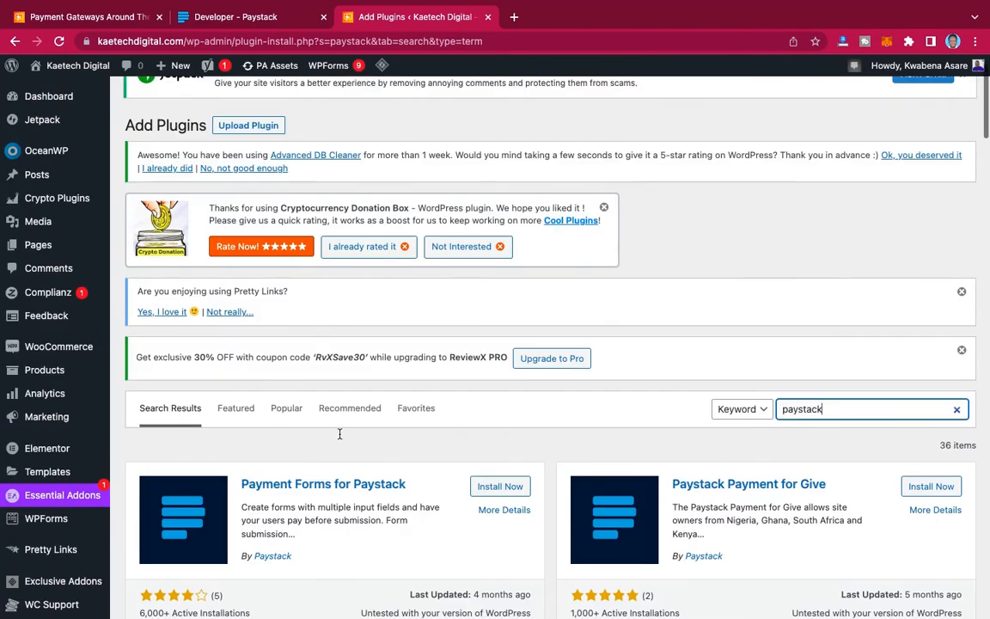
scroll(339, 437, "down", 3)
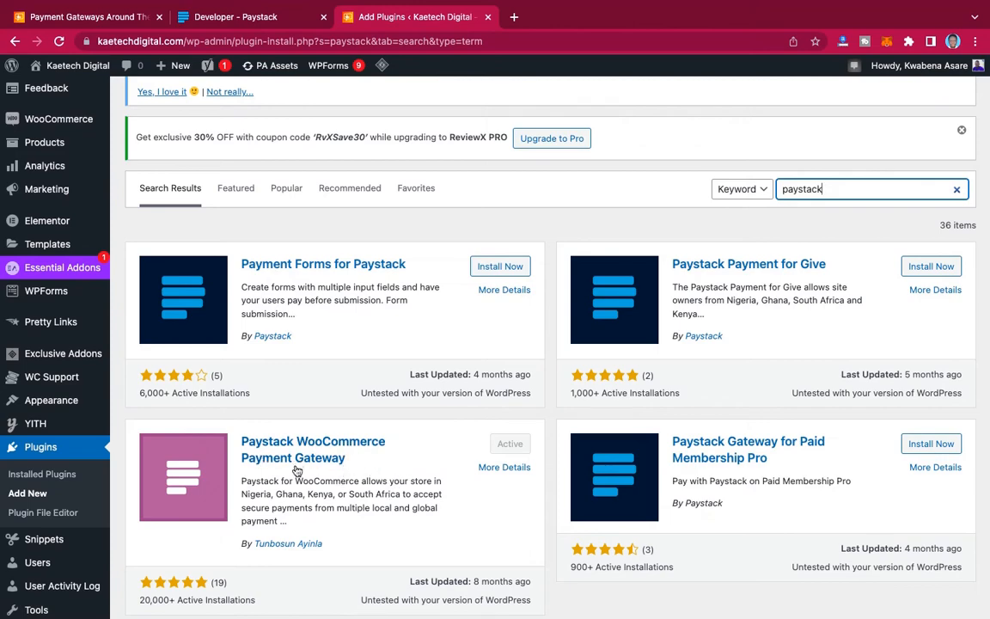
scroll(361, 476, "down", 2)
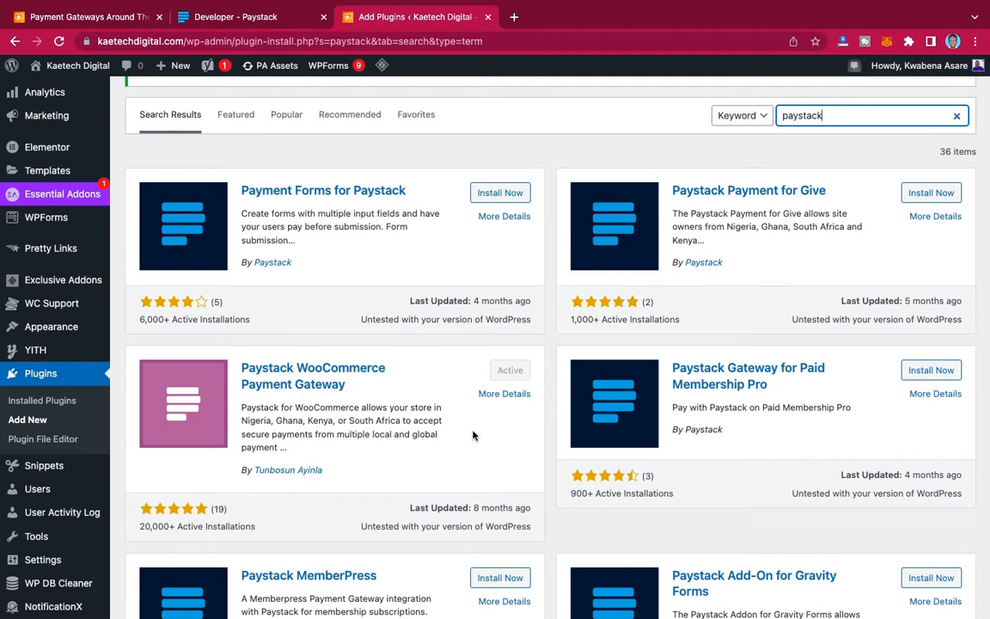
scroll(472, 436, "down", 1)
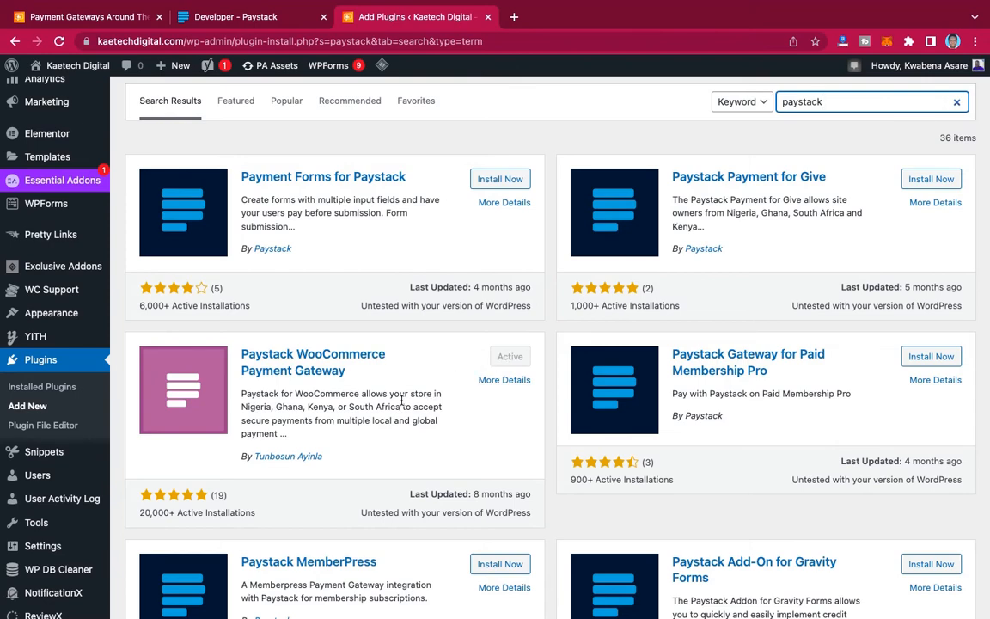
scroll(378, 361, "up", 2)
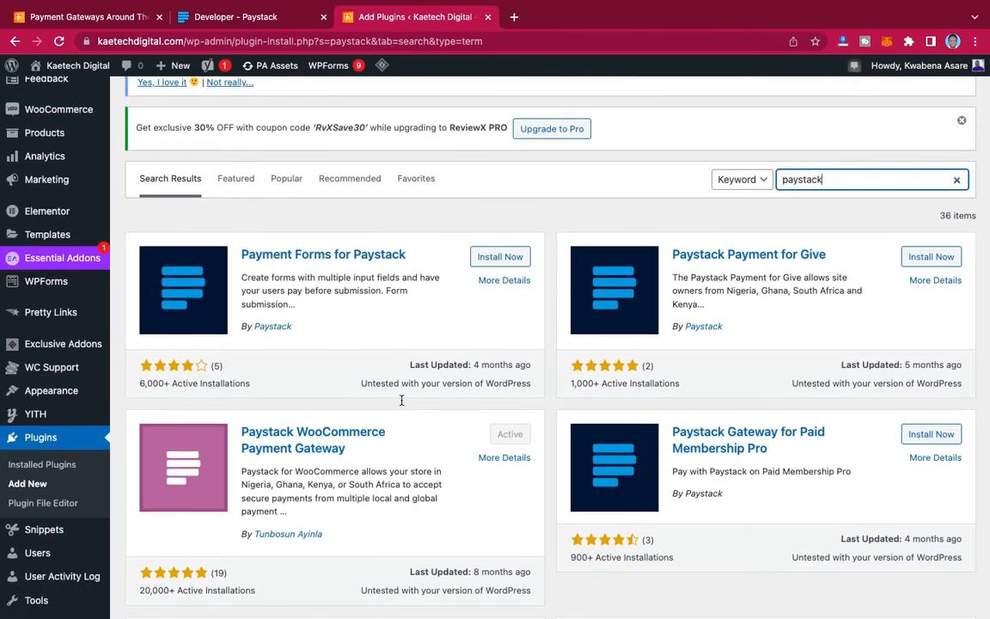
scroll(401, 400, "down", 2)
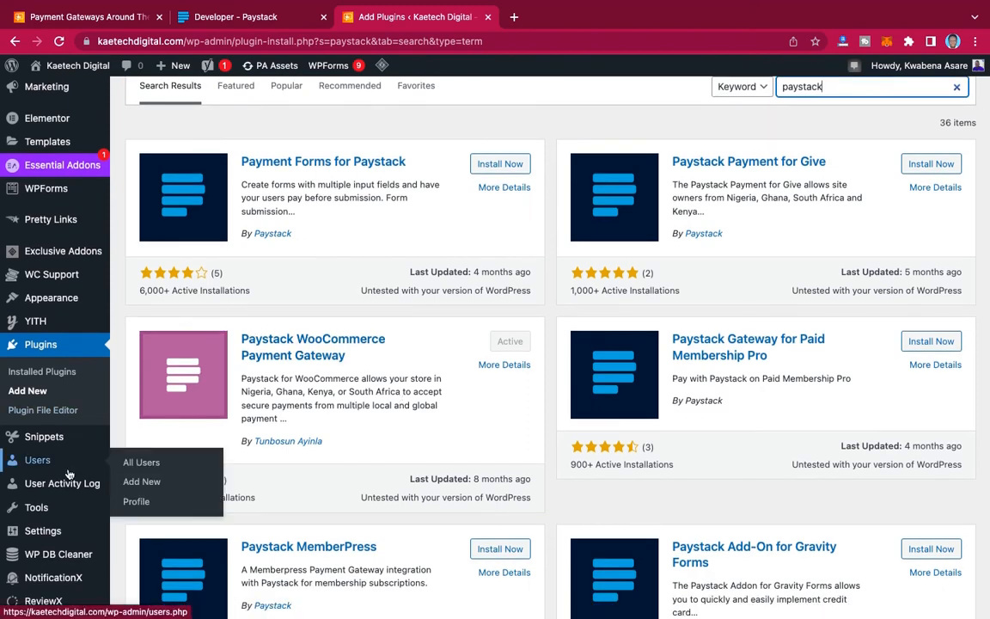
scroll(73, 469, "down", 3)
scroll(67, 435, "up", 8)
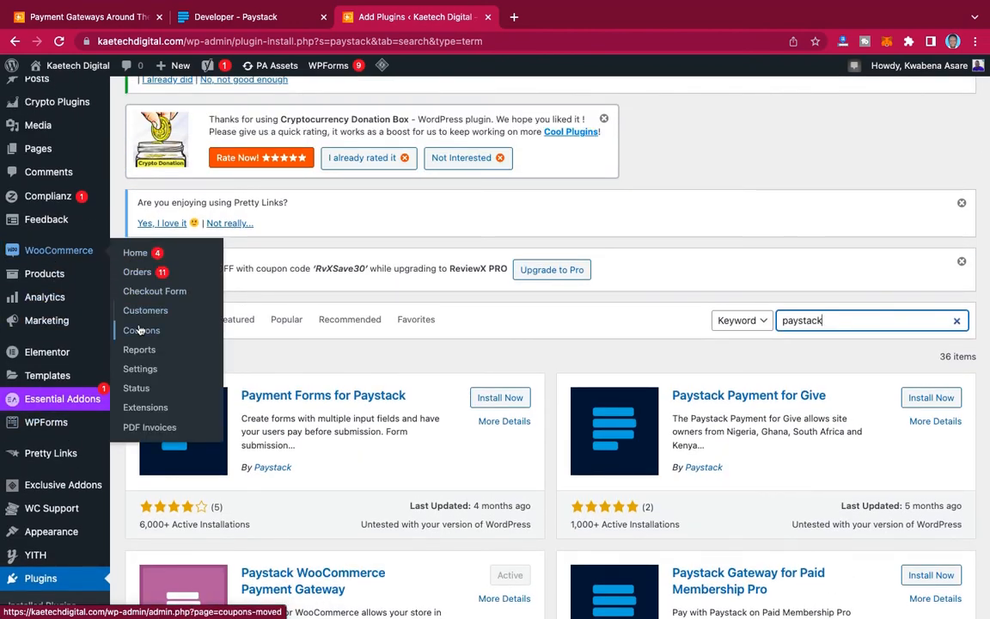
View WooCommerce Settings > Payments, where Paystack and Check payments are enabled, and open Paystack
left_click(139, 369)
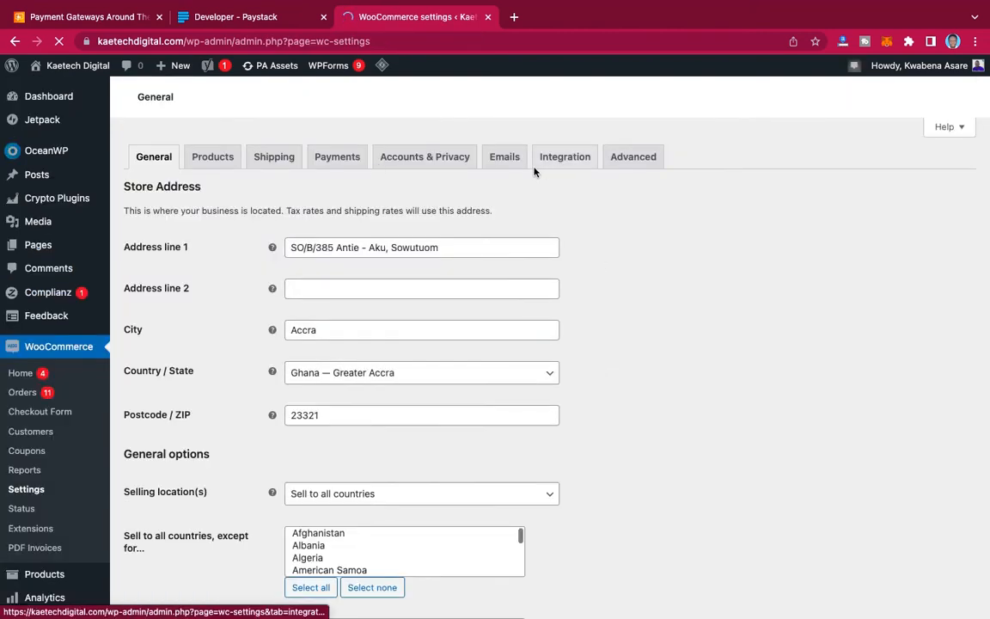
left_click(283, 159)
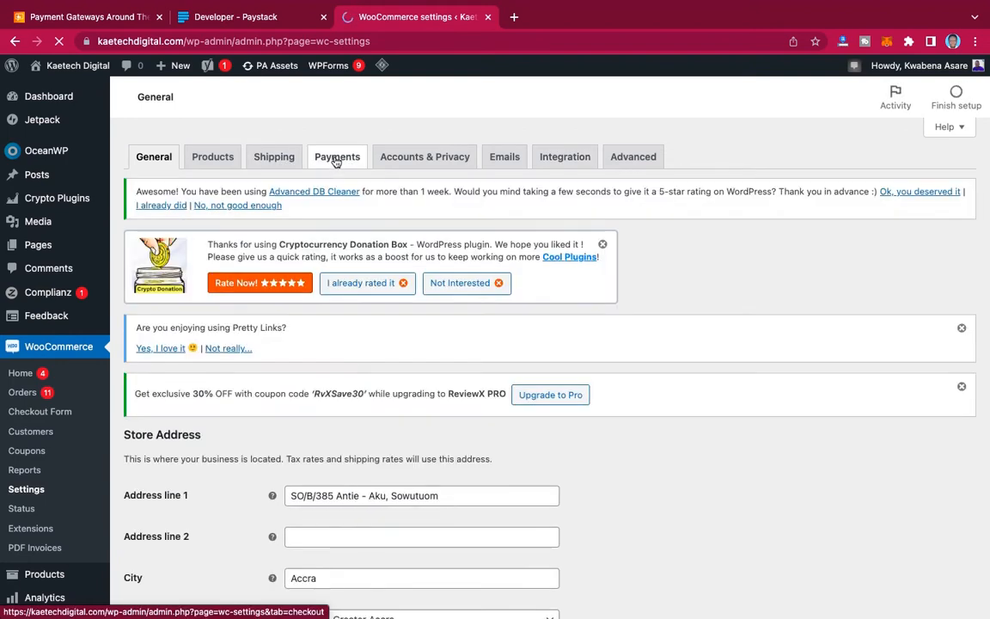
left_click(335, 163)
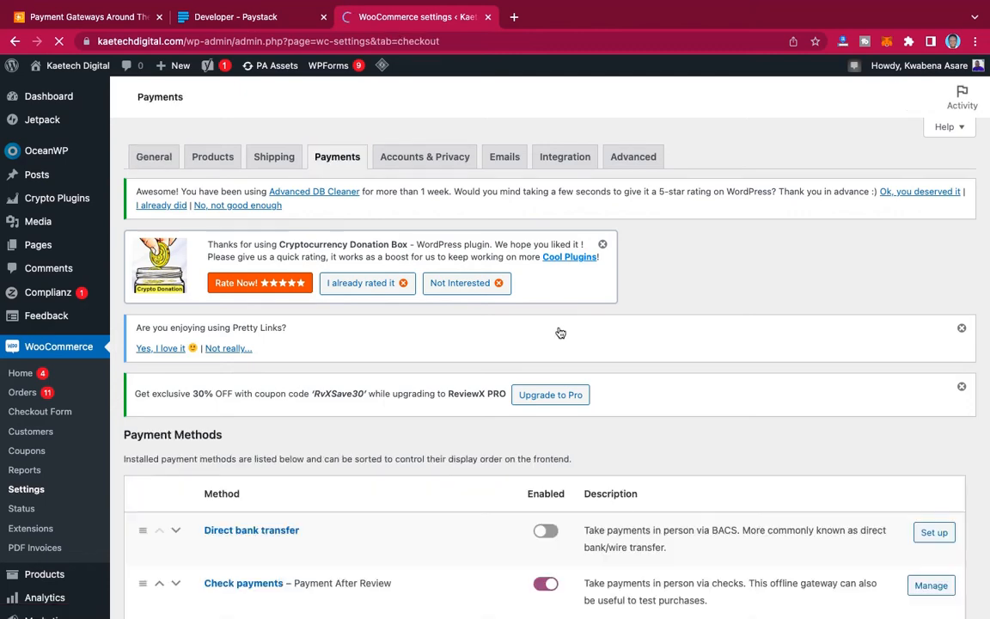
scroll(729, 384, "down", 3)
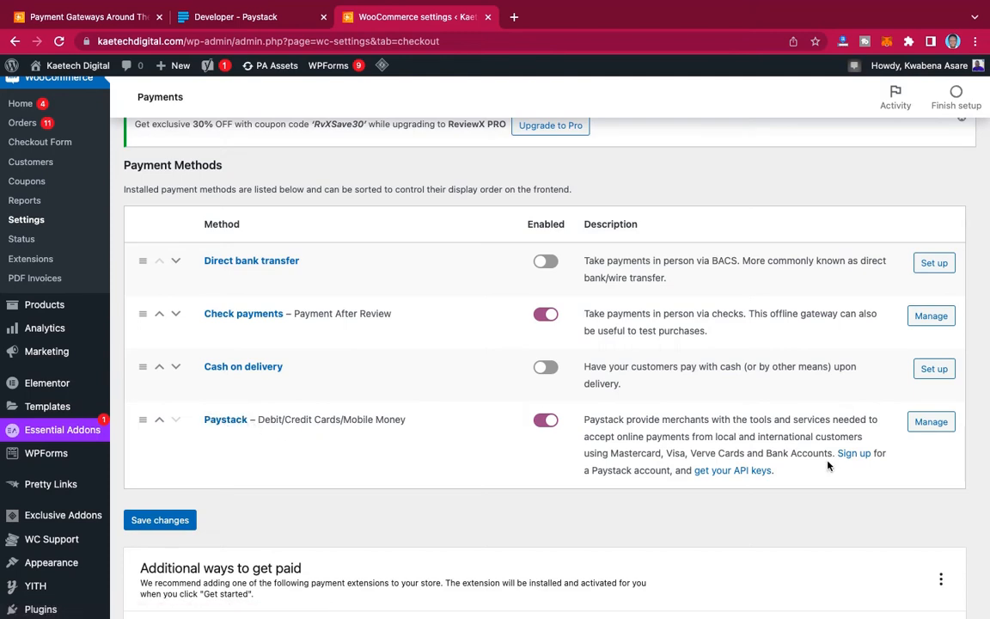
left_click(932, 422)
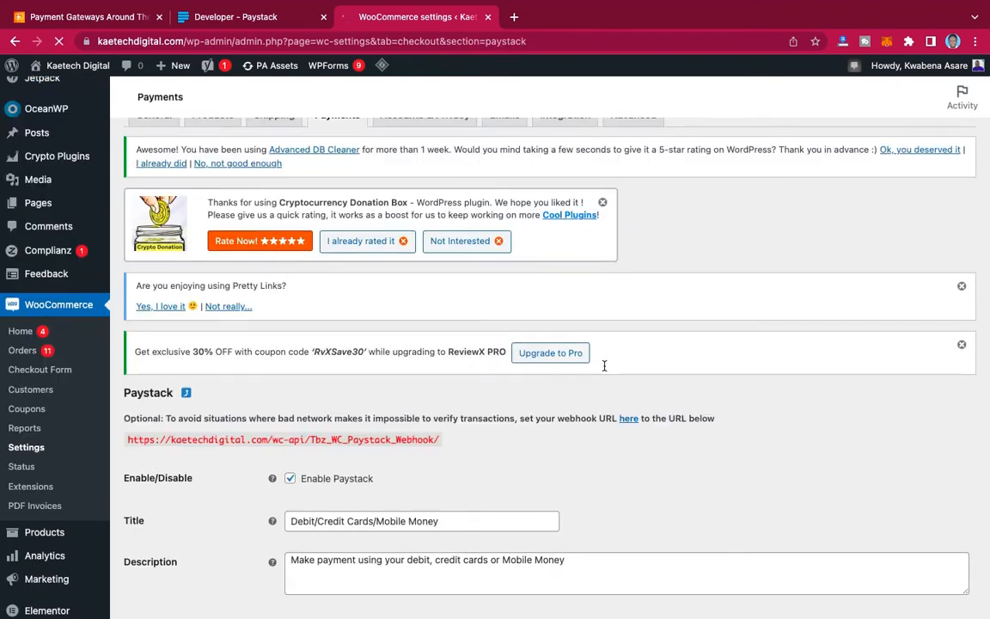
Check the Paystack gateway is enabled with test mode off, Popup payment option and live keys
scroll(604, 365, "down", 5)
scroll(605, 365, "down", 2)
scroll(604, 366, "up", 2)
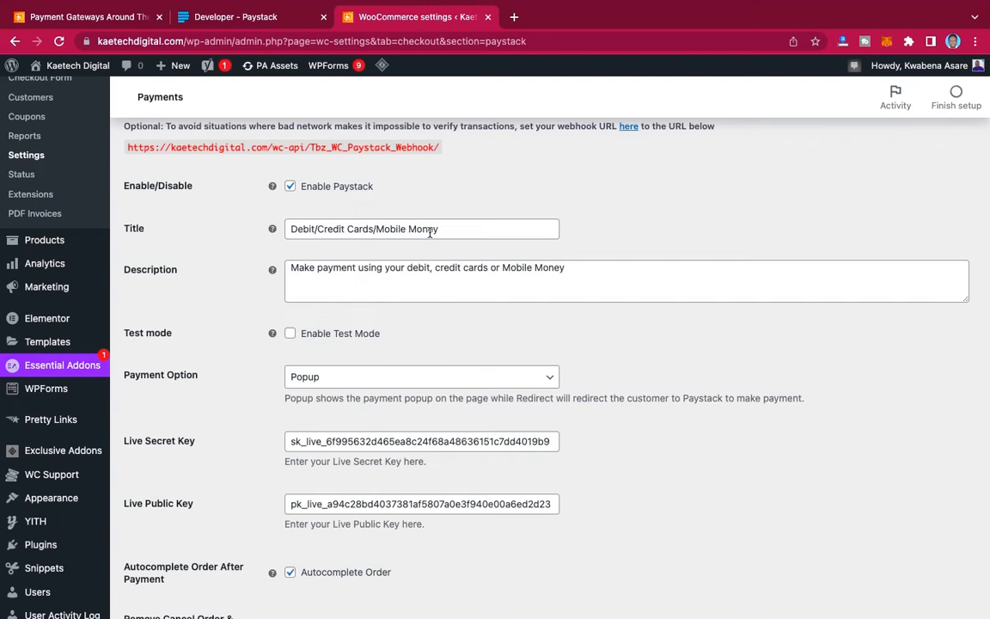
scroll(559, 317, "down", 1)
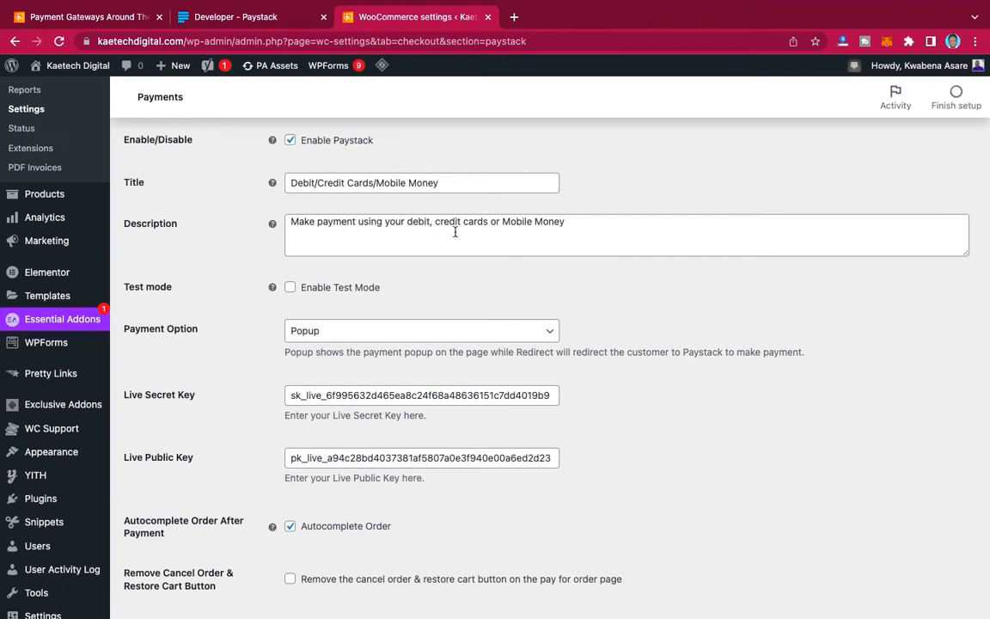
mouse_move(69, 65)
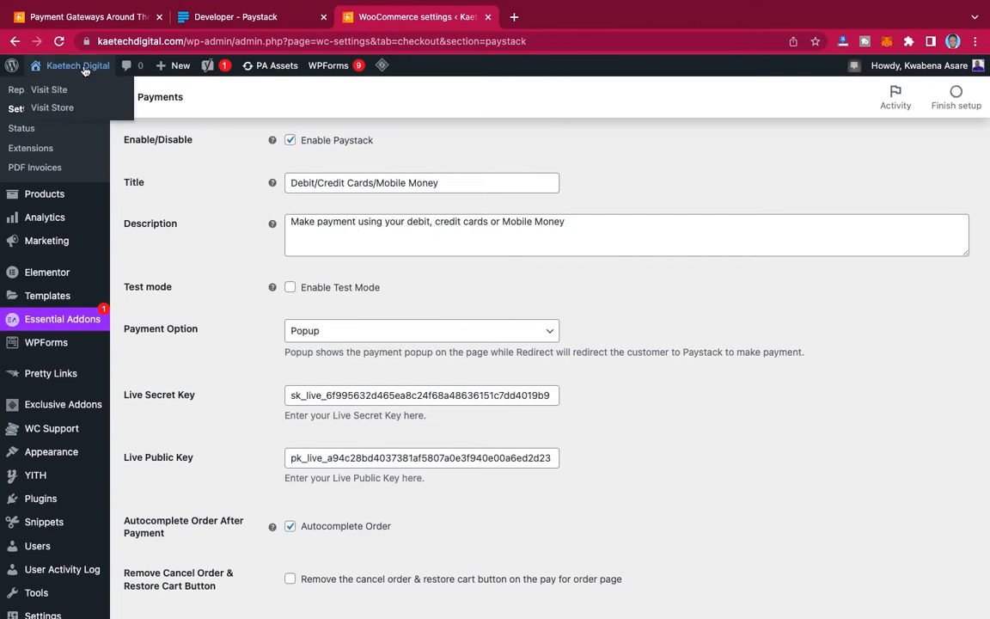
right_click(52, 109)
From the shop, add Four Pages Business Website with no extras to the cart and check out at ₵1,500.00
left_click(74, 117)
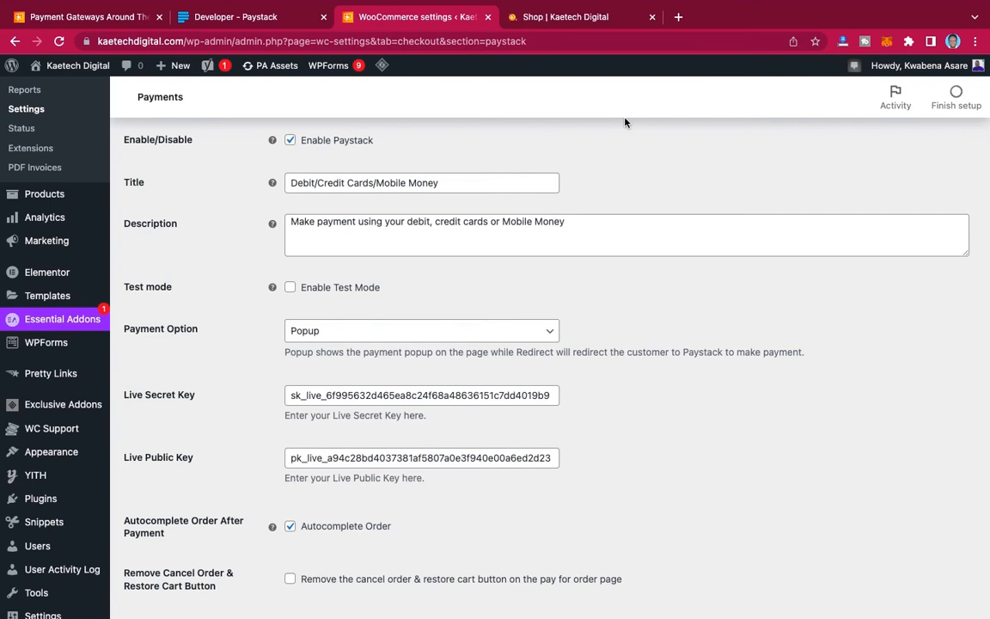
left_click(596, 19)
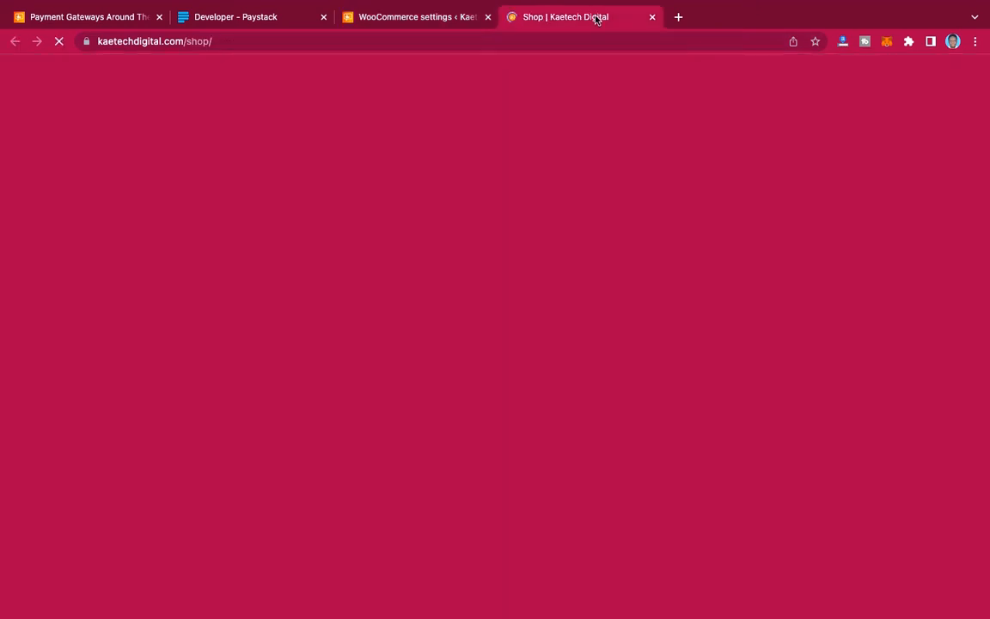
scroll(606, 279, "down", 3)
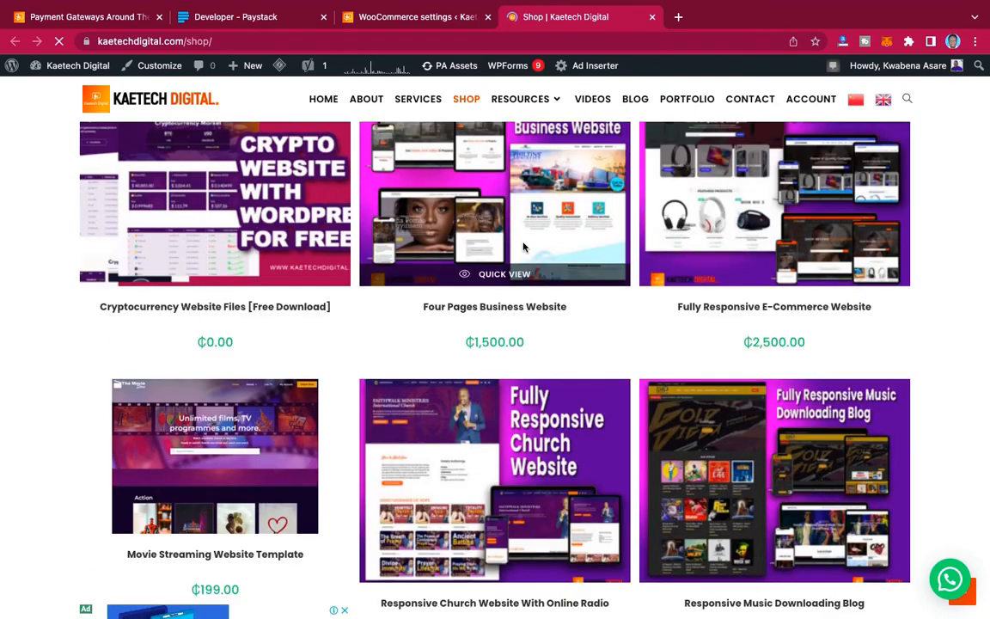
left_click(516, 308)
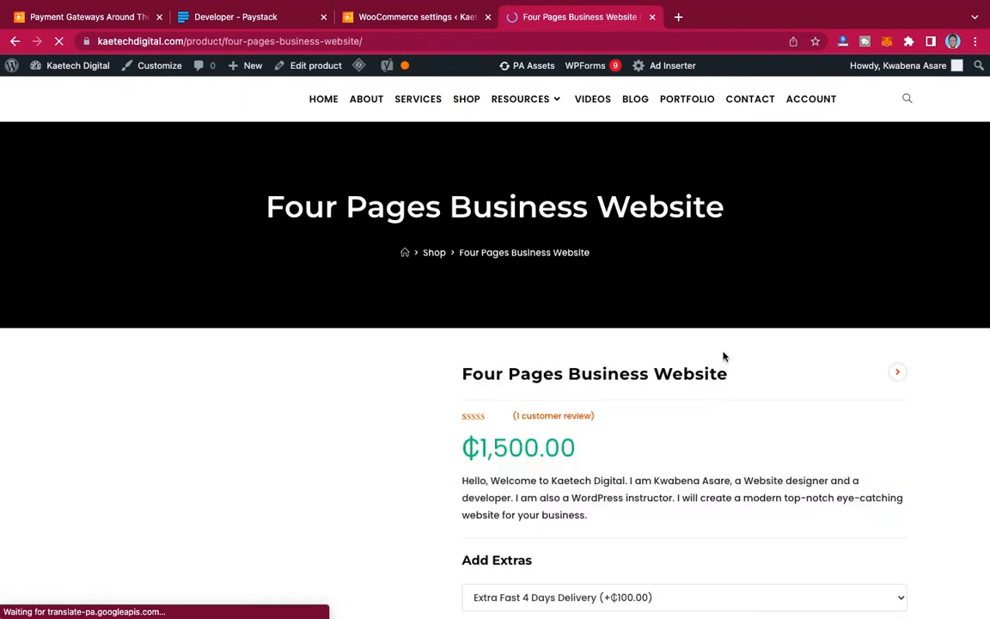
scroll(723, 353, "down", 2)
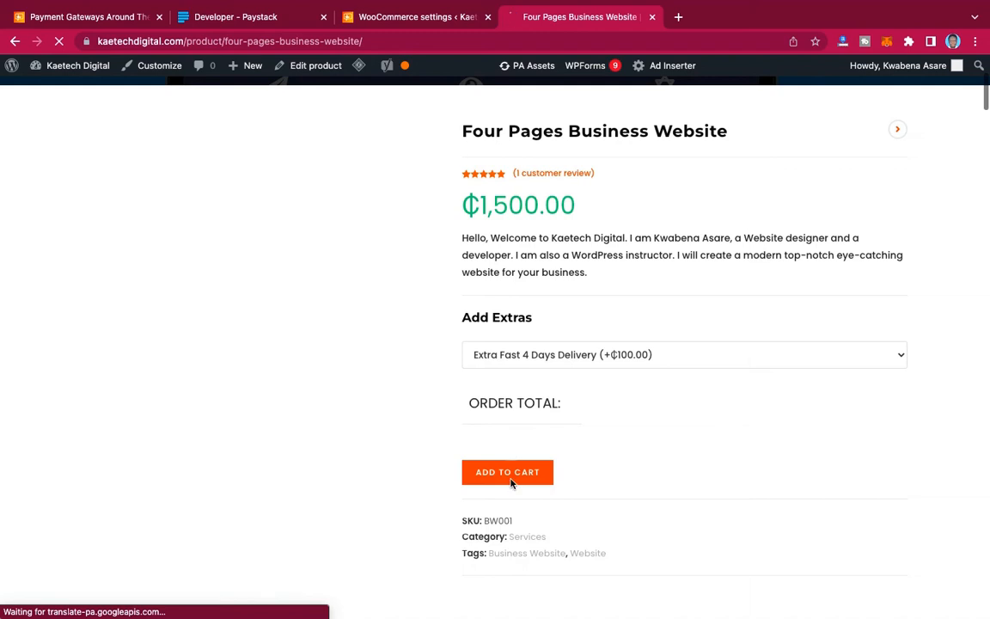
left_click(592, 355)
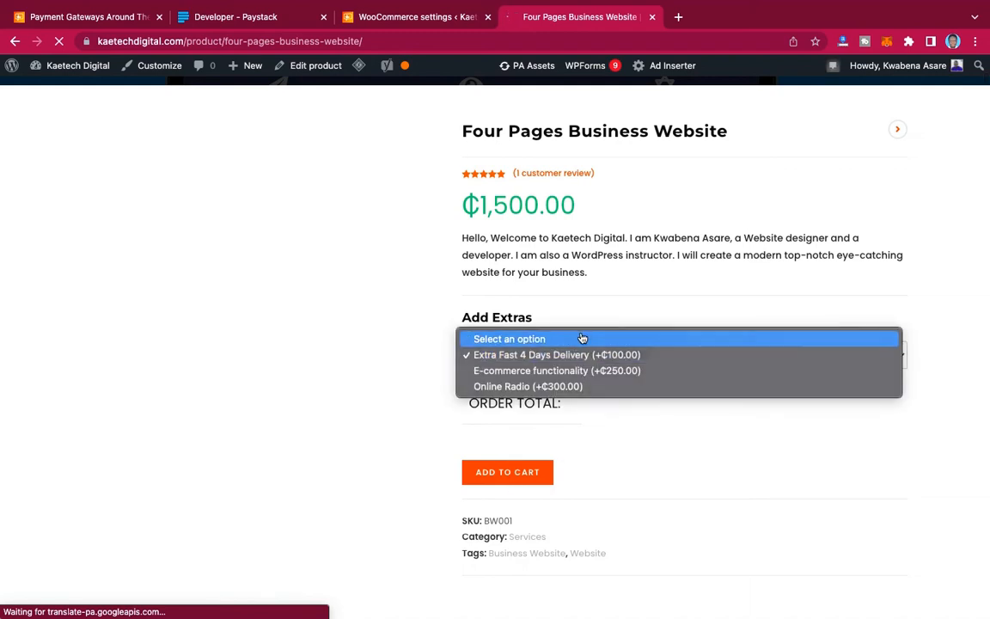
left_click(584, 338)
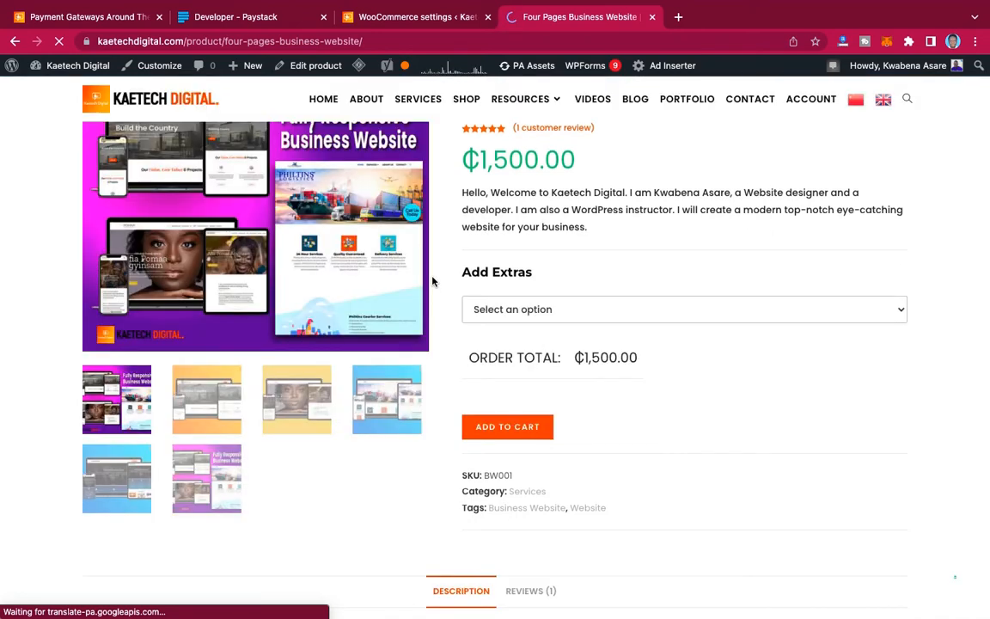
left_click(504, 427)
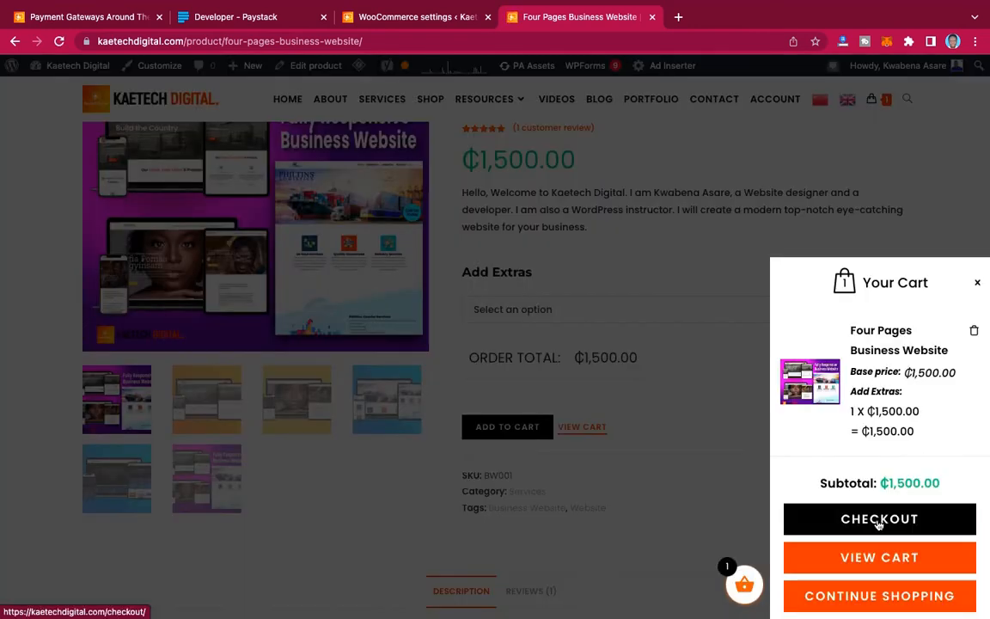
left_click(876, 521)
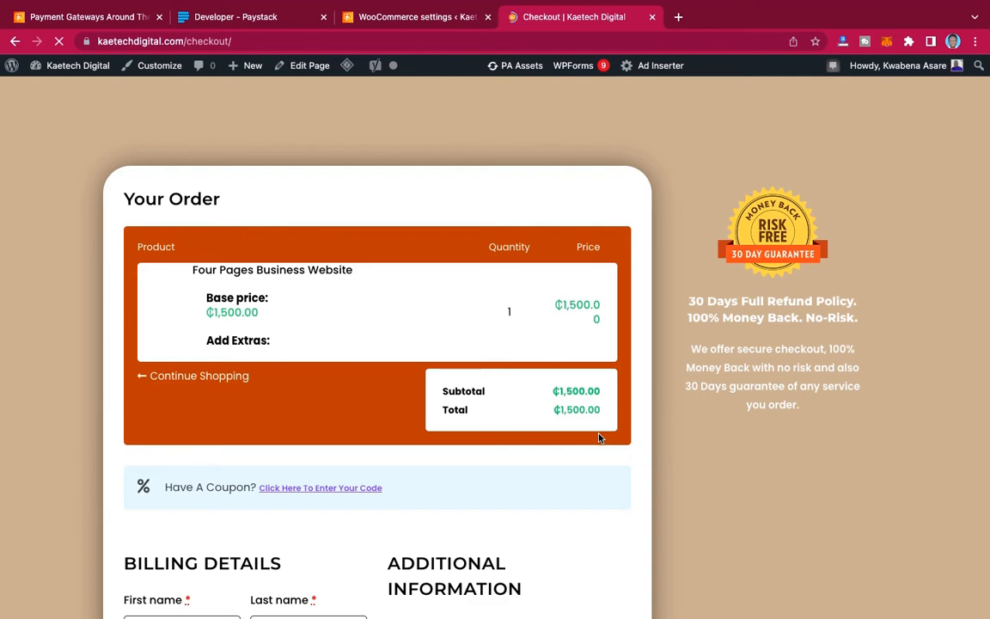
Select Debit/Credit Cards/Mobile Money as the payment method on the checkout page
scroll(599, 438, "down", 5)
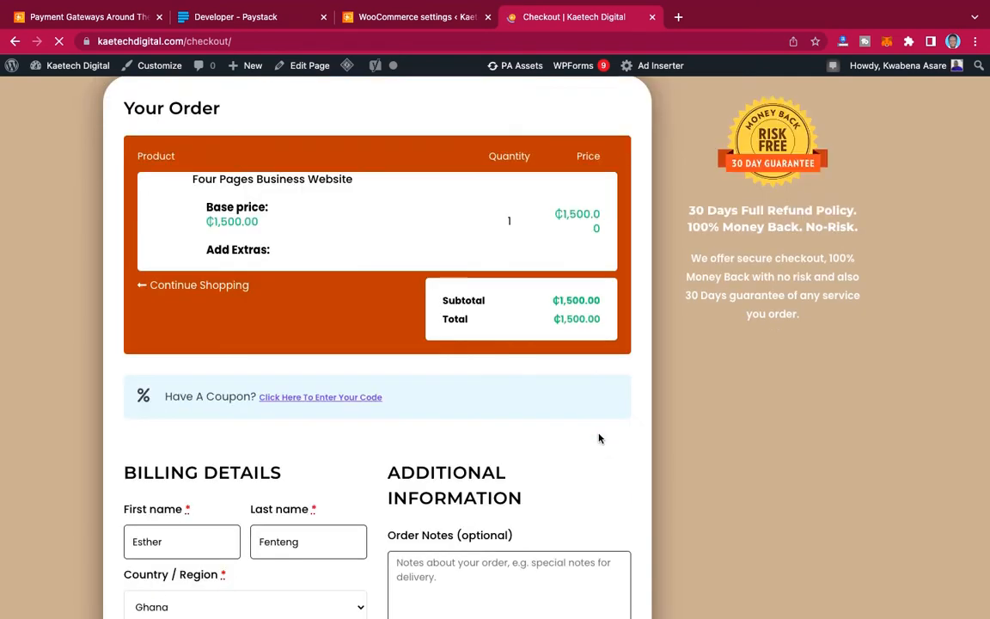
scroll(599, 438, "down", 3)
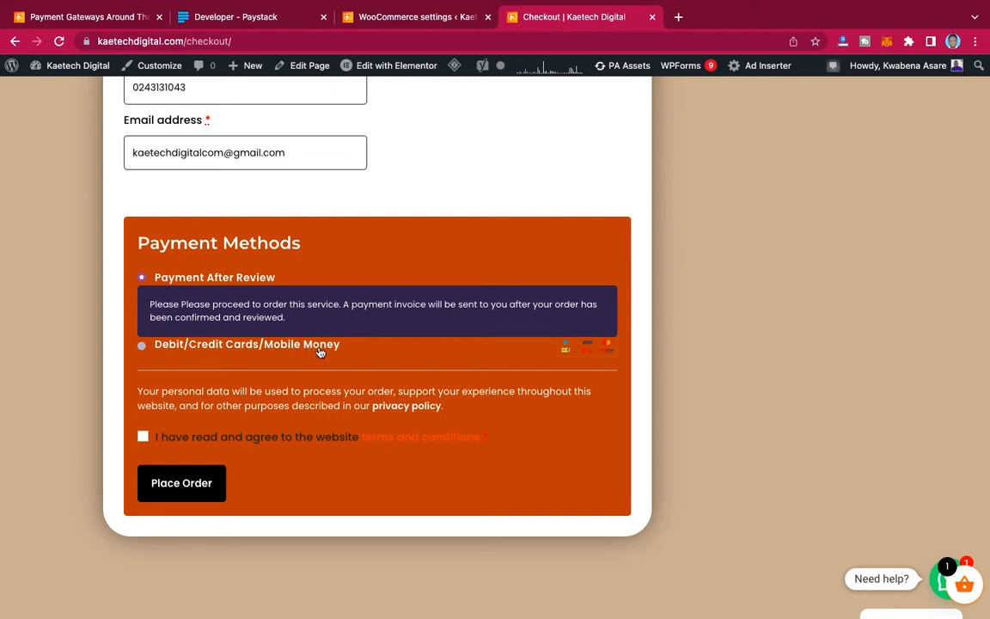
left_click(352, 17)
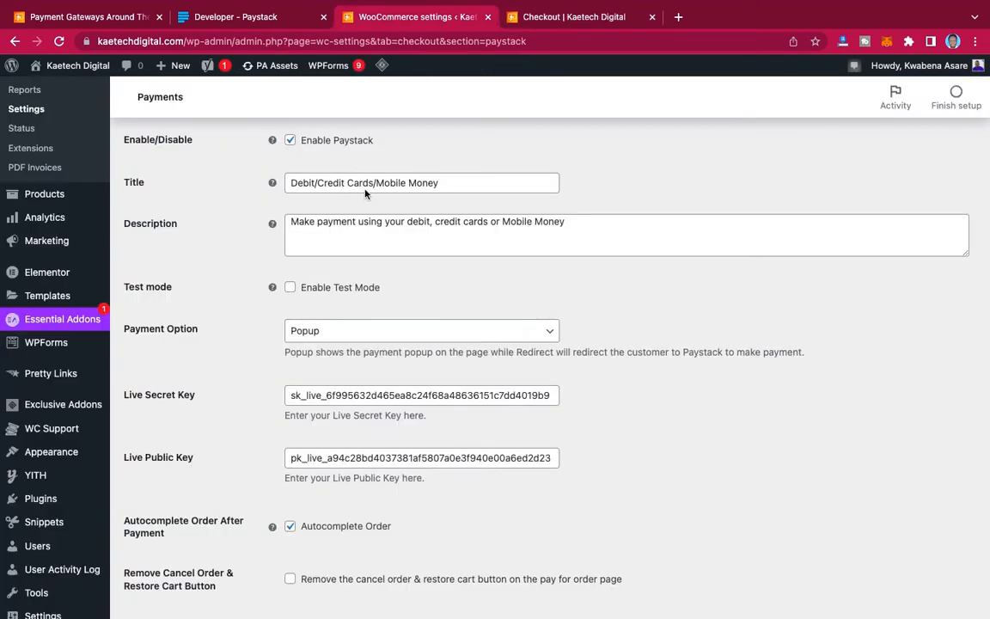
left_click(567, 17)
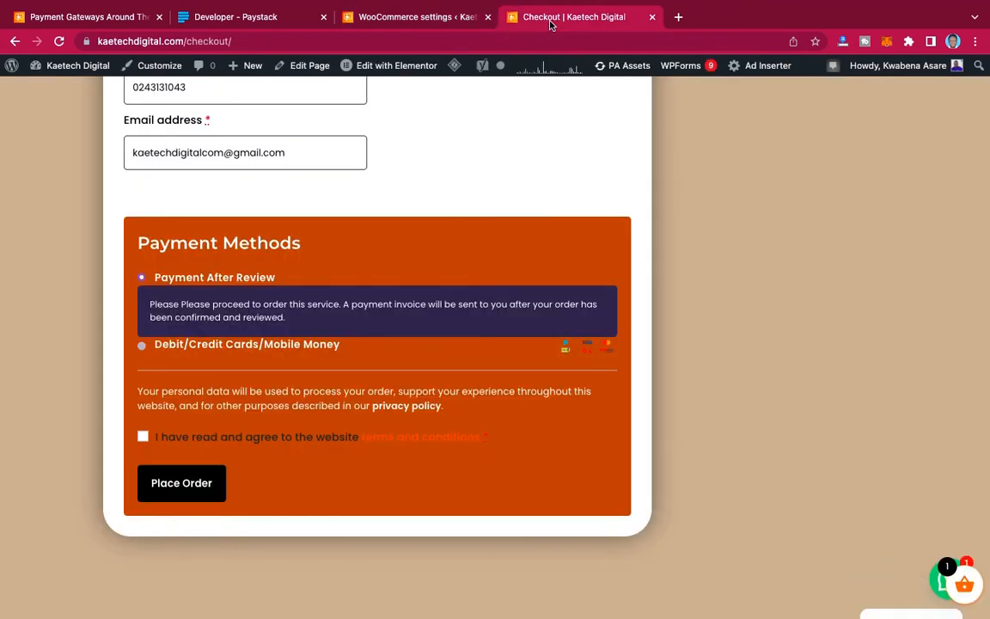
left_click(142, 347)
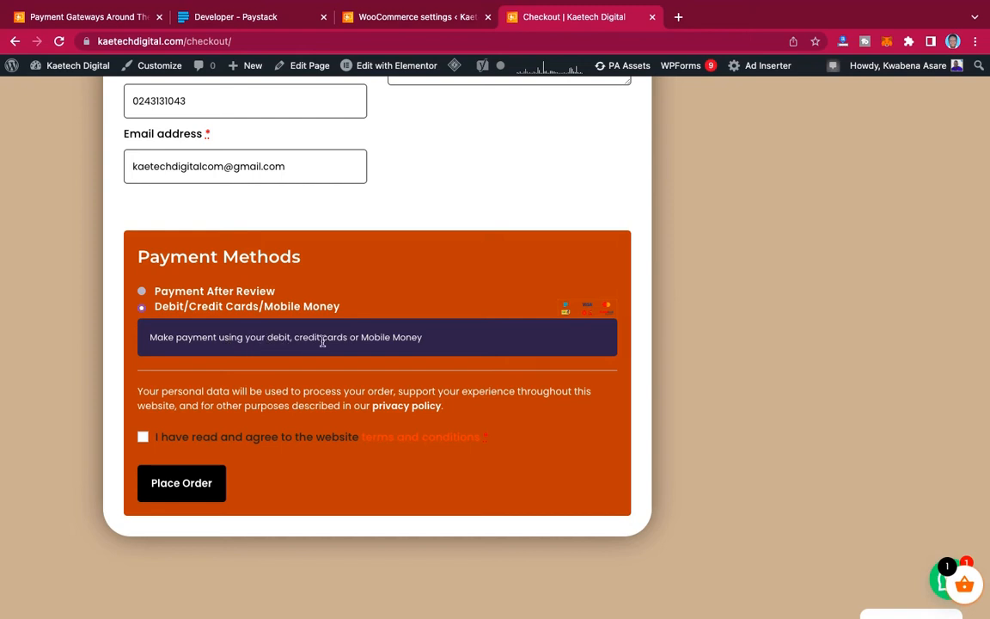
Compare the WooCommerce Paystack live public key with the one in Paystack's API Keys & Webhooks
left_click(405, 16)
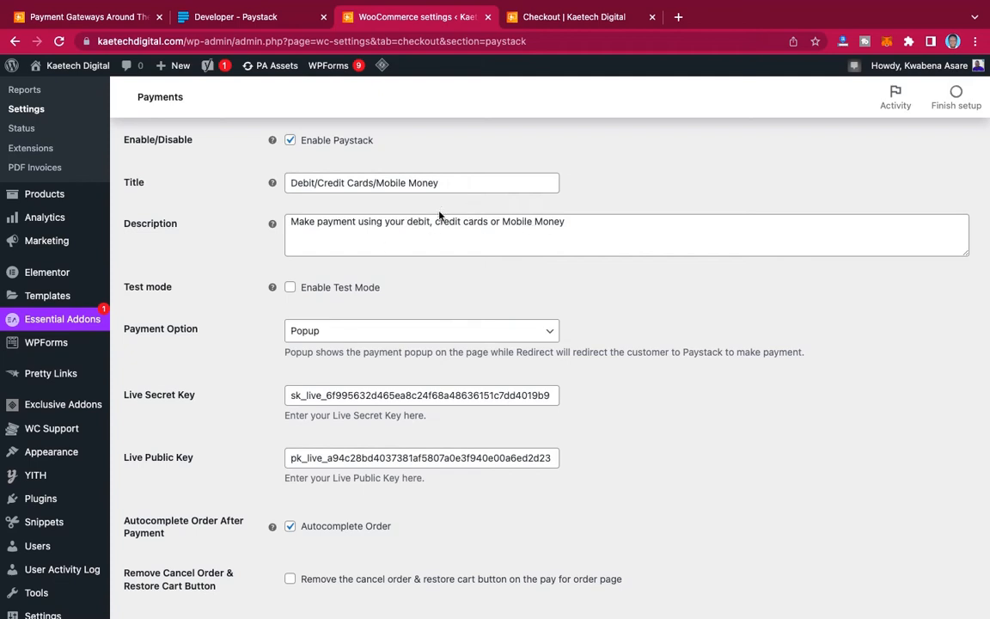
scroll(392, 245, "down", 2)
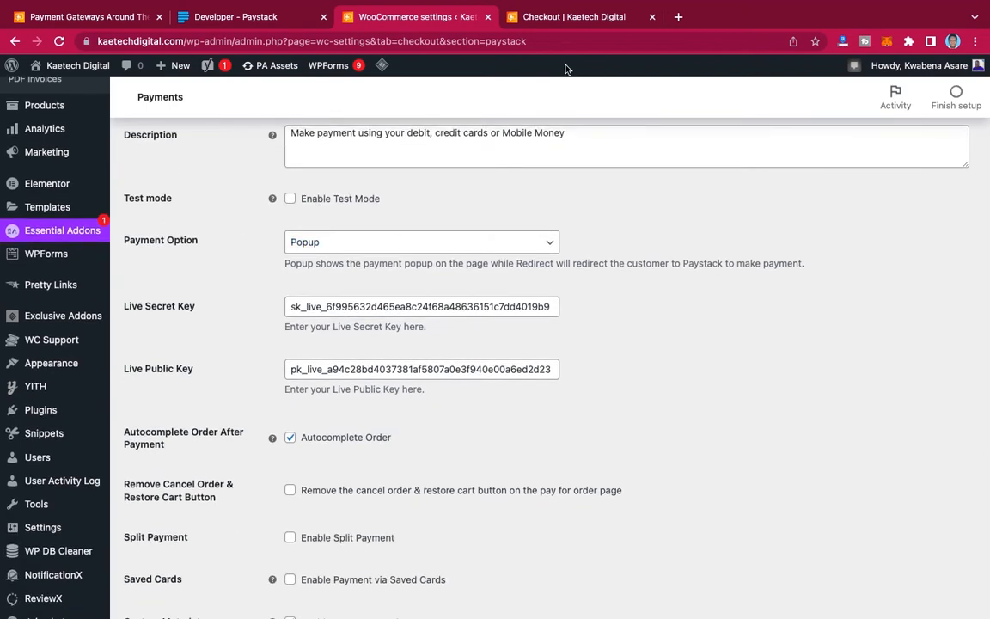
left_click(253, 15)
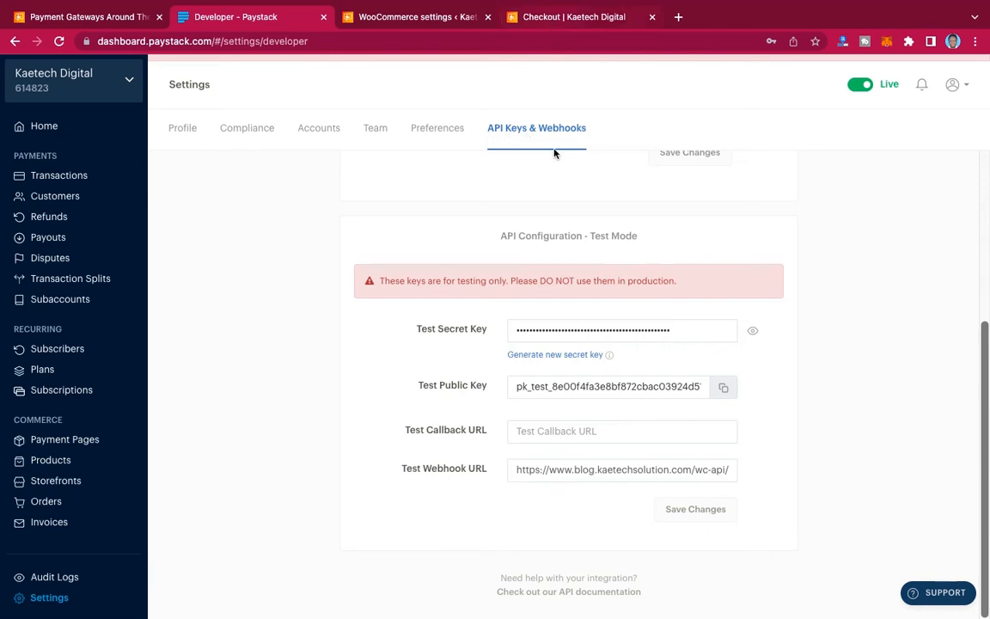
left_click(564, 16)
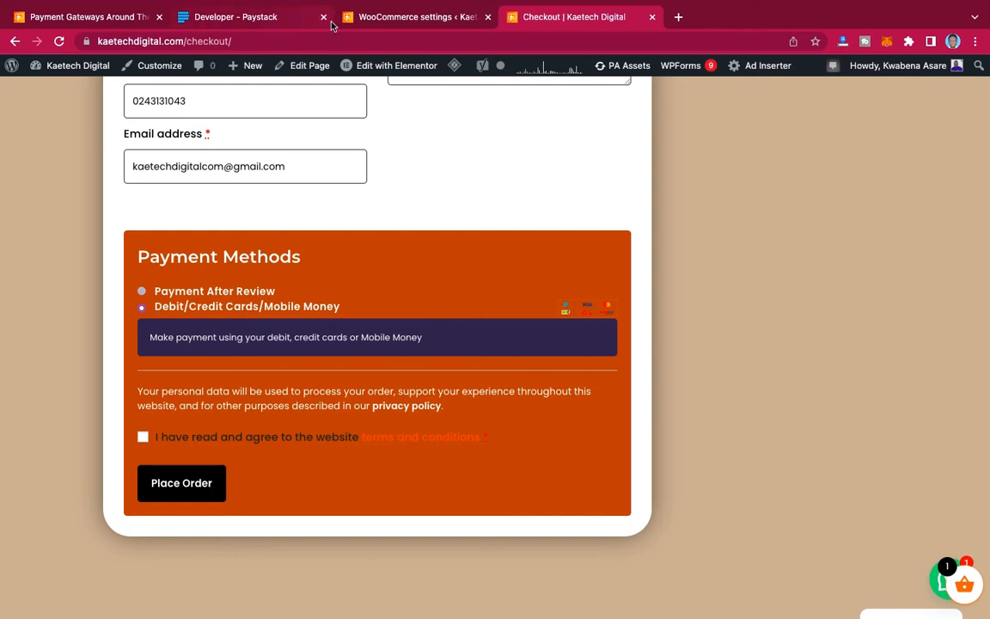
left_click(392, 17)
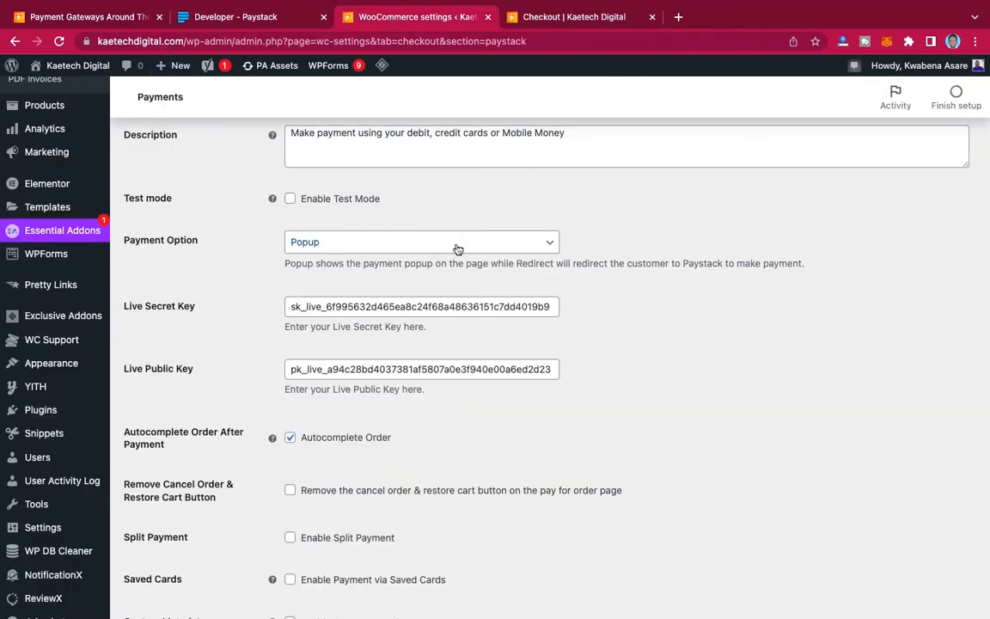
scroll(469, 328, "up", 5)
scroll(468, 328, "down", 3)
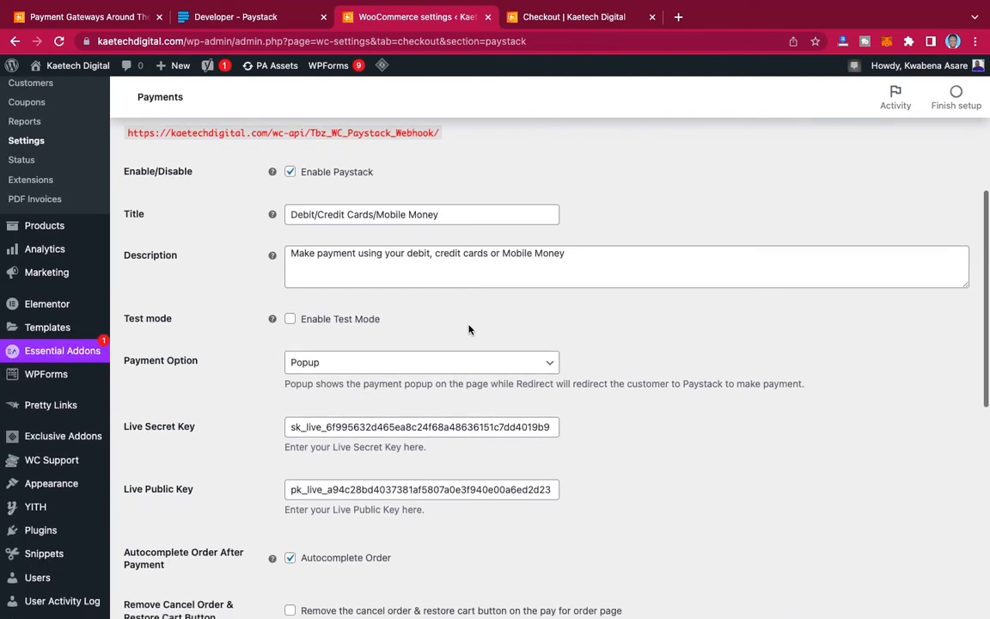
scroll(529, 342, "down", 3)
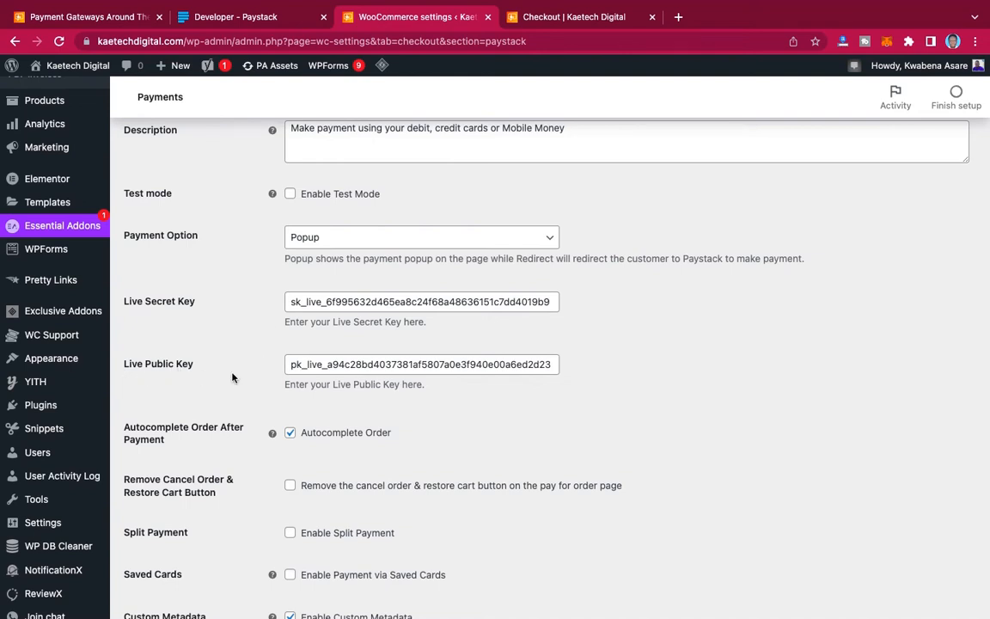
left_click(589, 19)
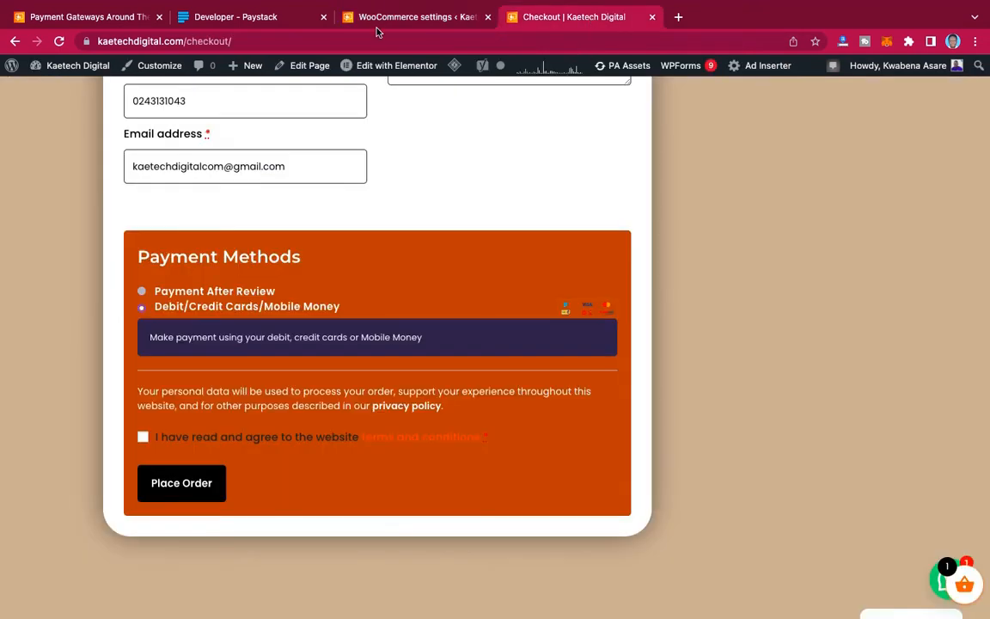
left_click(229, 24)
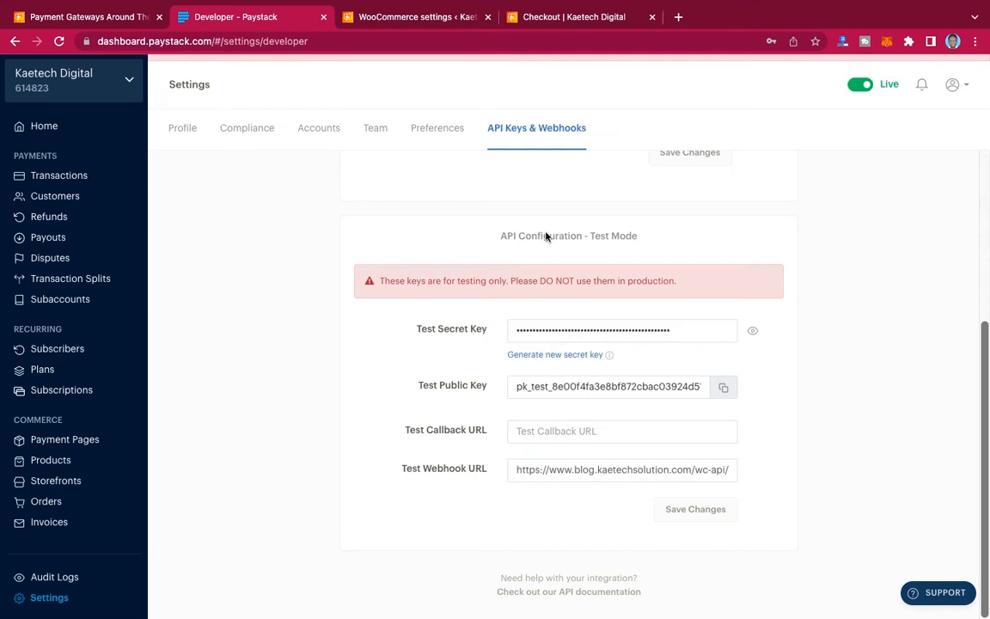
left_click(588, 18)
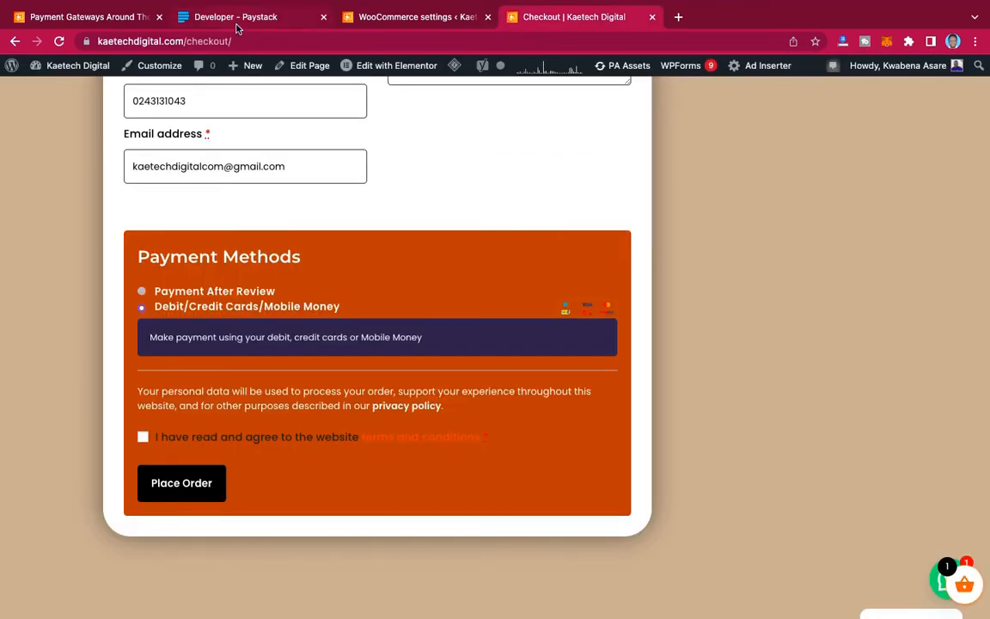
left_click(384, 22)
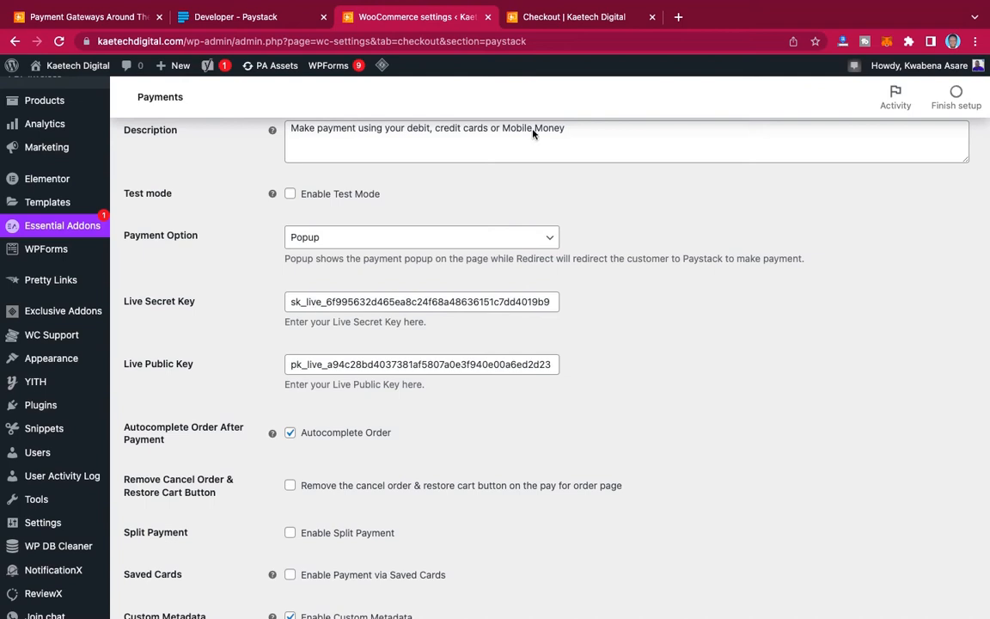
left_click(276, 22)
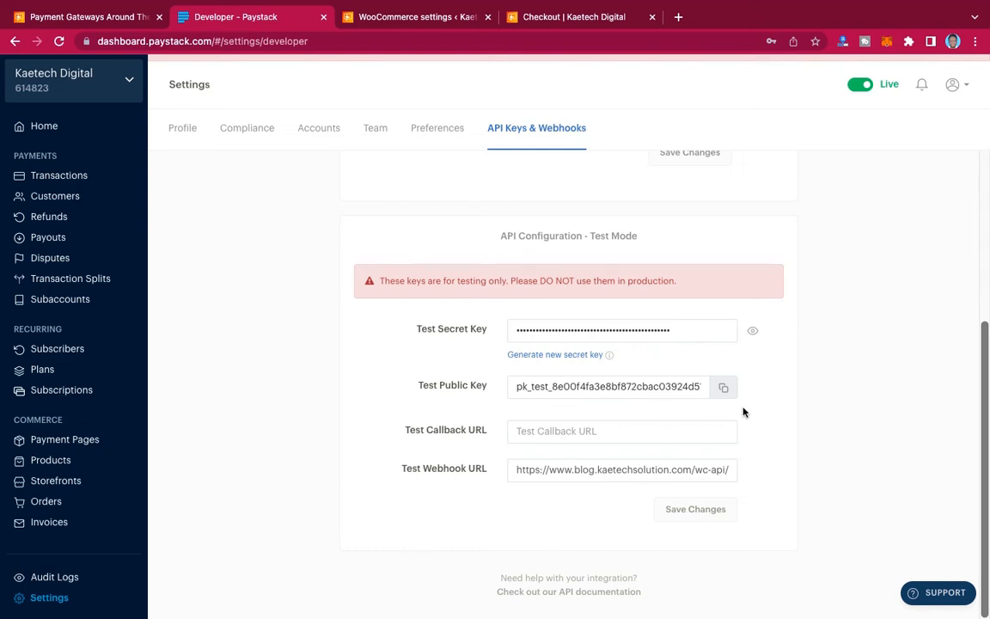
scroll(659, 321, "up", 5)
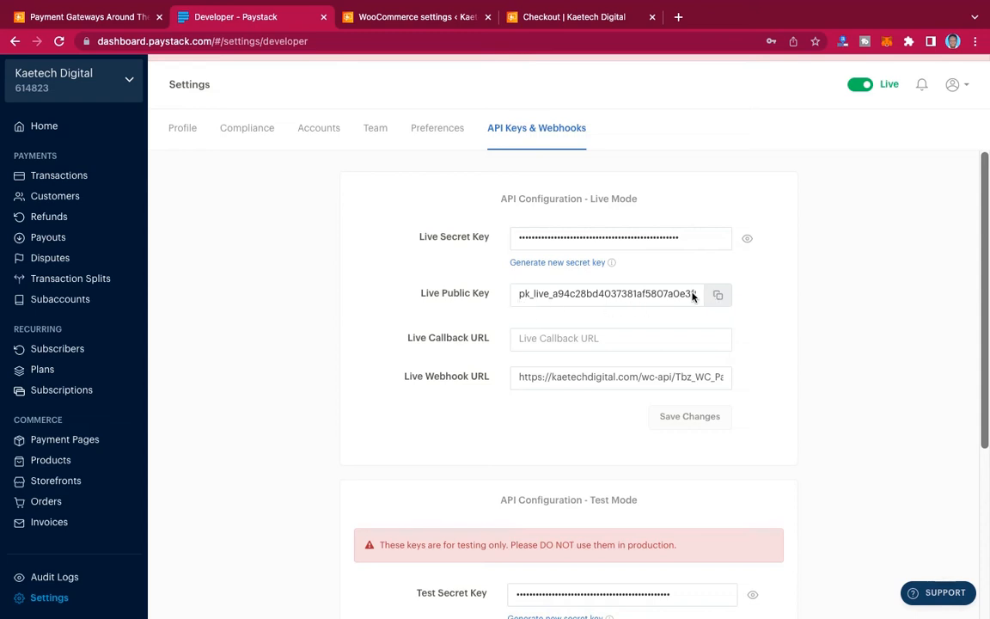
left_click(447, 21)
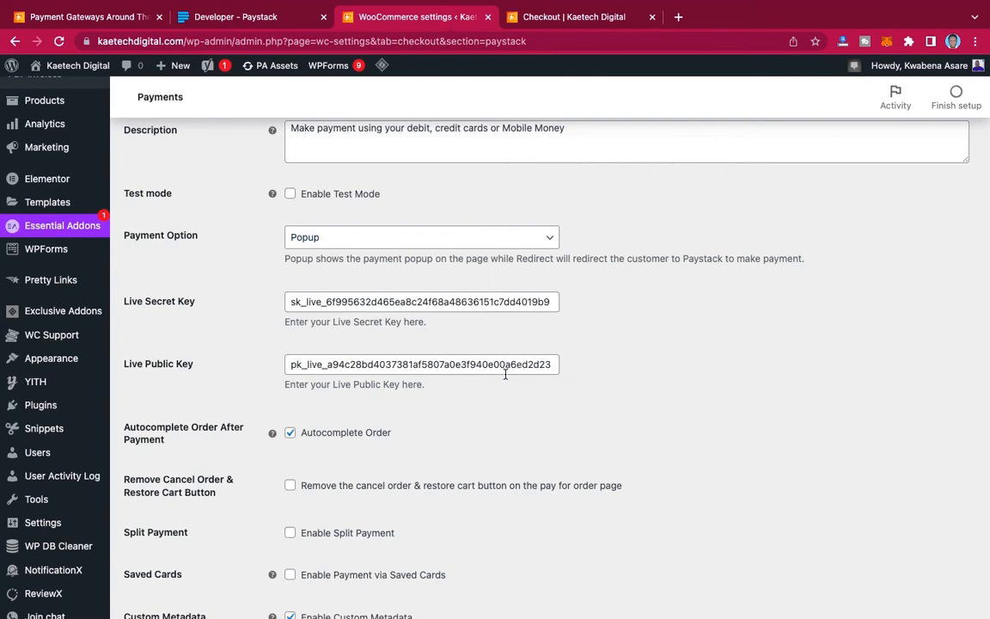
scroll(506, 375, "down", 5)
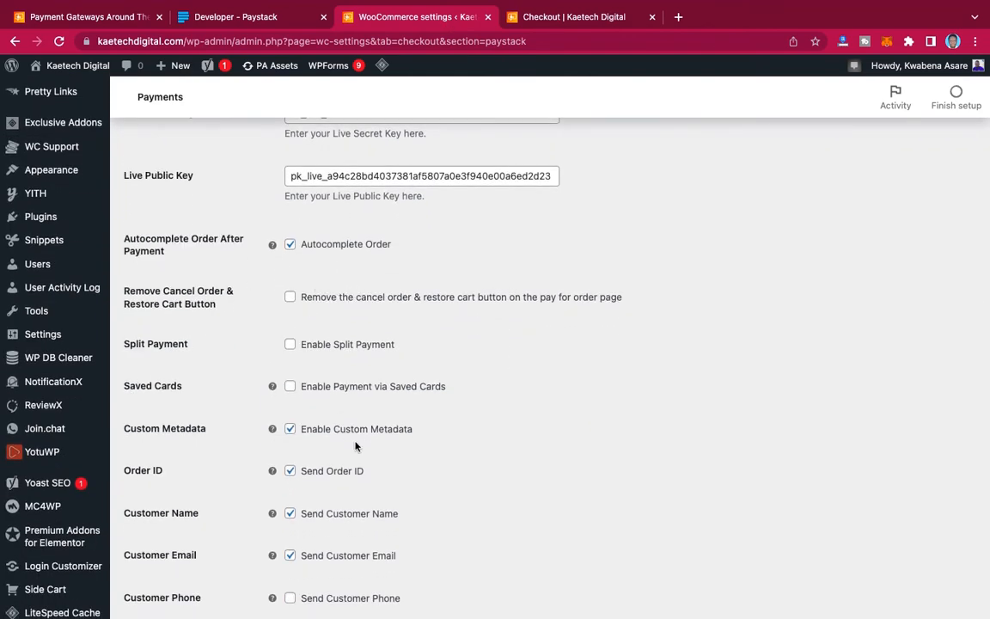
scroll(355, 446, "up", 10)
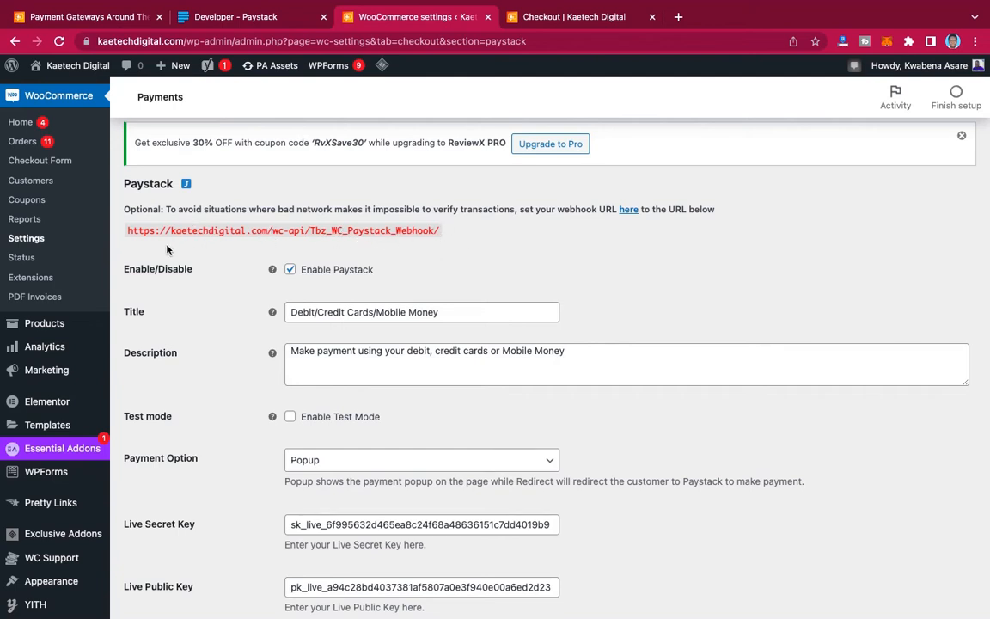
left_click(573, 19)
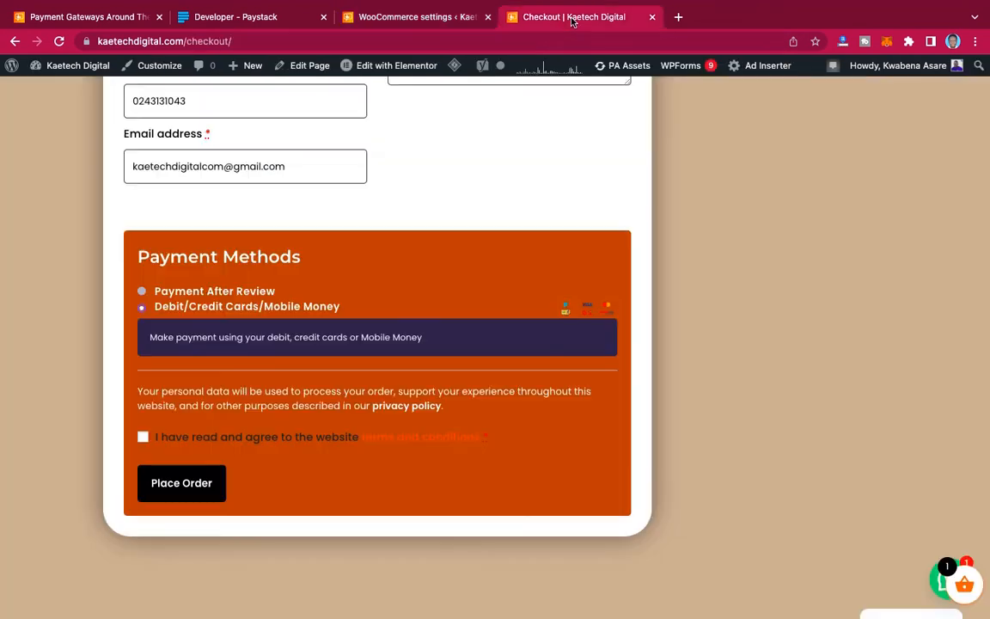
left_click(245, 16)
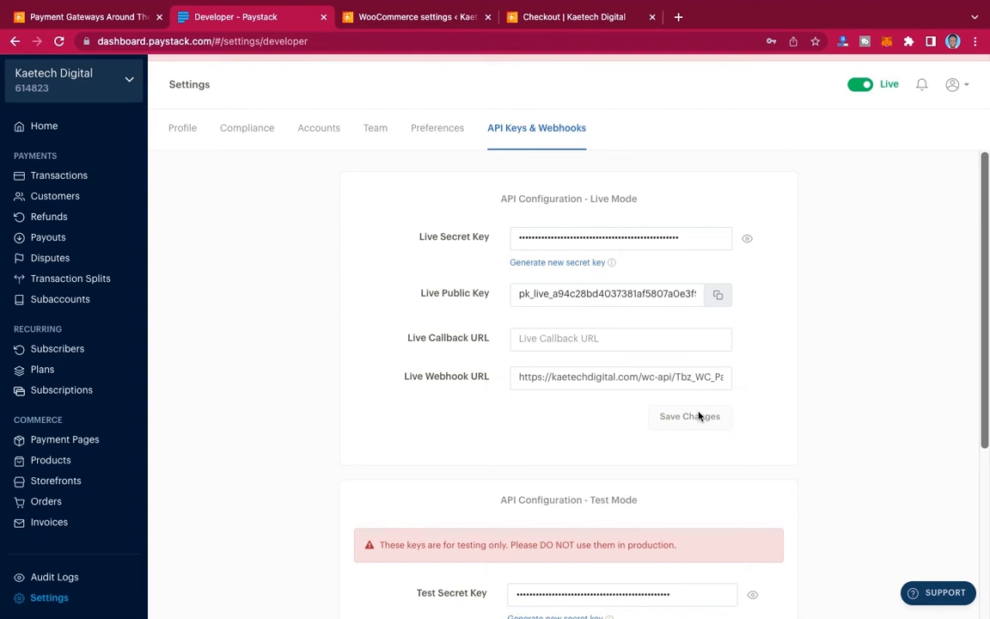
scroll(615, 323, "down", 1)
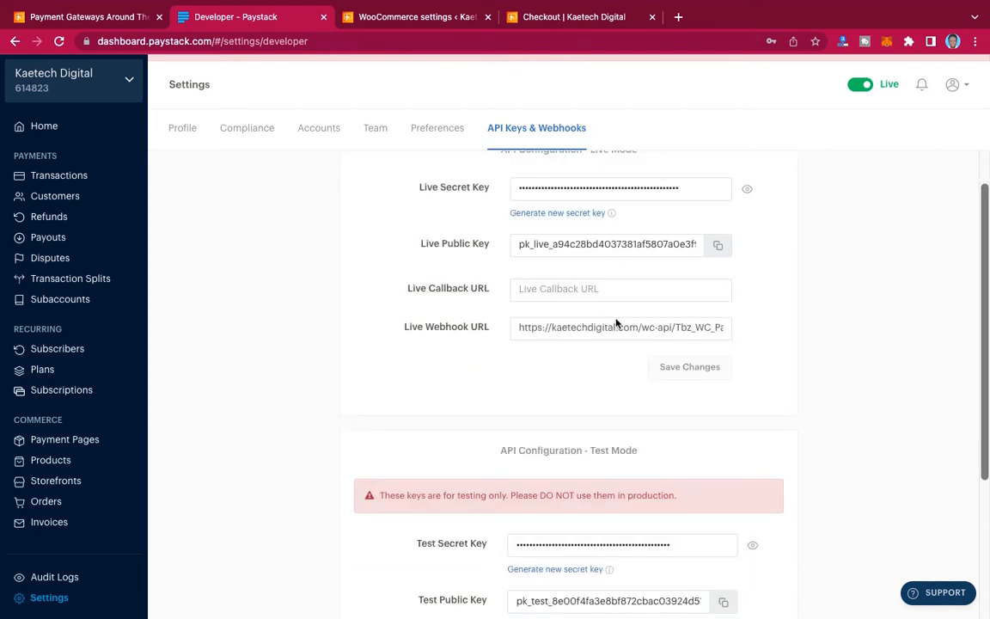
scroll(615, 323, "down", 4)
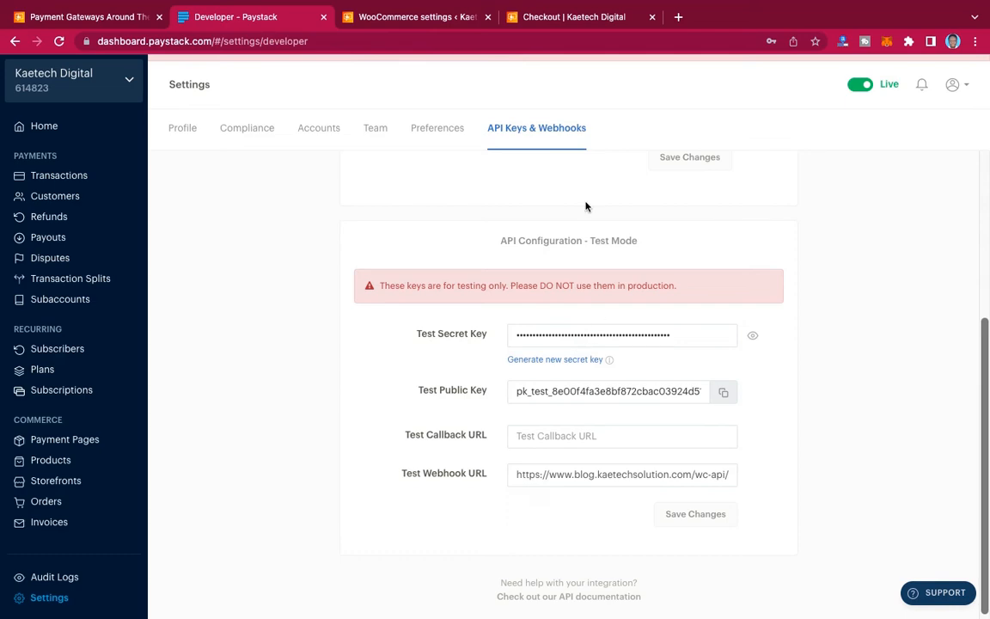
left_click(433, 18)
scroll(526, 331, "down", 5)
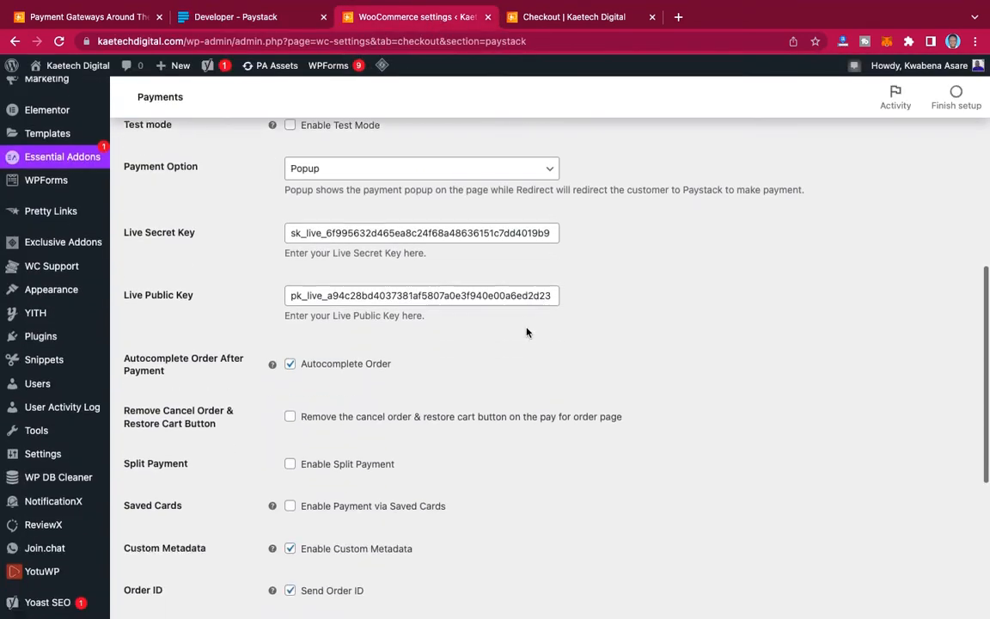
scroll(526, 332, "down", 4)
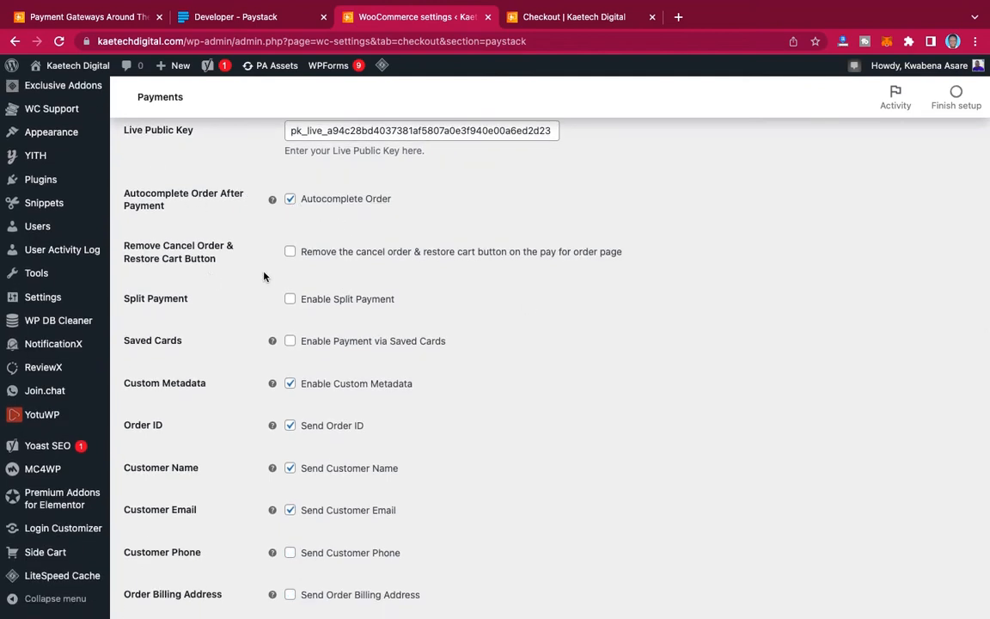
scroll(266, 274, "down", 2)
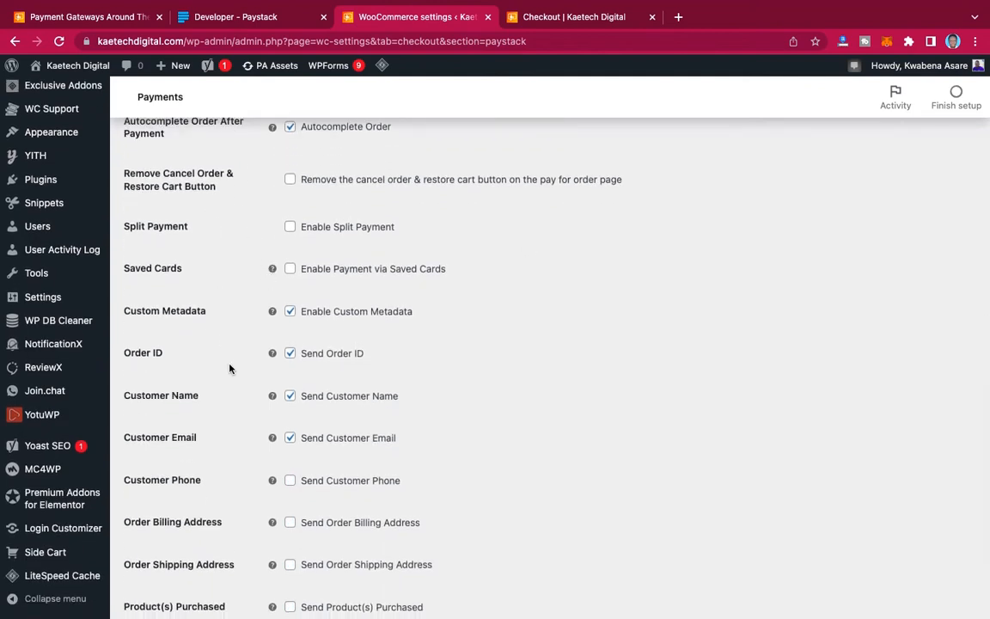
scroll(230, 369, "down", 3)
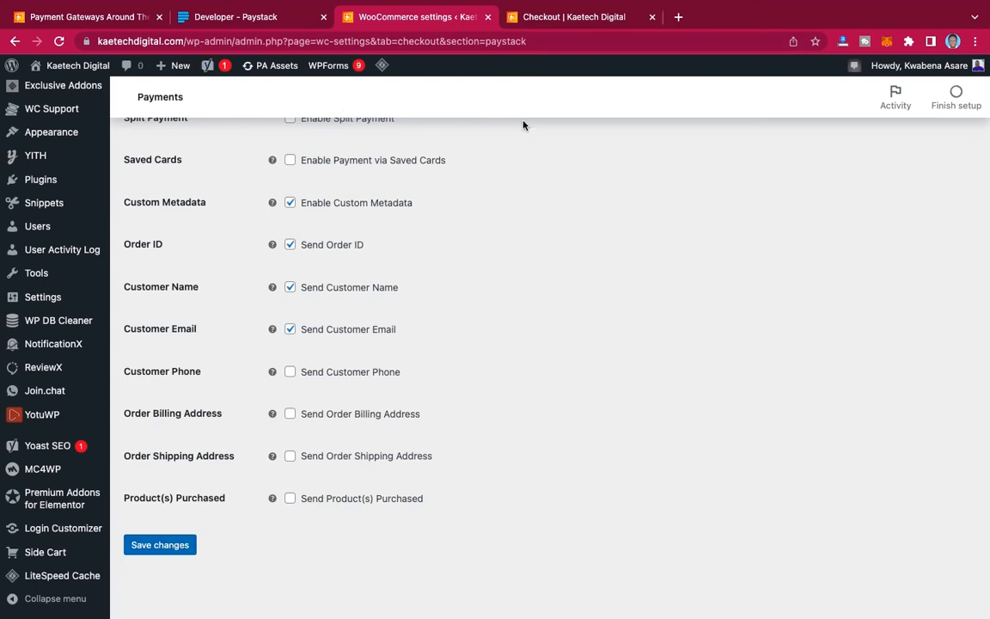
scroll(523, 123, "up", 15)
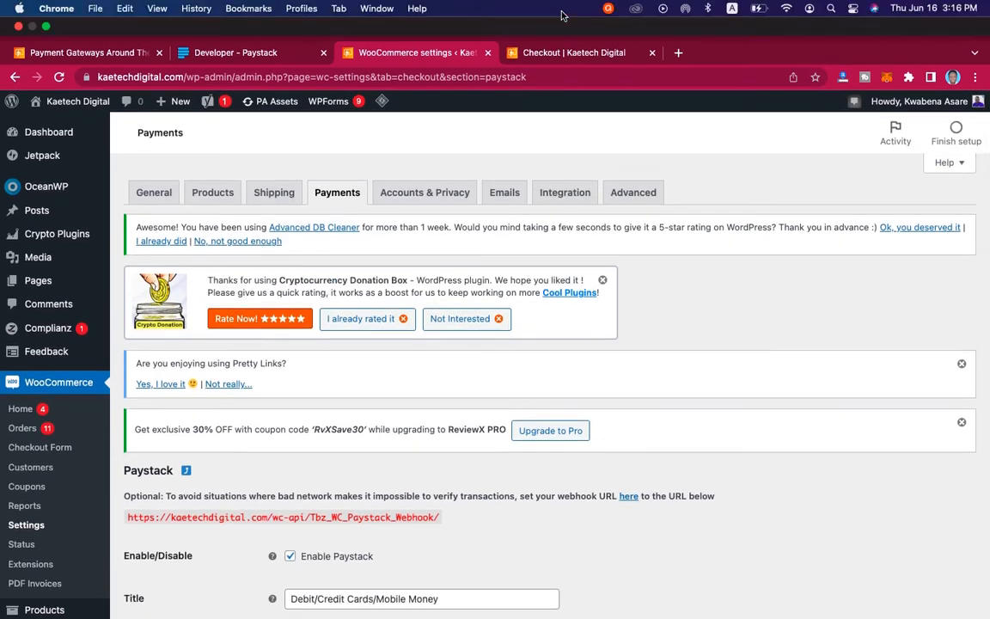
Recheck the checkout payment methods, then review Paystack's Live Mode keys and webhook URL
left_click(555, 54)
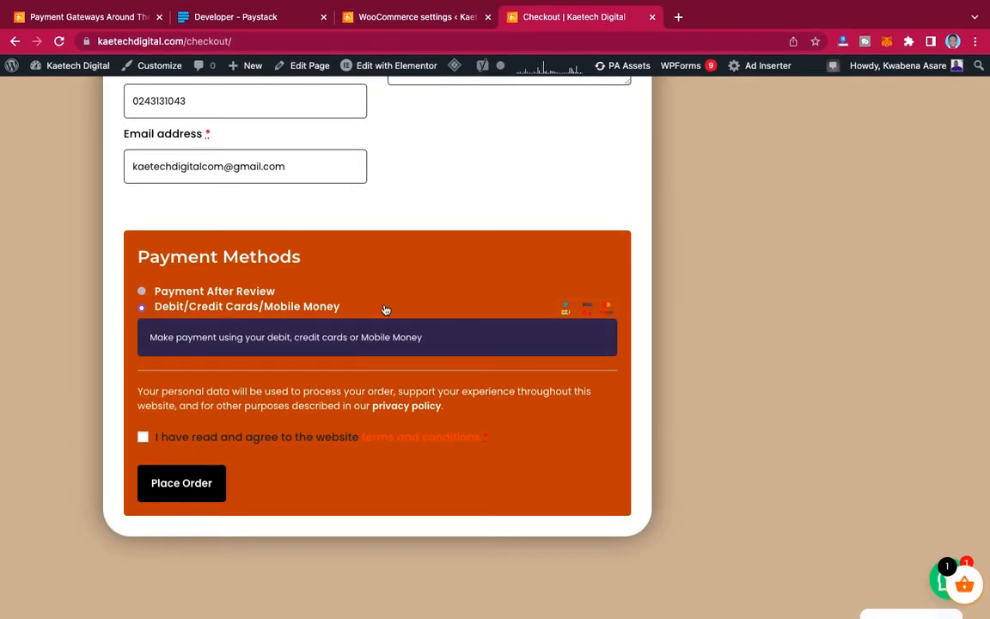
scroll(384, 310, "up", 1)
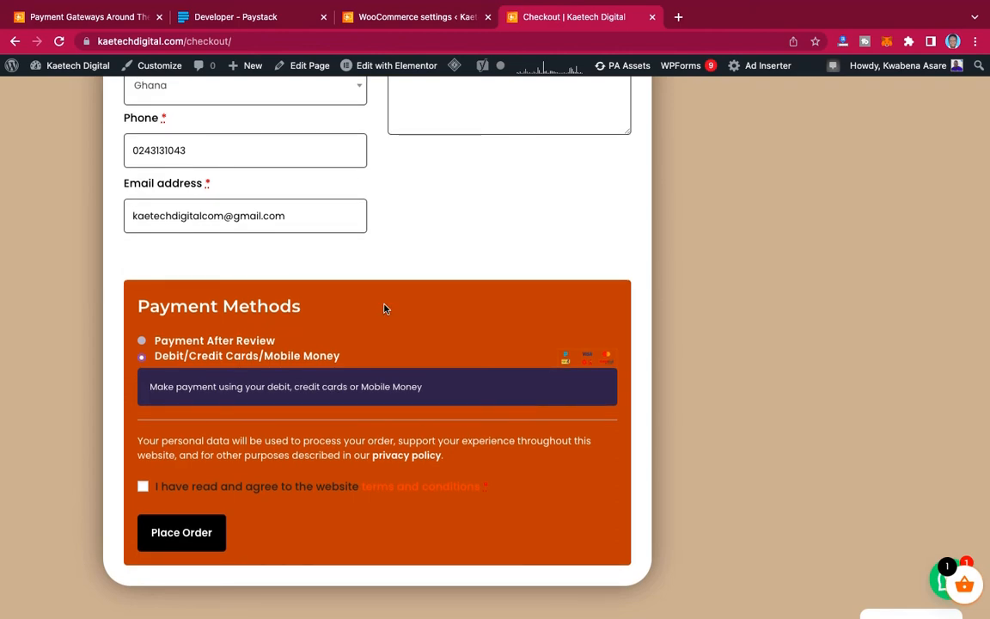
scroll(384, 310, "up", 10)
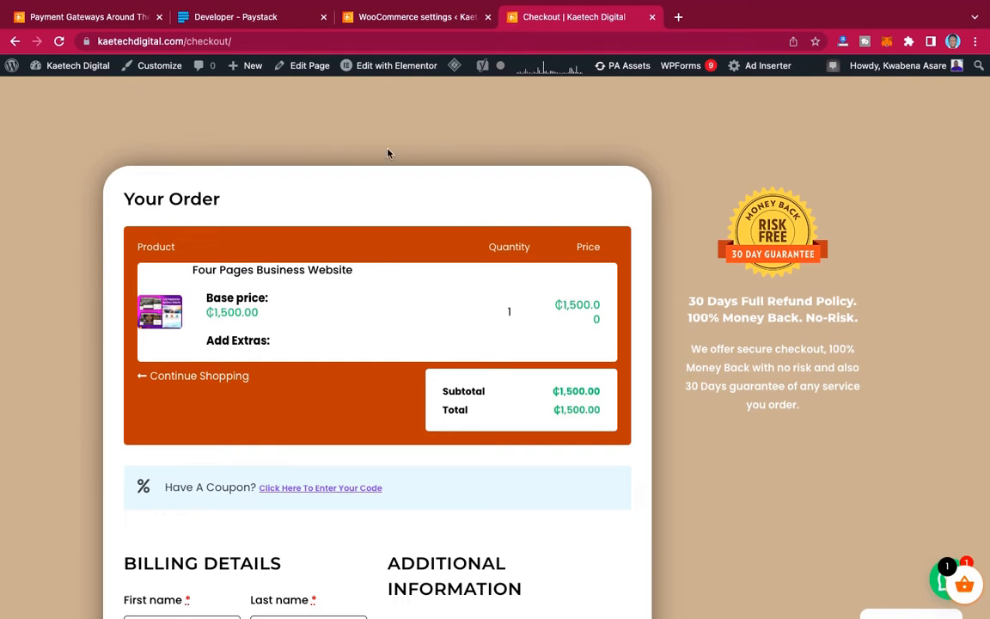
left_click(196, 13)
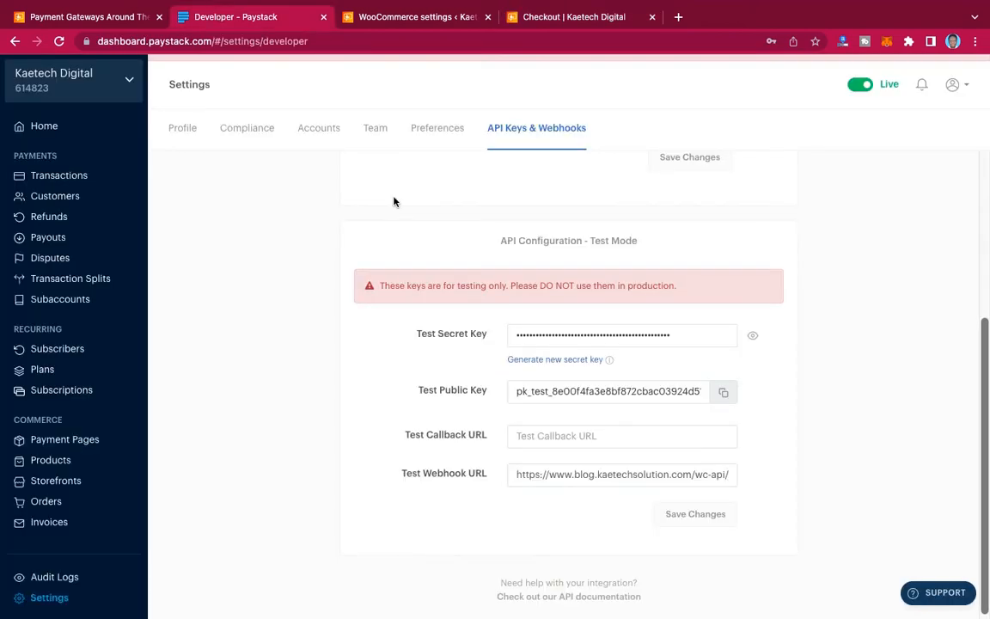
scroll(873, 303, "up", 3)
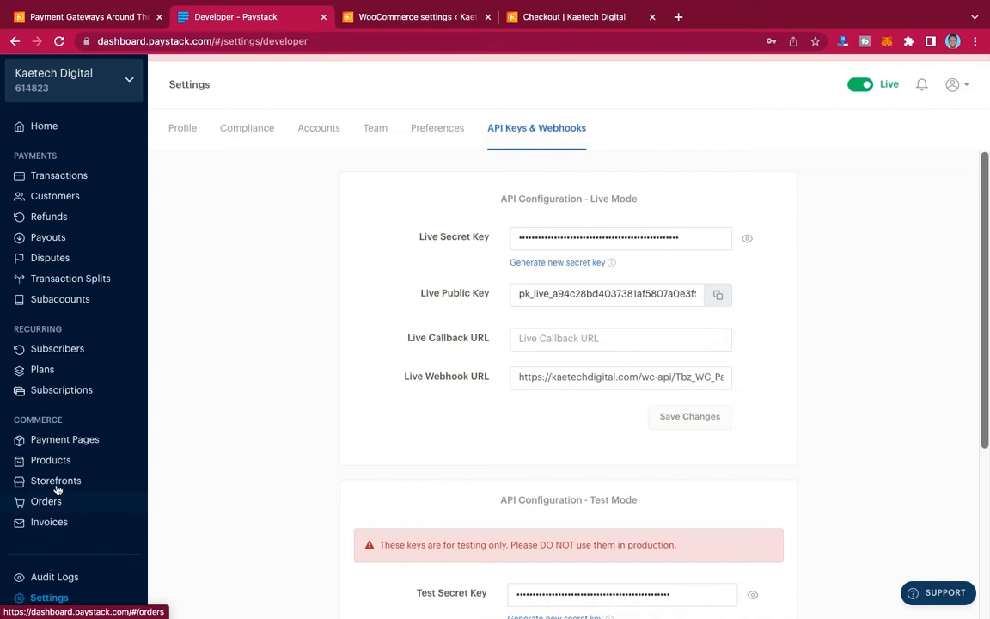
Go to Payment Pages and start a new payment page
left_click(62, 440)
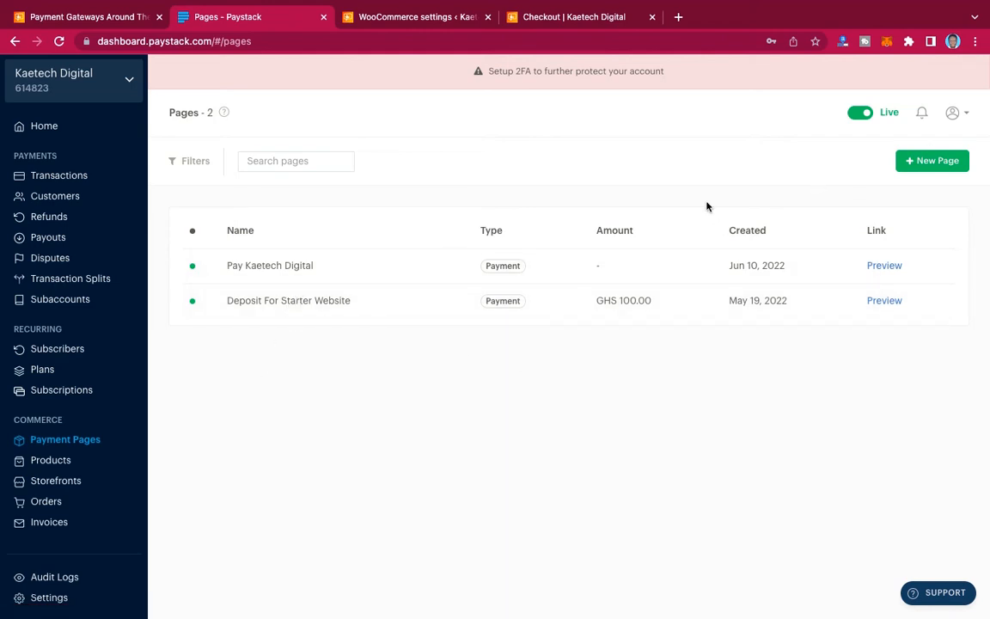
left_click(936, 163)
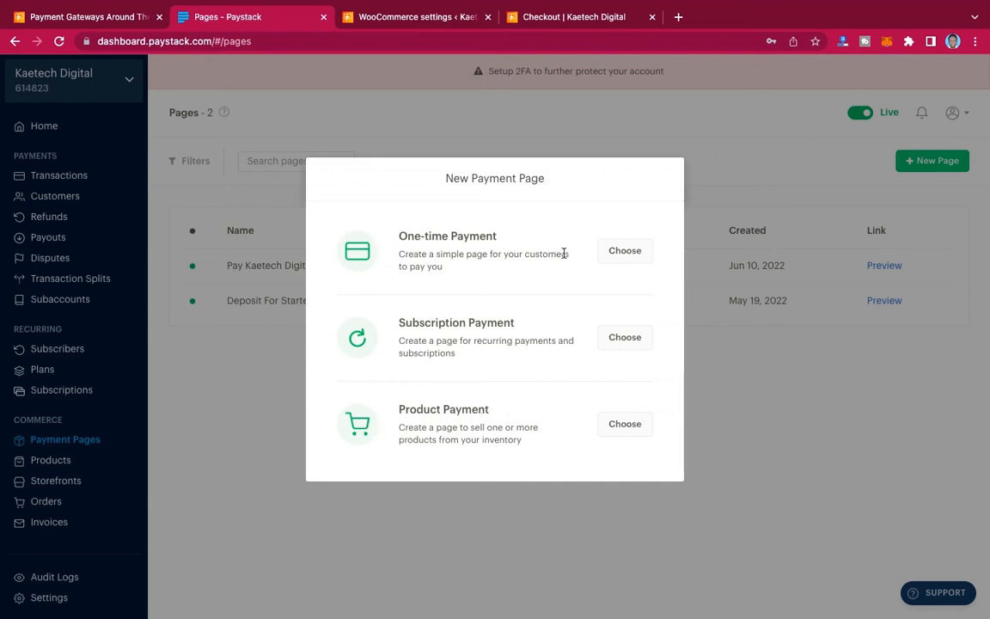
Make a one-time payment page named 'Web Design', described 'Web design payment for Kaetech Digital'
left_click(625, 252)
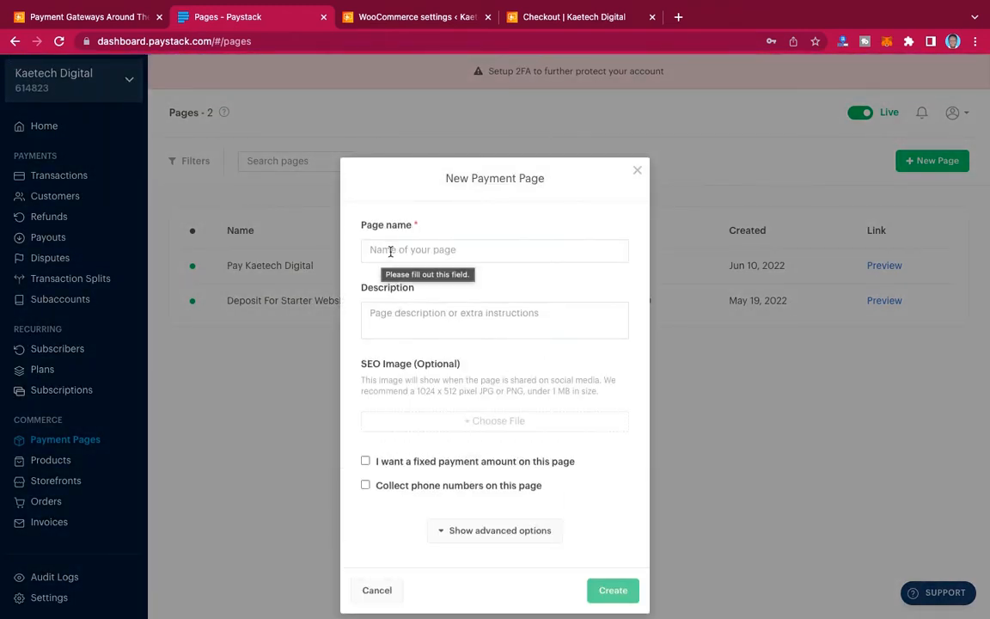
left_click(426, 250)
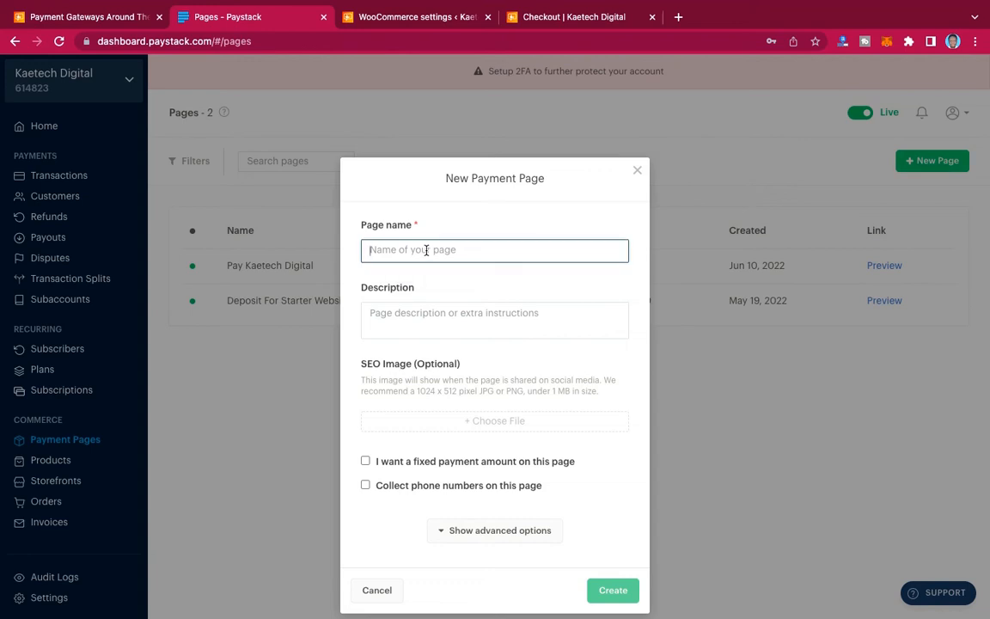
type("Web D")
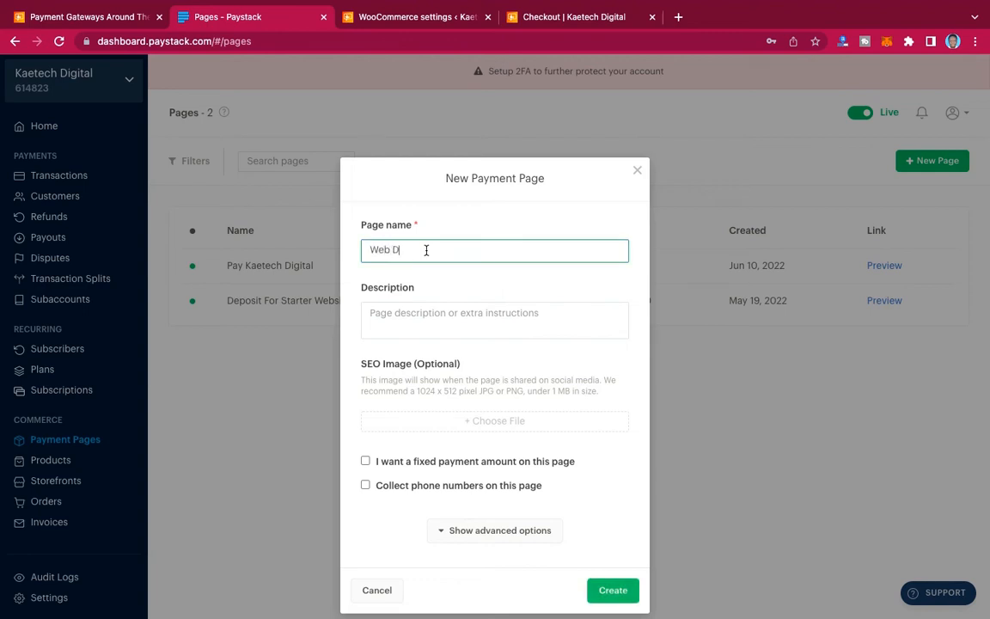
type("esign")
left_click(388, 316)
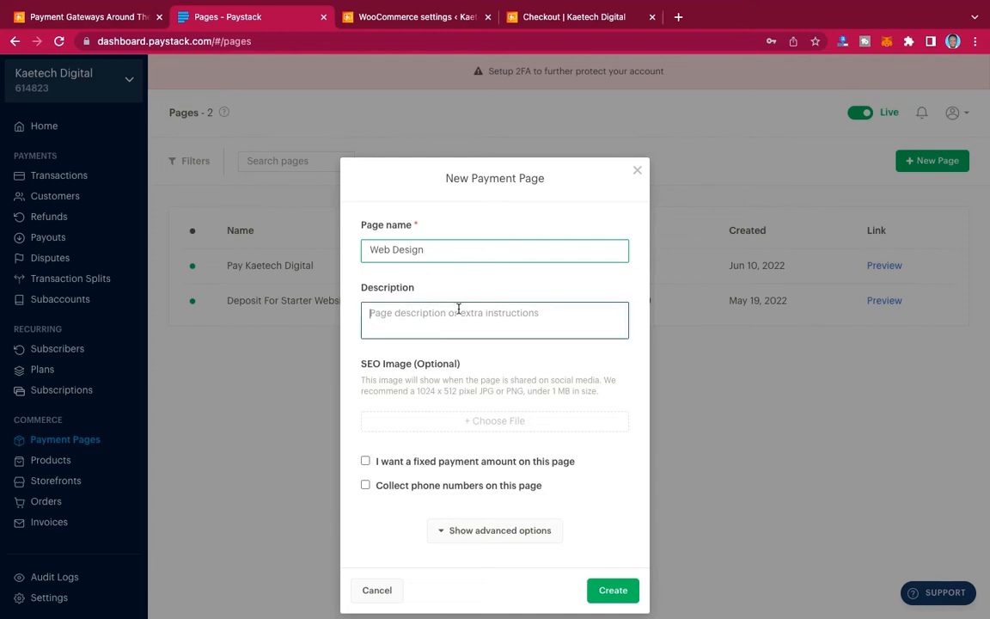
type("Web d")
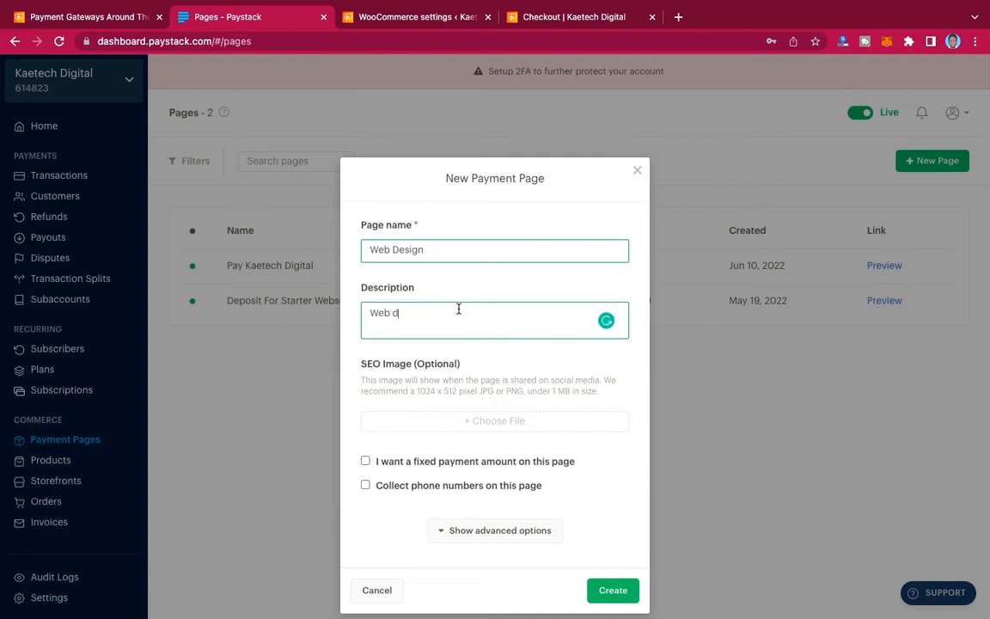
type("esign payment for Kaete")
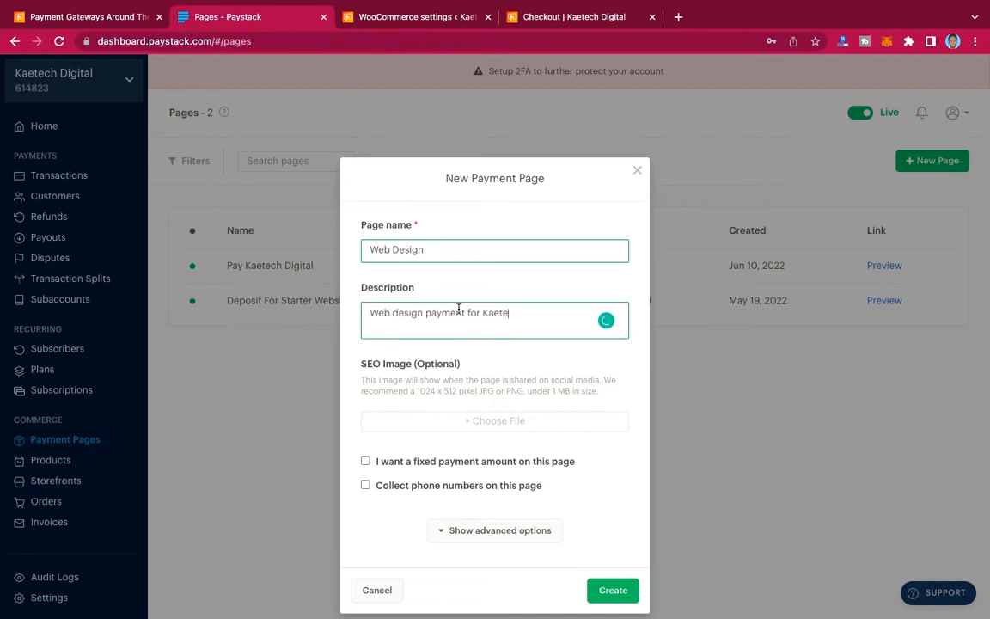
type("ch Digital")
scroll(481, 382, "down", 1)
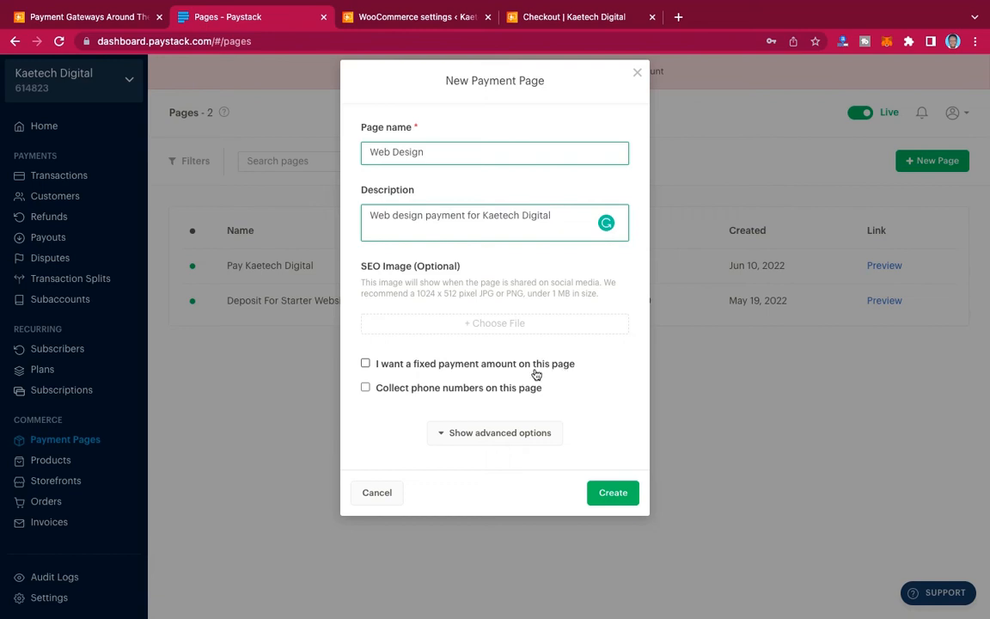
Require a fixed payment amount of 1,000 on the page
left_click(365, 364)
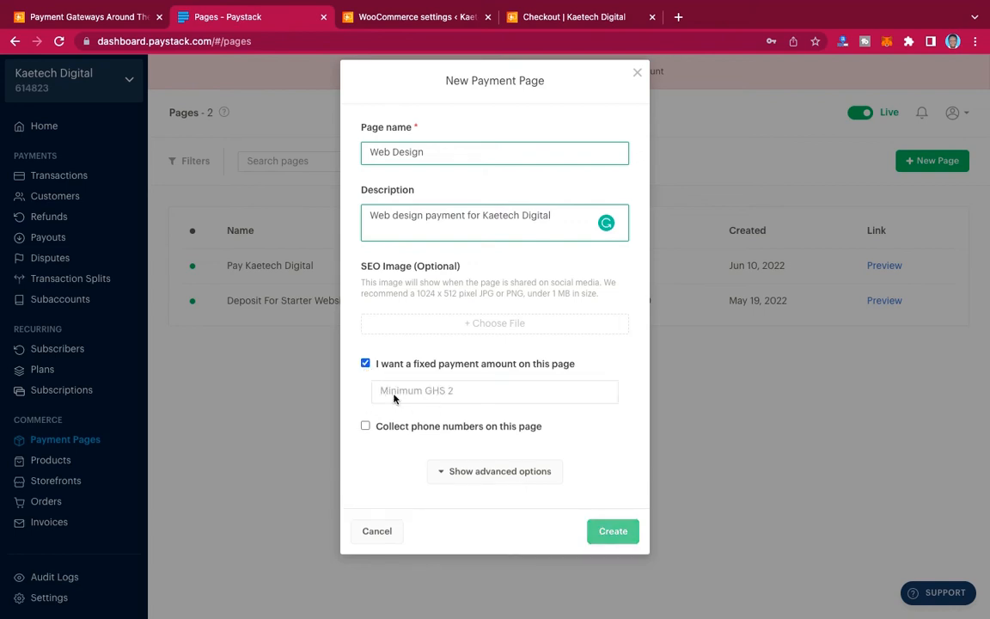
left_click(446, 391)
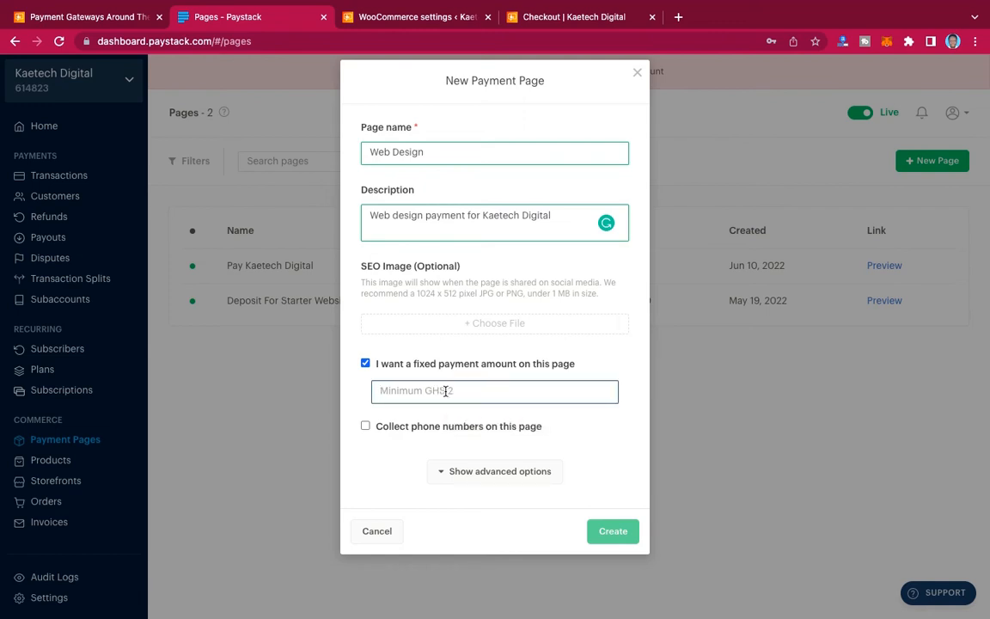
type("100000")
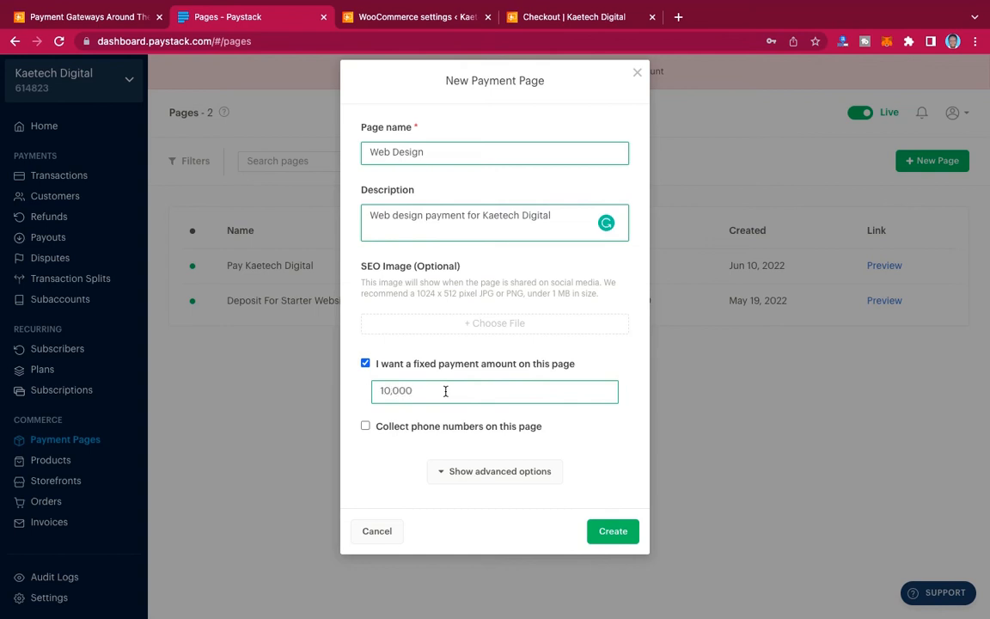
key("BackSpace")
scroll(553, 432, "down", 1)
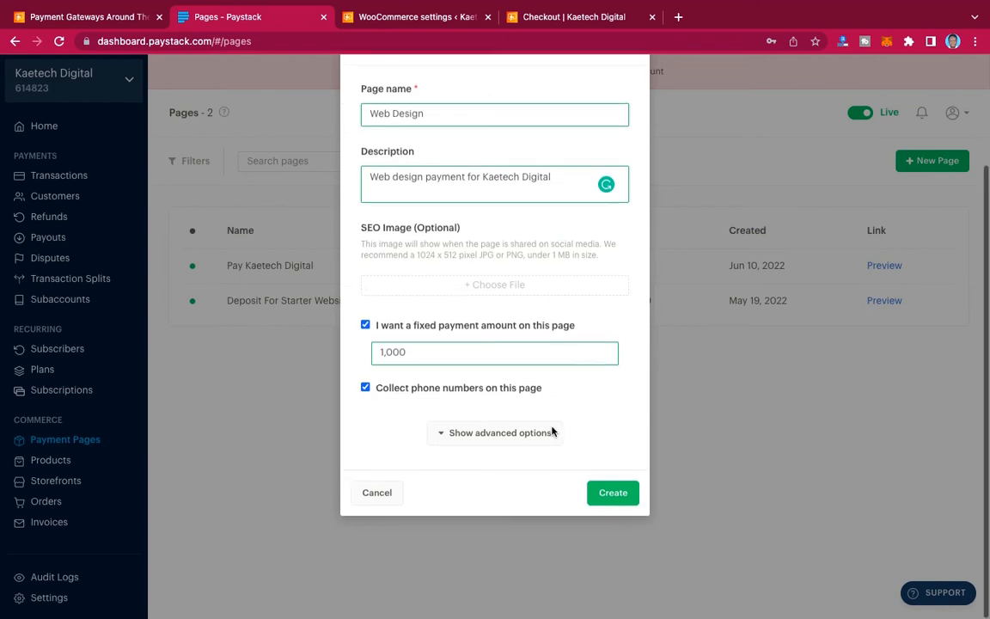
Set the page's custom link to kaetech-webdesign under advanced options
left_click(442, 434)
scroll(568, 397, "down", 5)
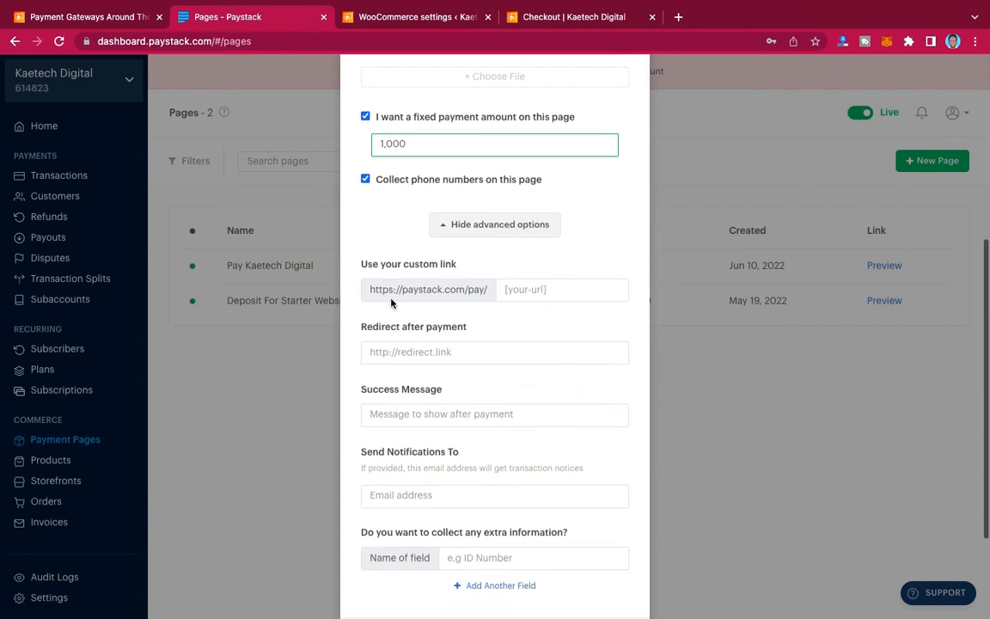
left_click(524, 290)
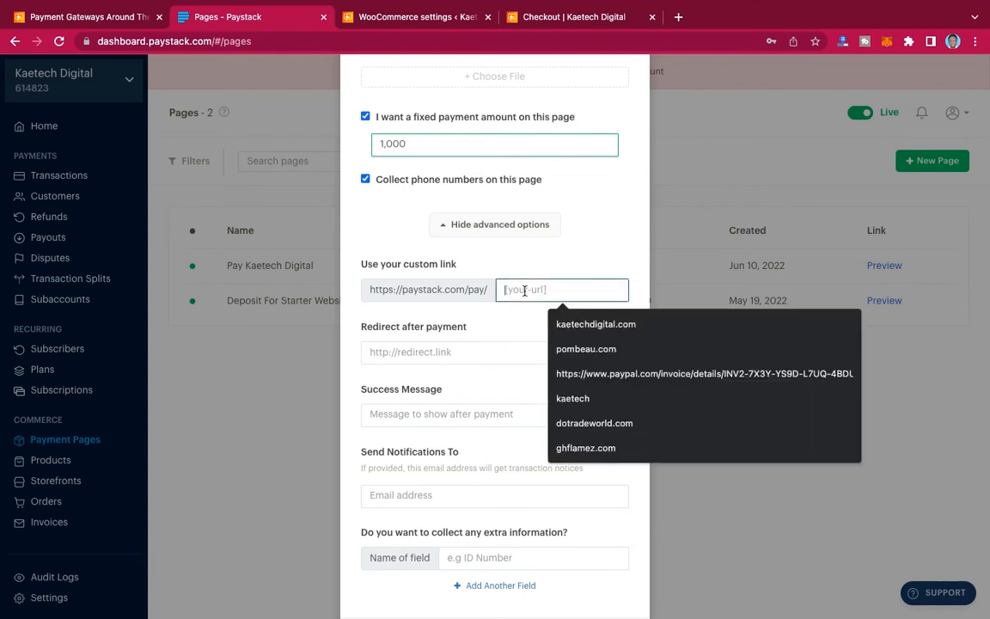
type("web")
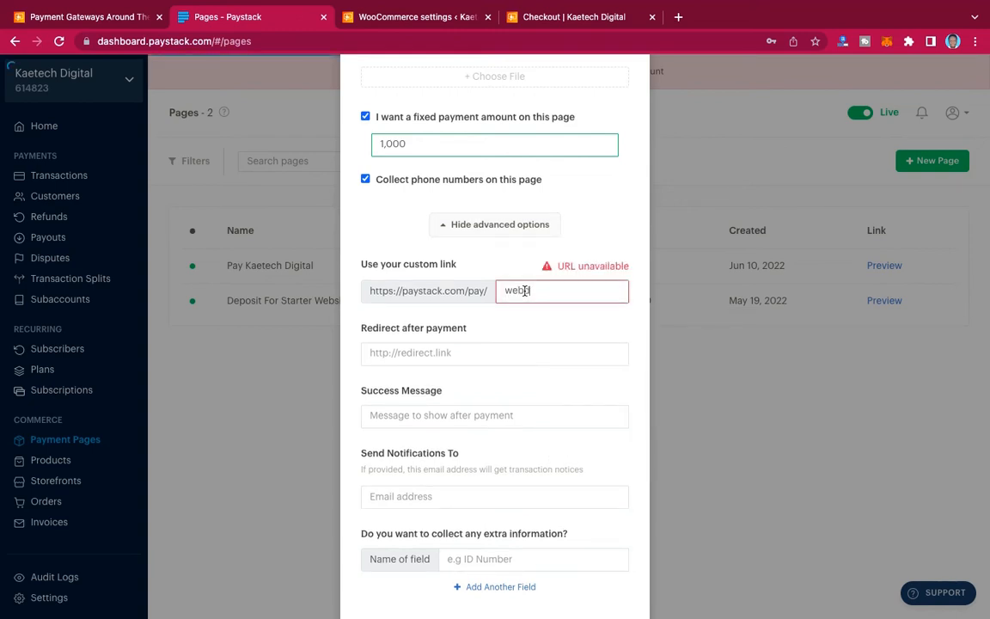
type("design")
key("Home")
type("kaetech-")
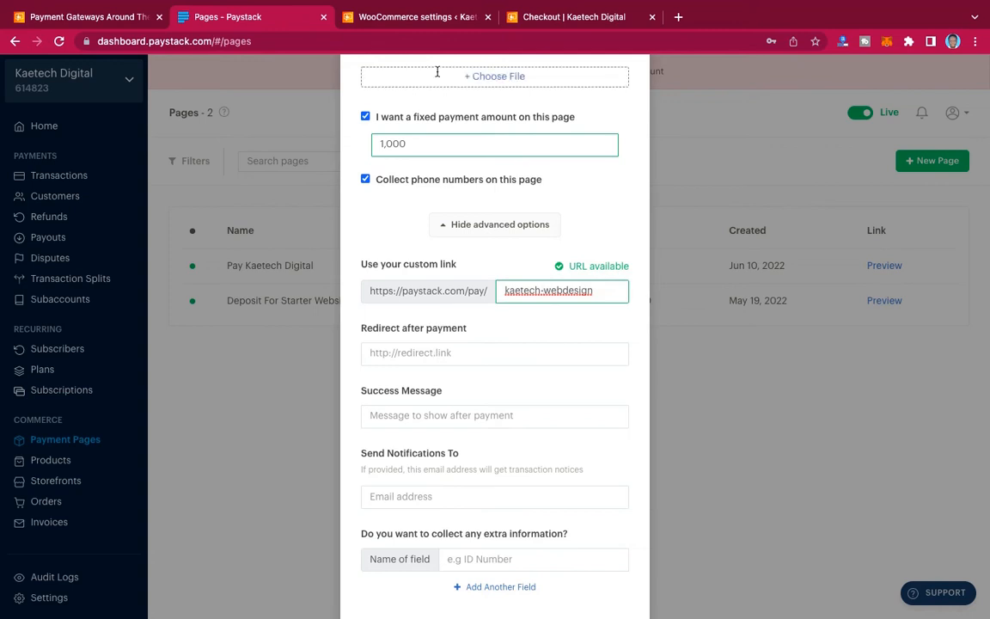
Copy the Thank You Page link from WordPress's All Pages list and return to Paystack
left_click(416, 18)
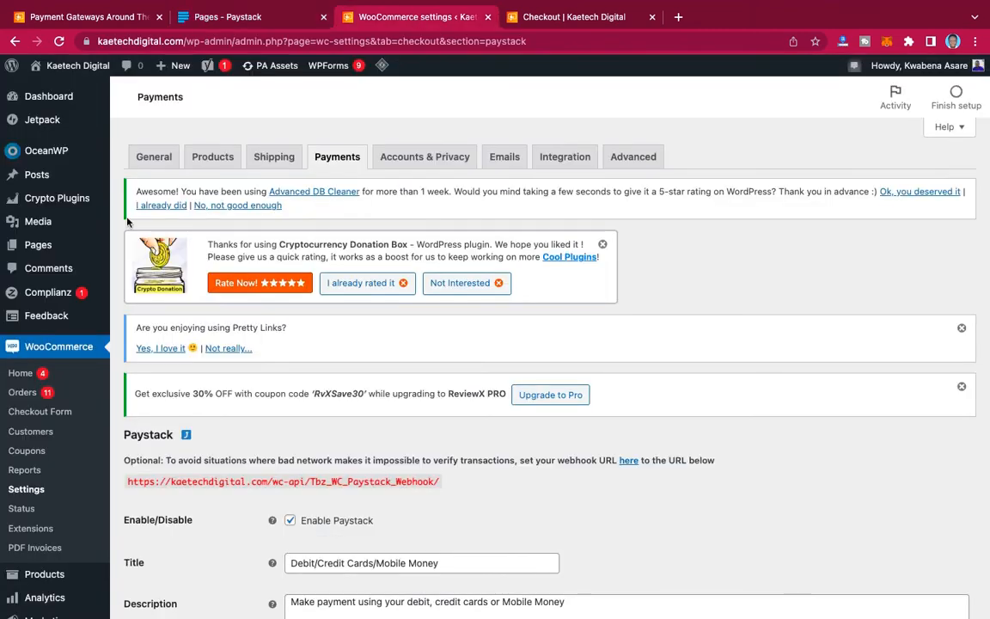
mouse_move(35, 247)
left_click(136, 248)
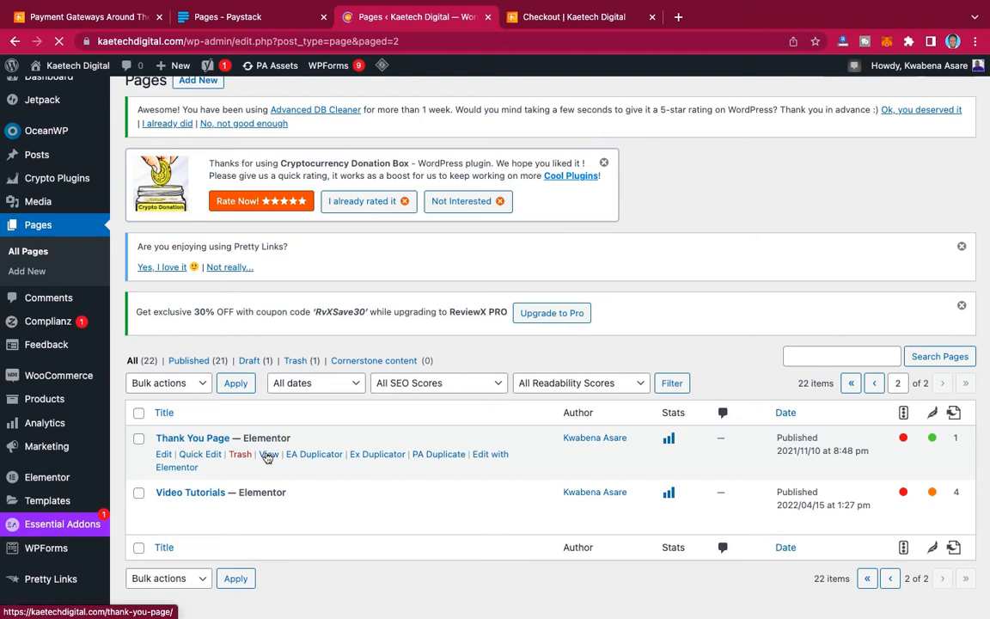
right_click(268, 455)
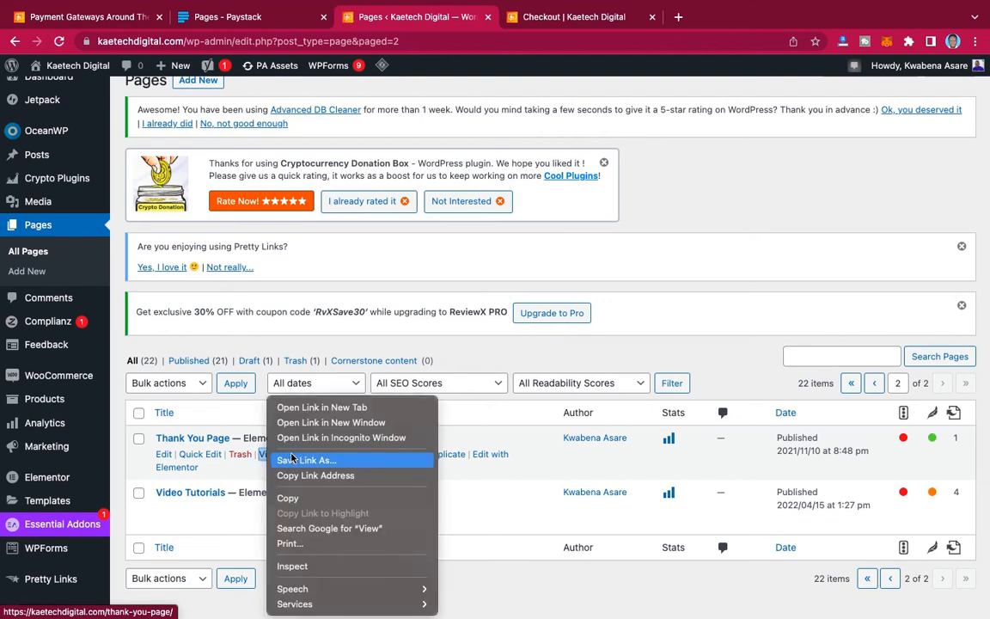
left_click(301, 477)
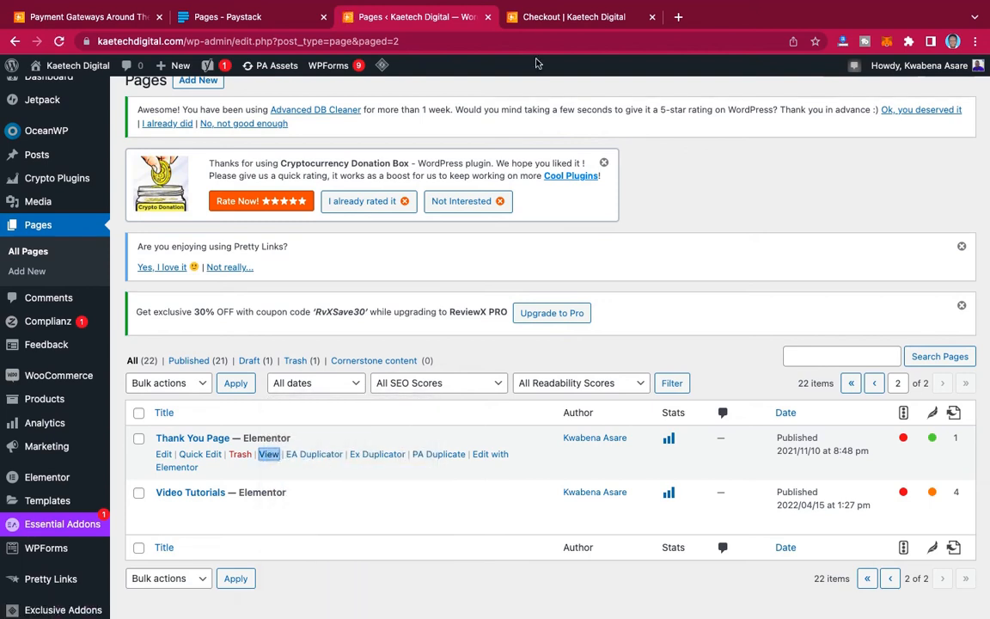
left_click(280, 19)
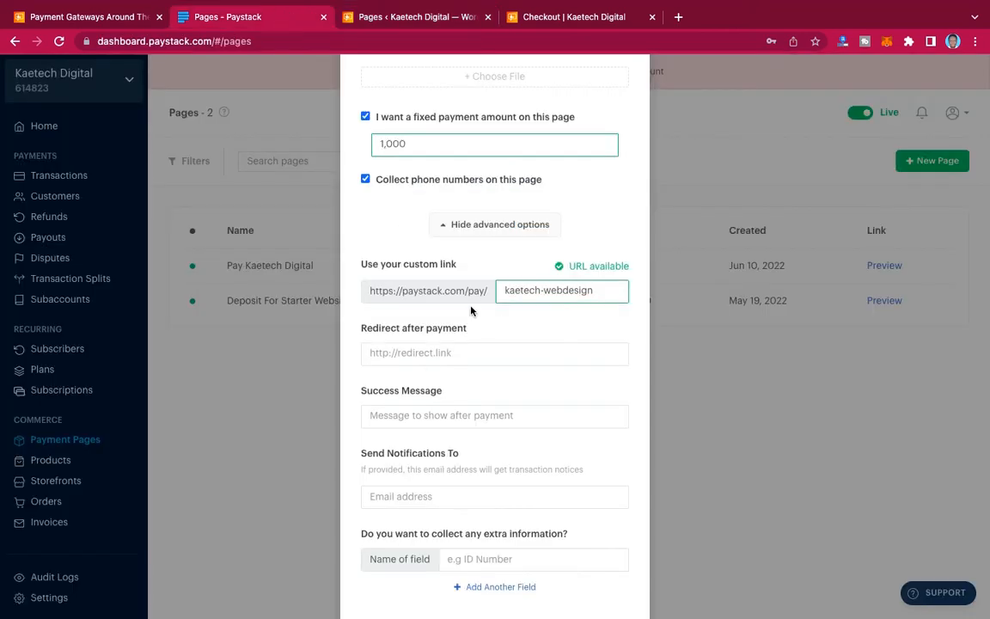
left_click(425, 354)
key("super+v")
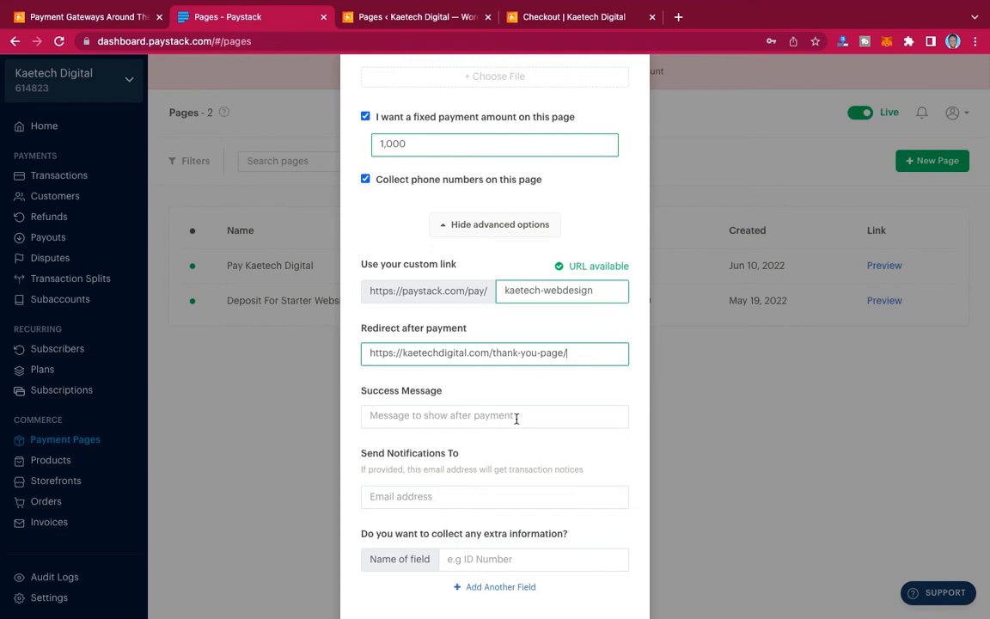
scroll(516, 418, "down", 2)
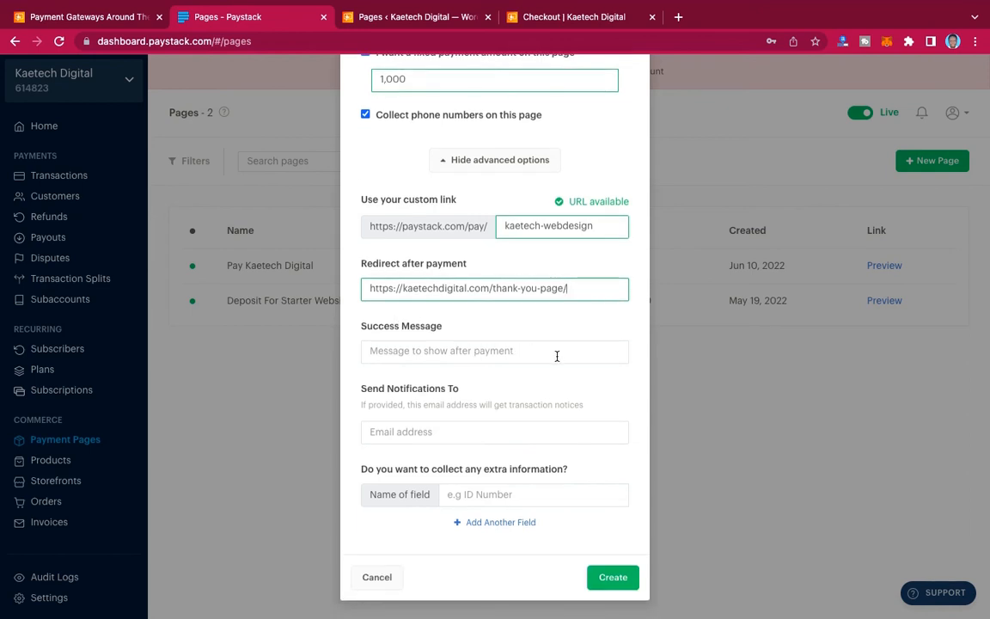
scroll(546, 367, "down", 2)
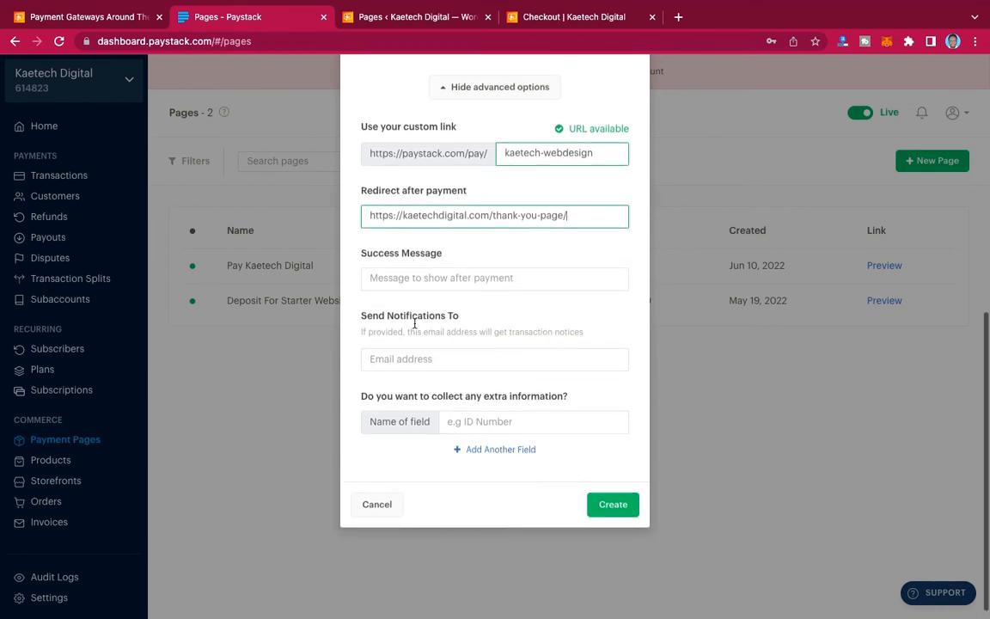
left_click(473, 358)
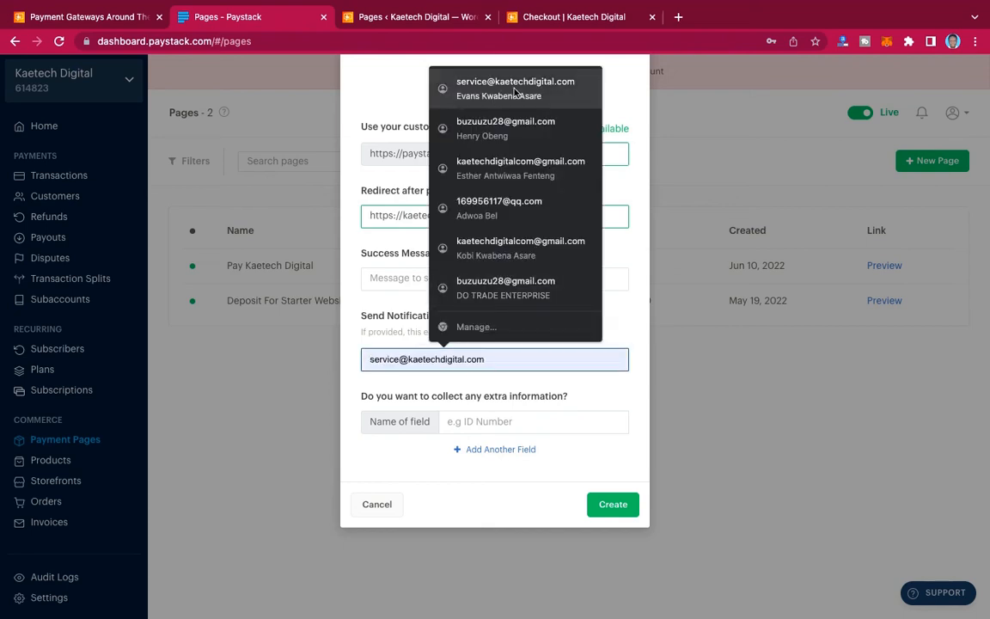
left_click(468, 86)
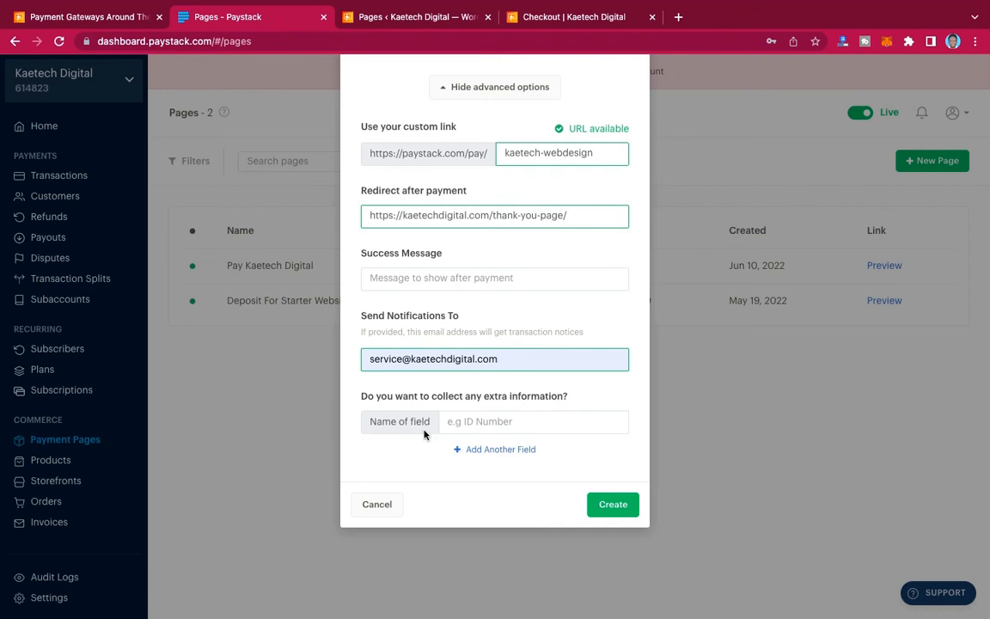
Add extra information fields named Name, Email and Tel
left_click(469, 421)
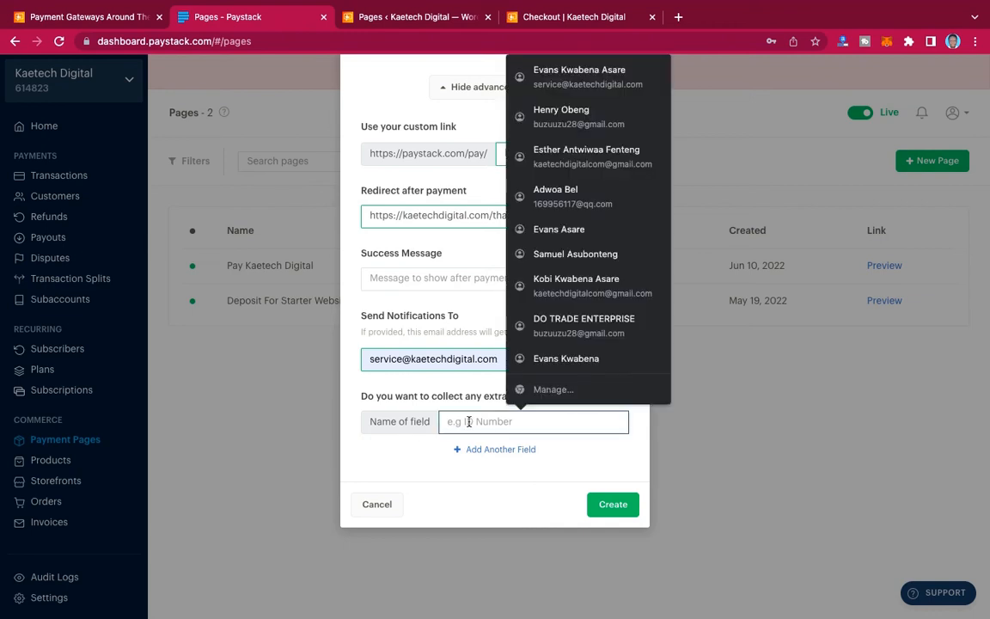
type("Name")
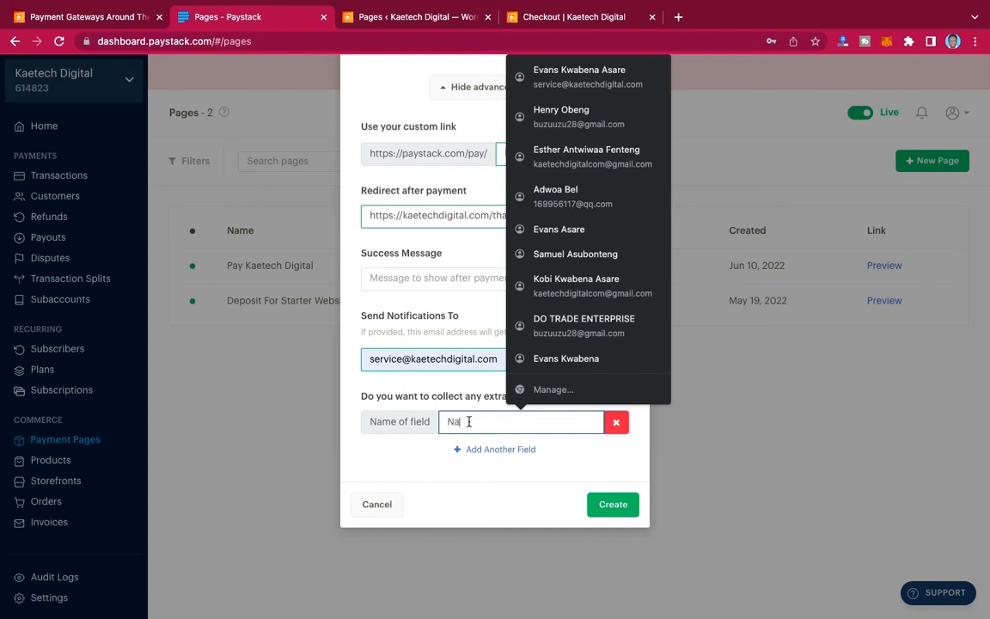
left_click(503, 454)
left_click(488, 448)
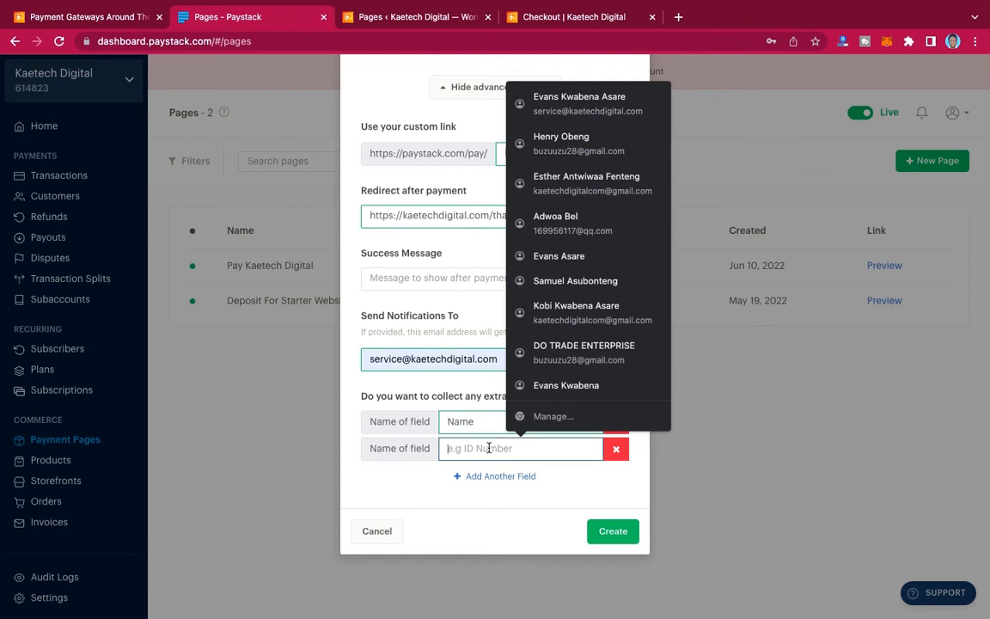
type("E")
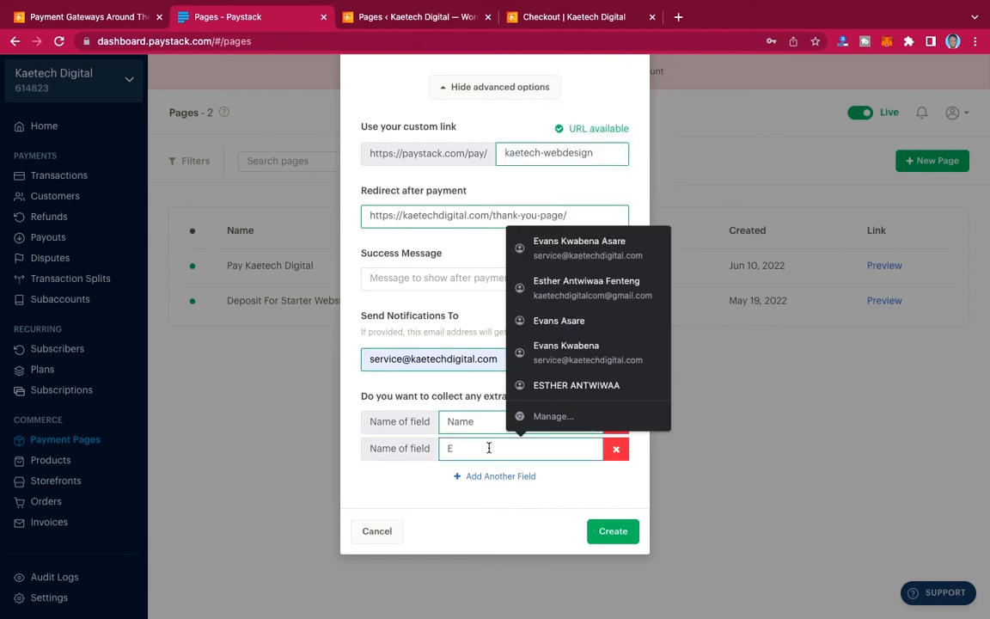
type("mail")
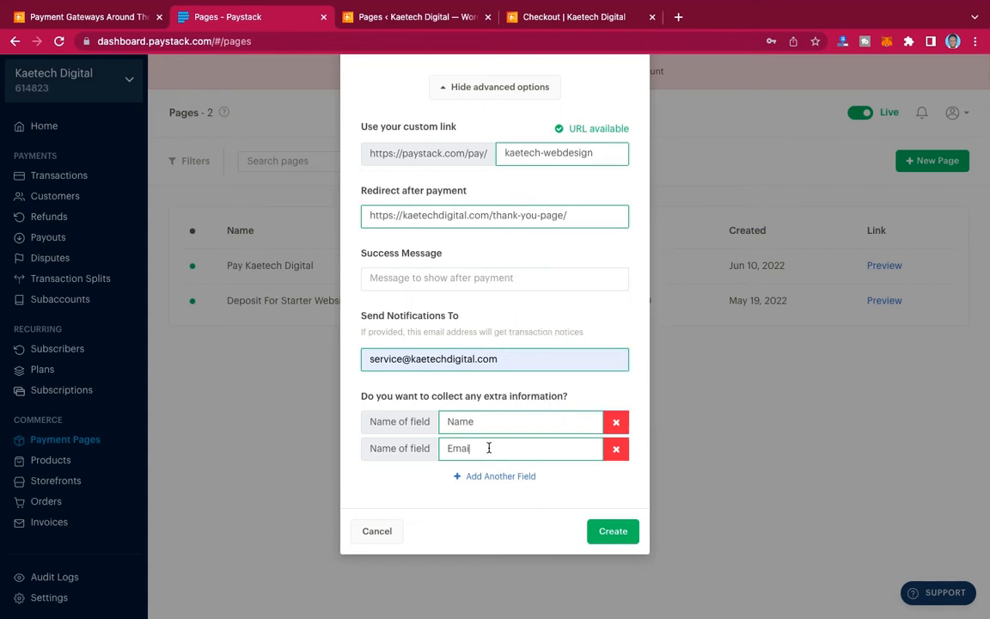
left_click(495, 477)
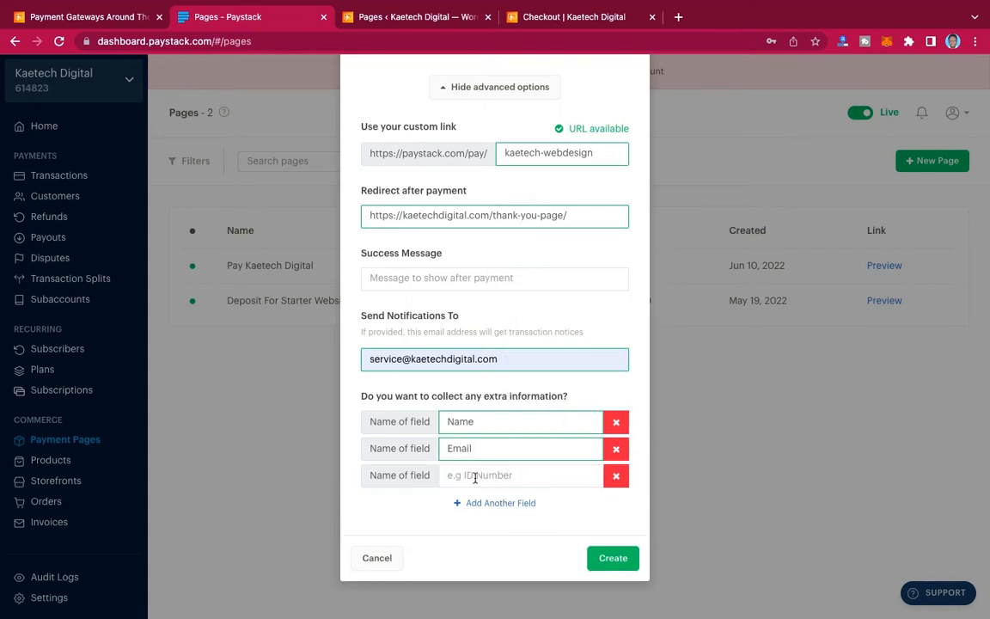
left_click(475, 476)
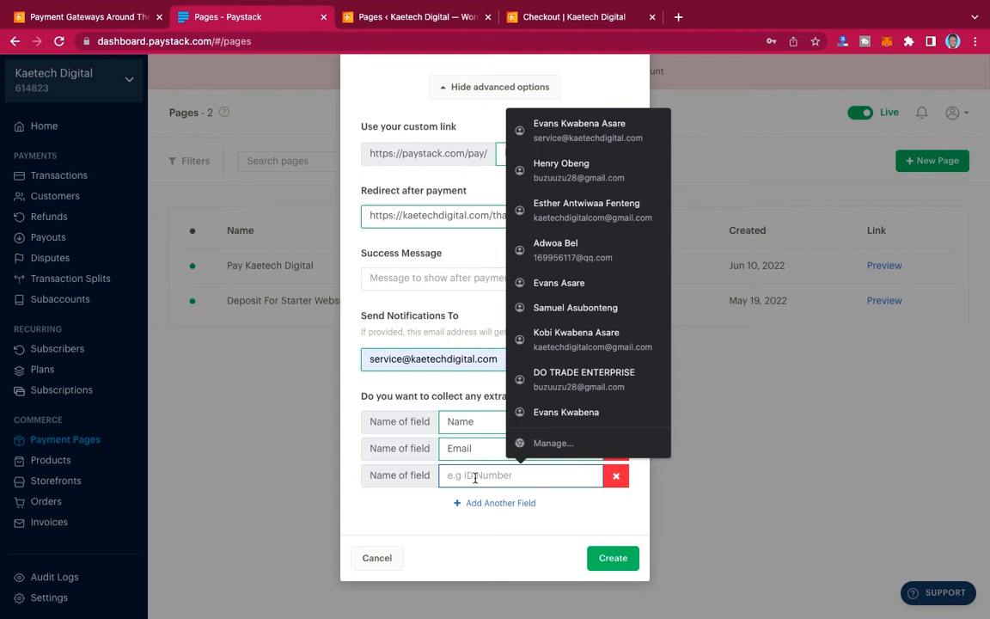
type("Tel. No.")
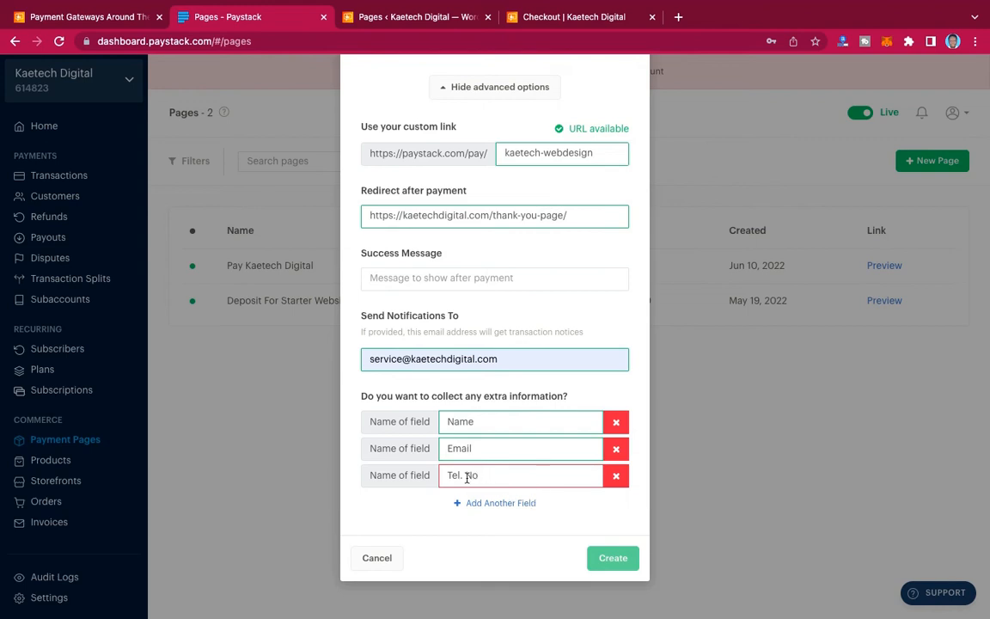
key("BackSpace")
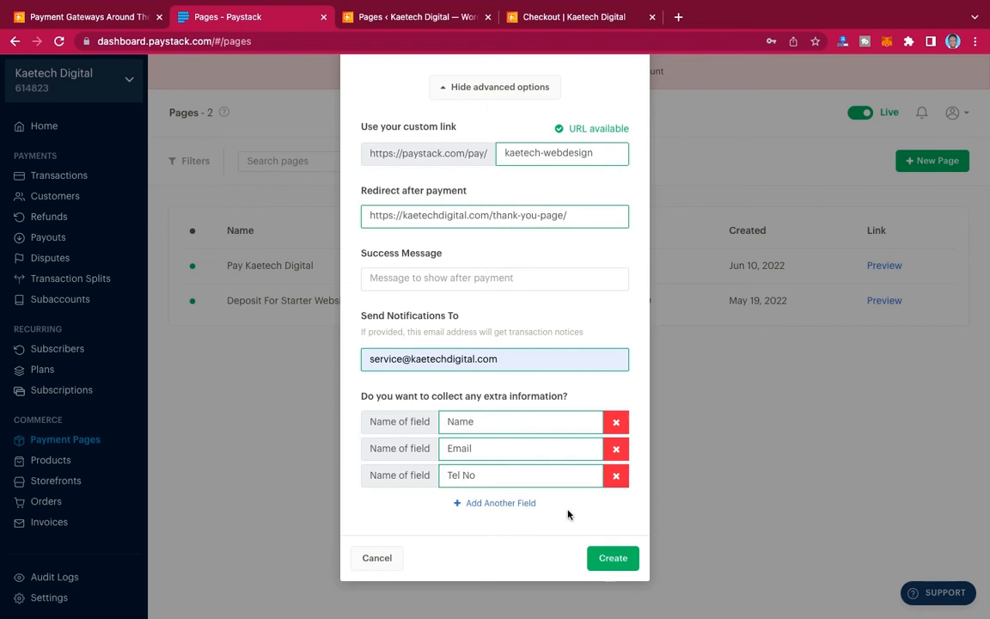
scroll(535, 501, "down", 2)
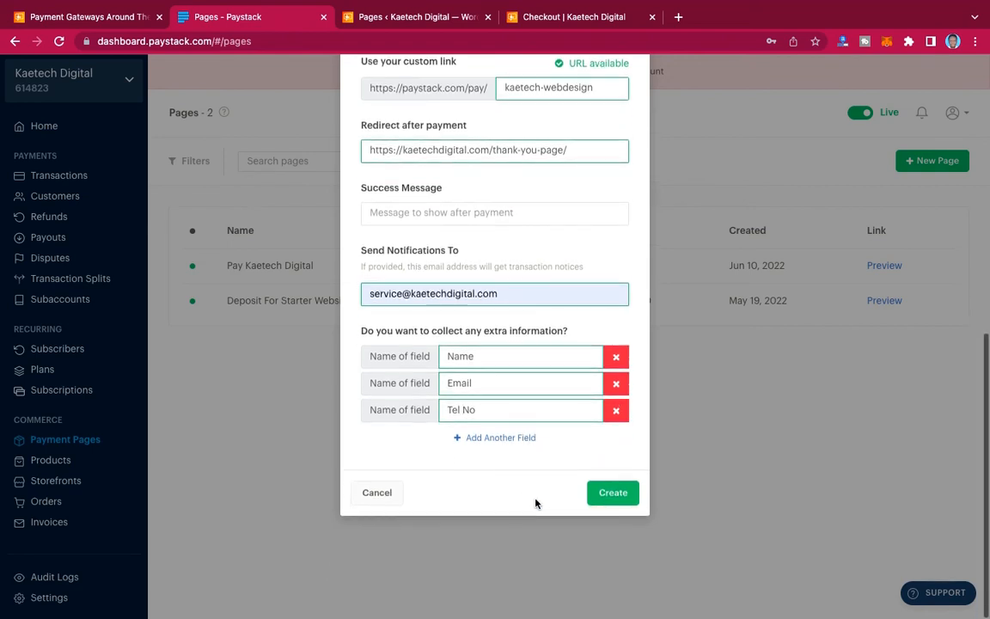
left_click(485, 409)
key("BackSpace")
key("BackSpace")
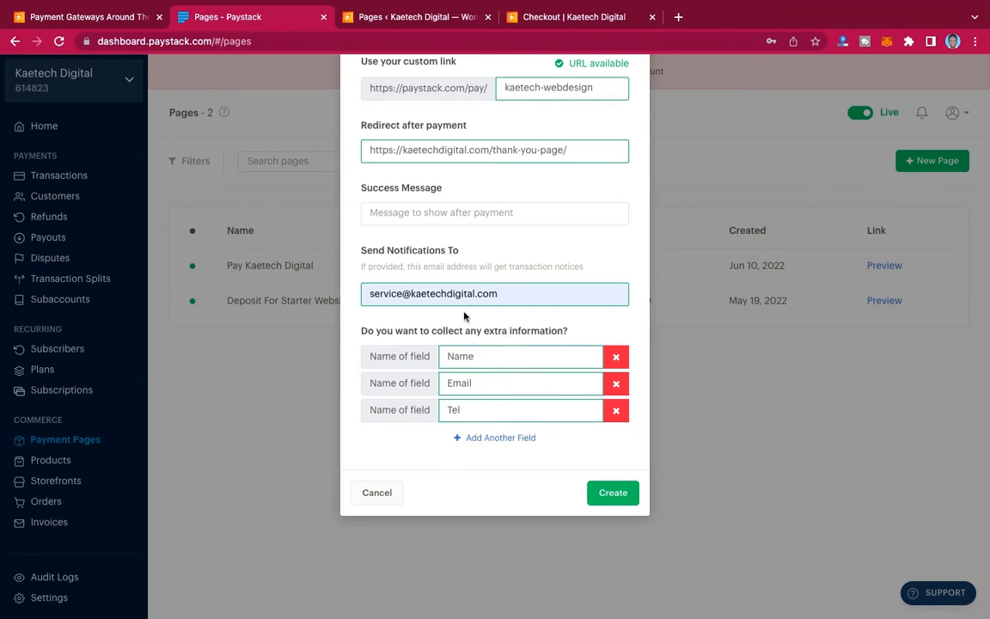
scroll(533, 299, "up", 10)
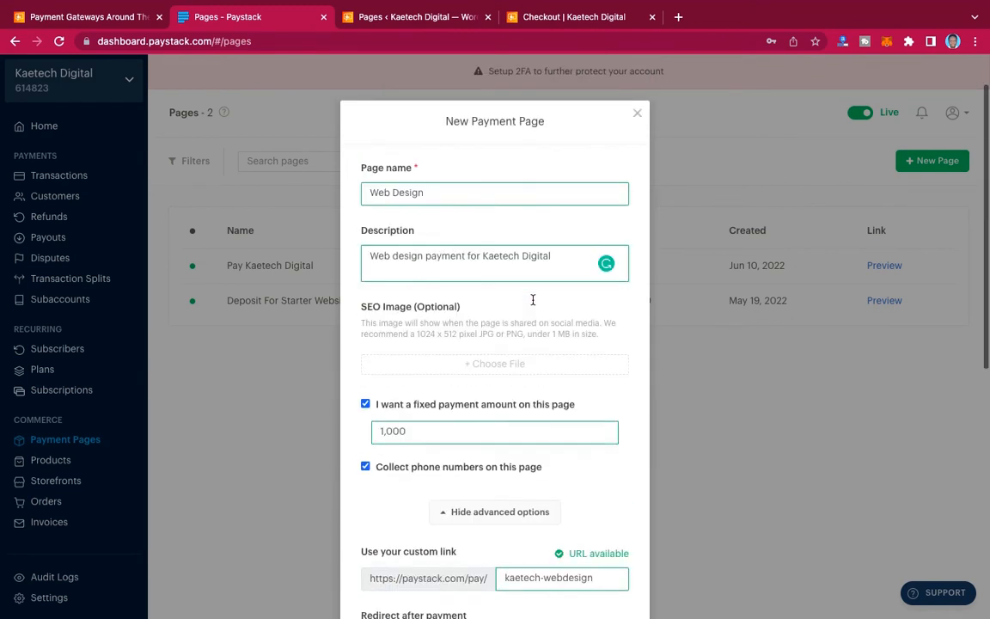
scroll(532, 299, "down", 5)
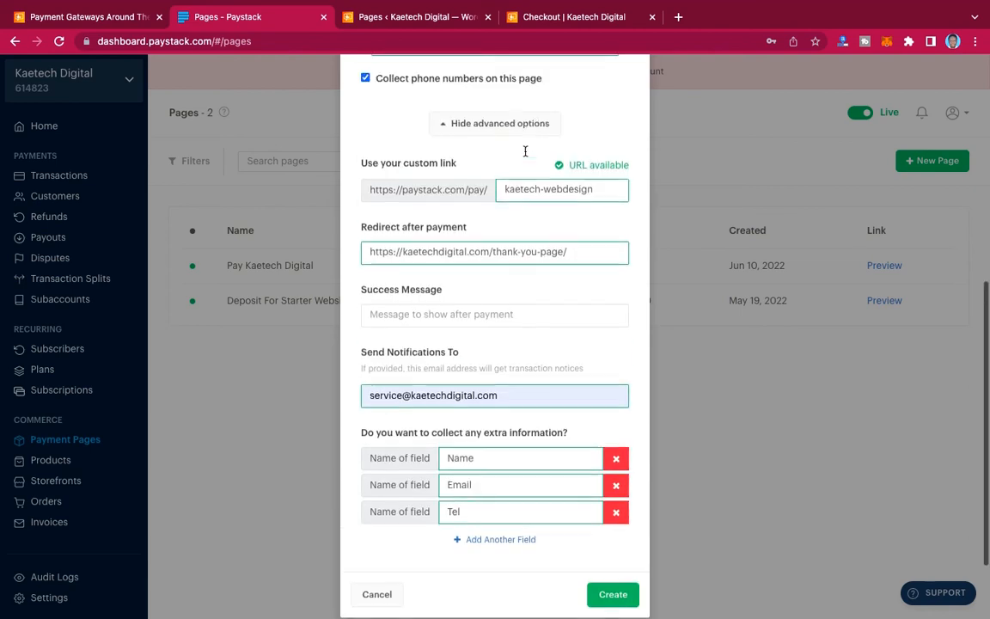
scroll(525, 151, "up", 4)
scroll(525, 152, "down", 5)
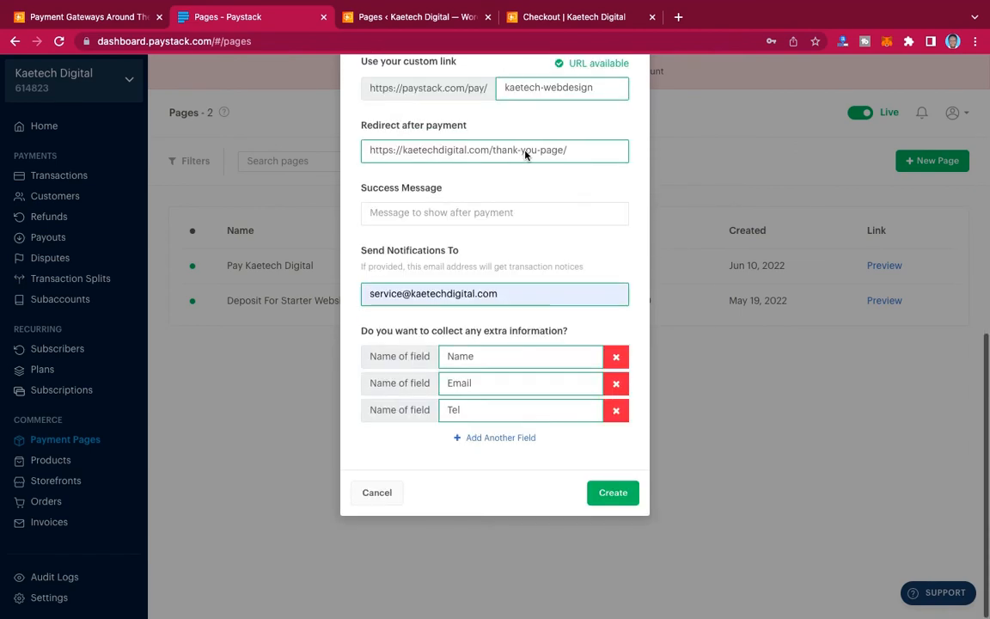
scroll(525, 151, "up", 5)
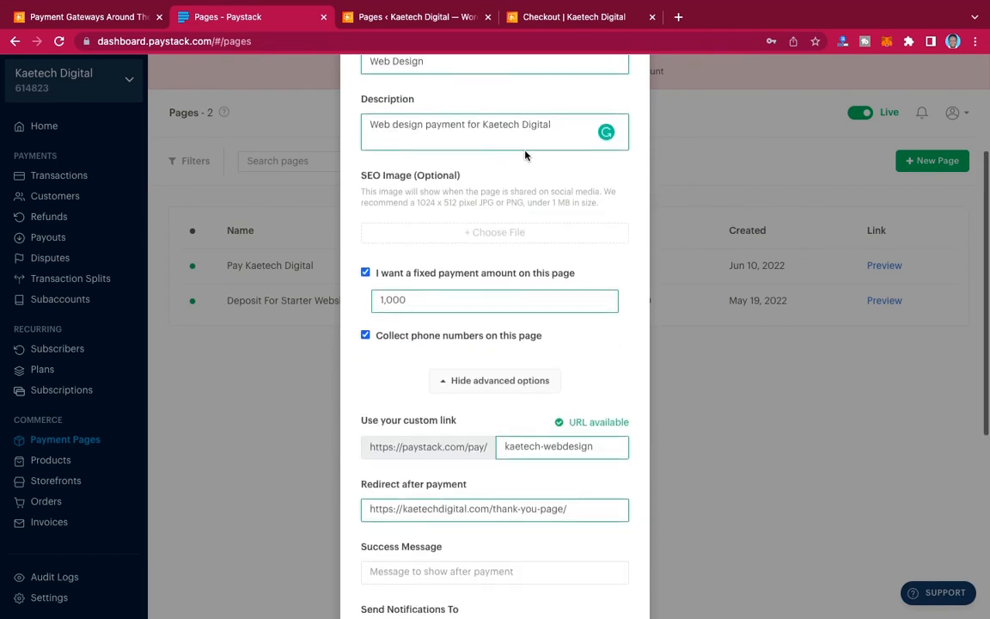
Replace the 1,000 fixed amount with a new amount
left_click_drag(413, 285, 354, 285)
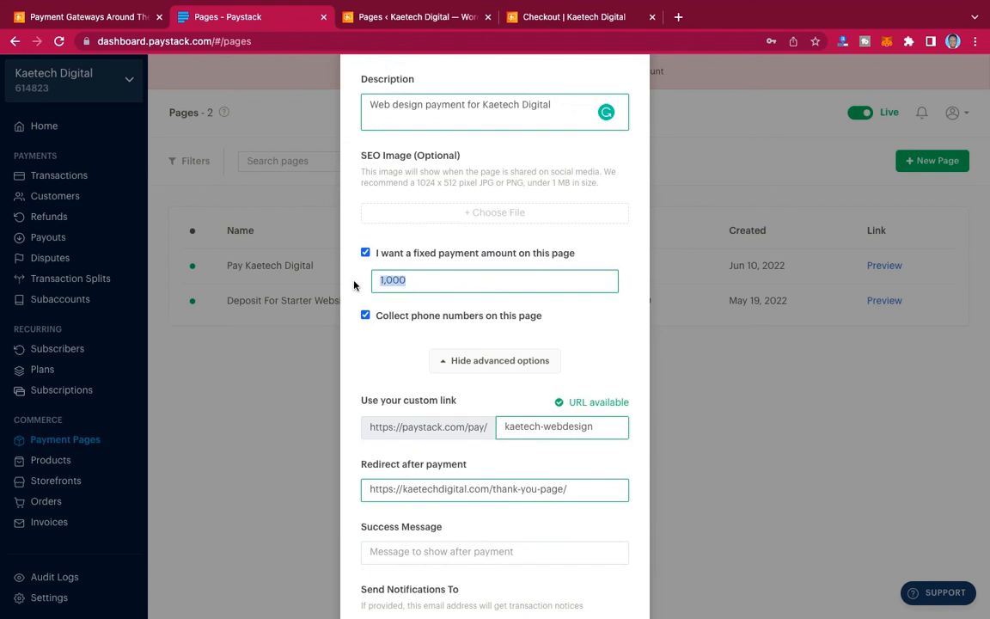
type("3")
scroll(547, 271, "down", 4)
scroll(547, 271, "up", 3)
scroll(547, 271, "down", 5)
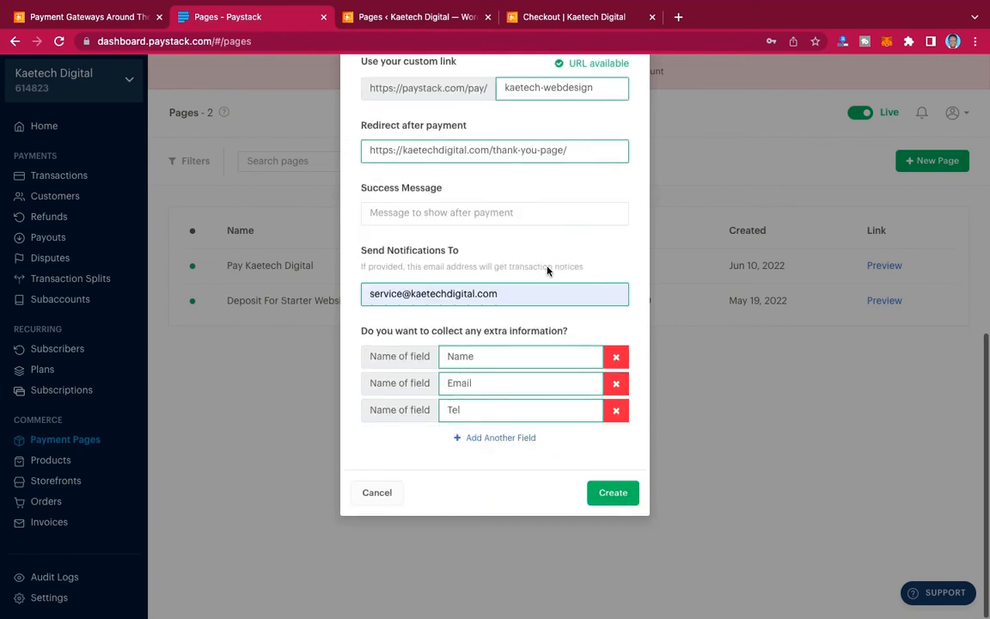
Create the Web Design page, copy its kaetech-webdesign link and open the live page
left_click(618, 495)
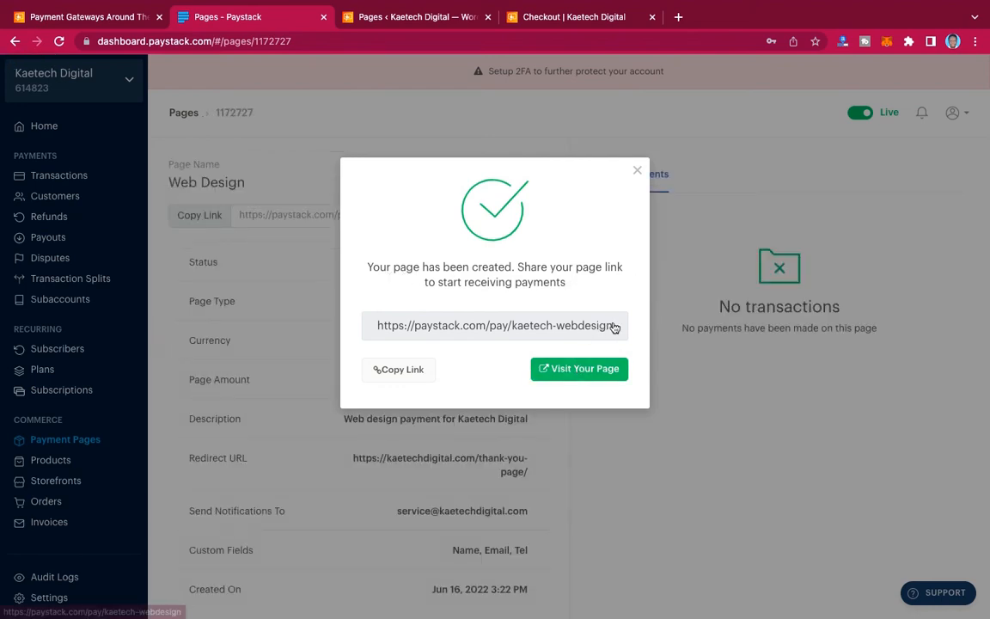
left_click_drag(616, 327, 367, 325)
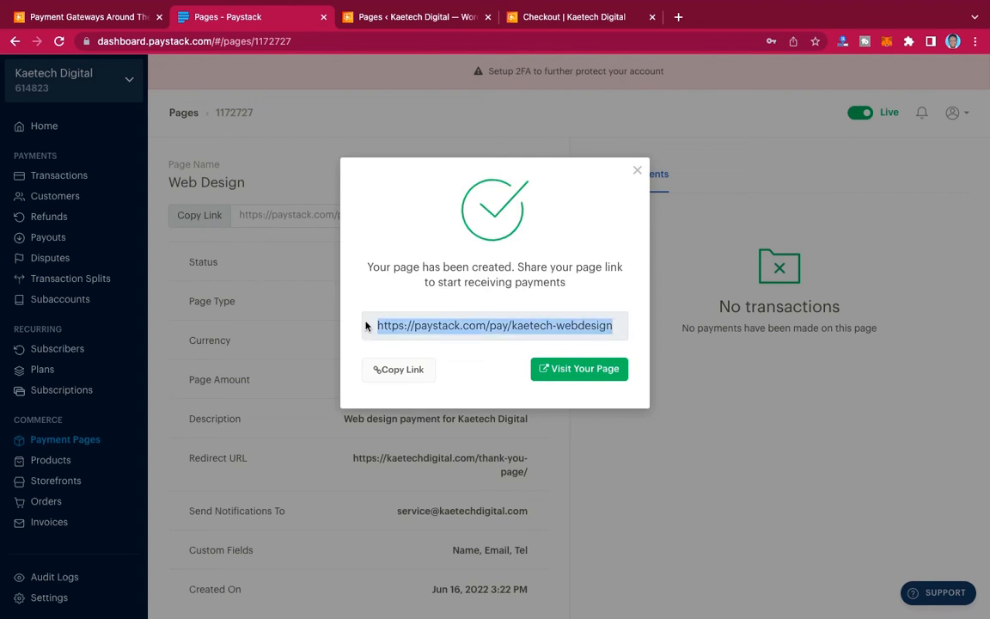
left_click(398, 369)
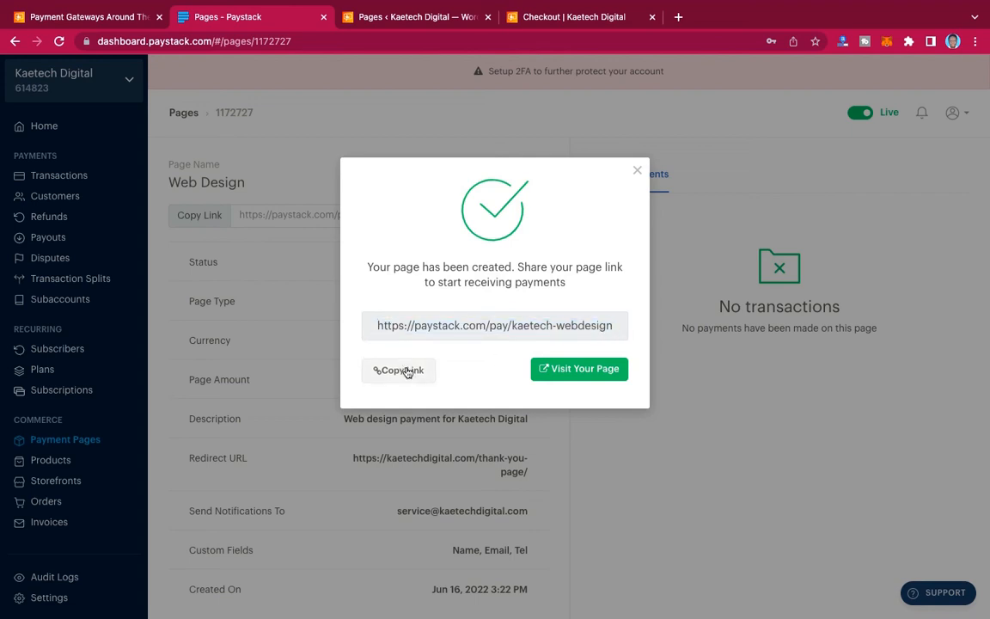
left_click(582, 369)
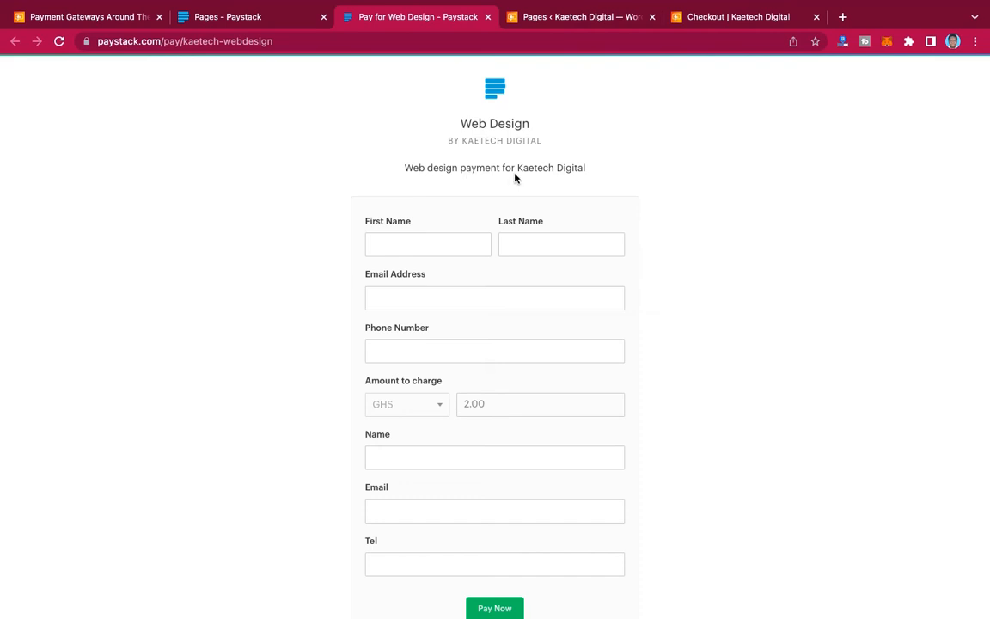
scroll(651, 242, "down", 3)
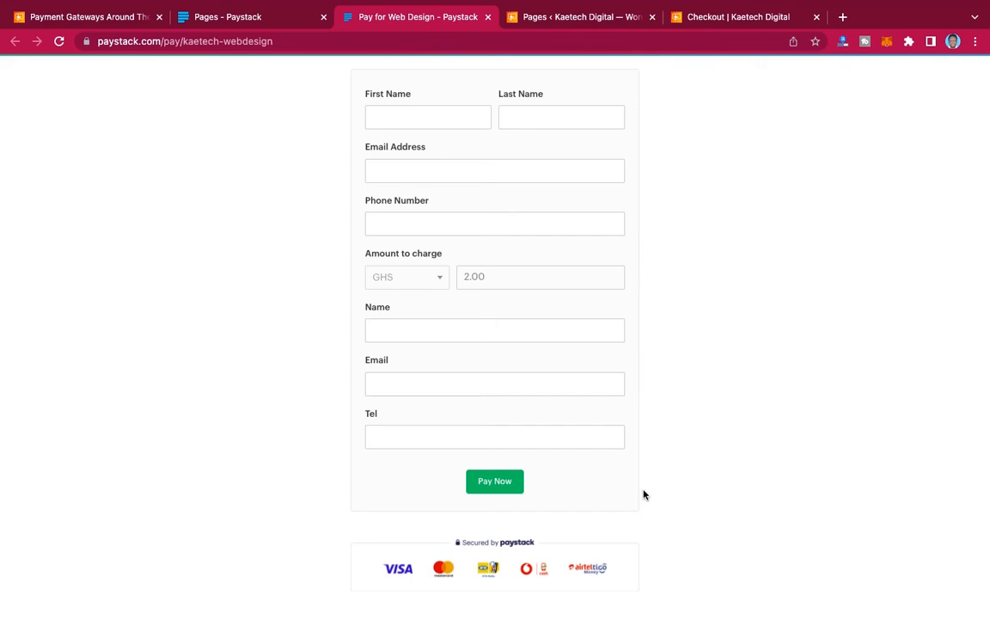
scroll(527, 265, "up", 1)
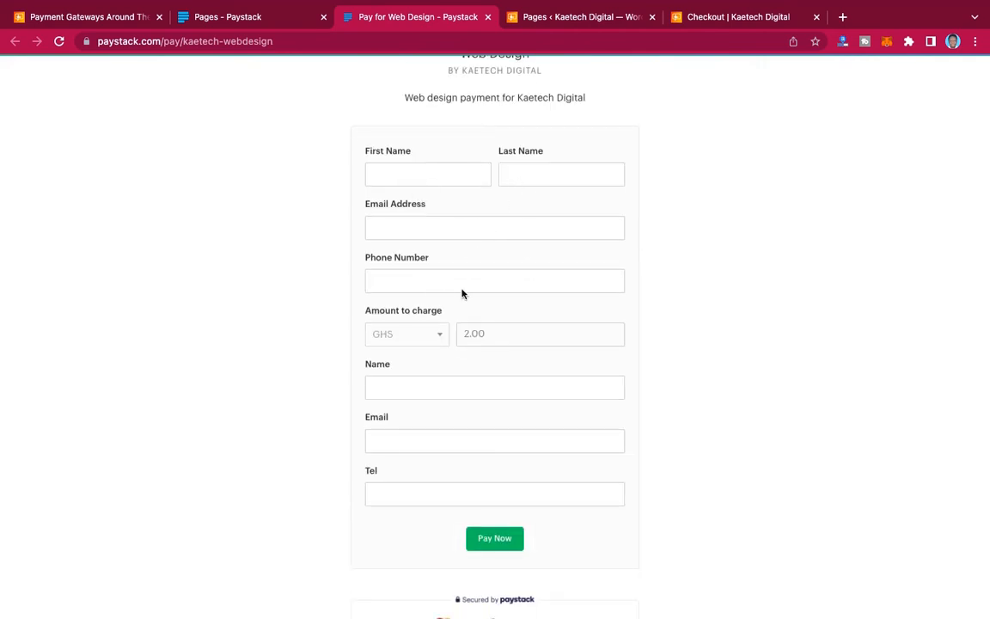
scroll(444, 393, "down", 1)
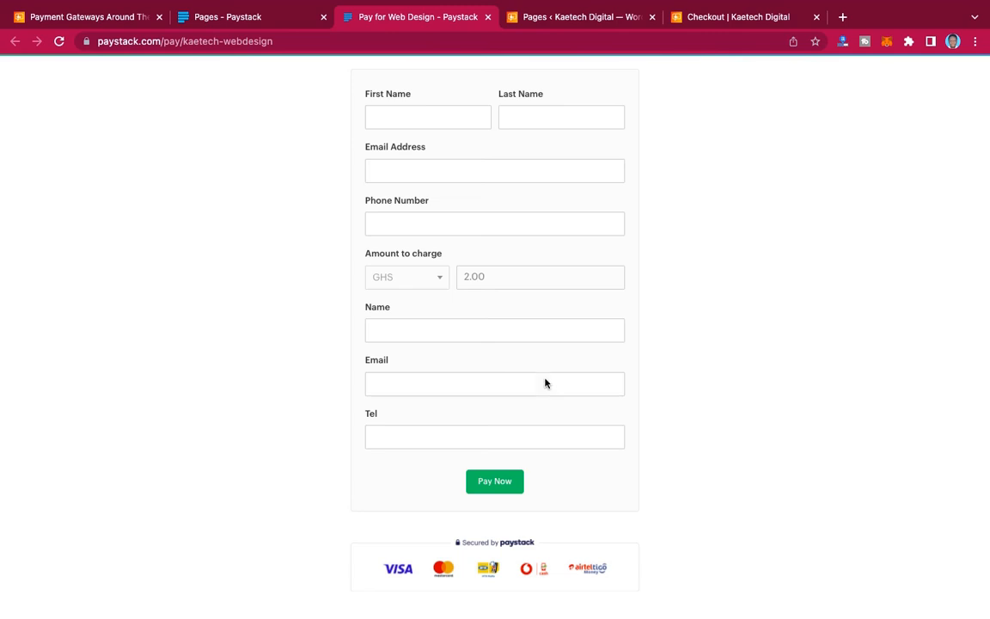
scroll(681, 301, "up", 3)
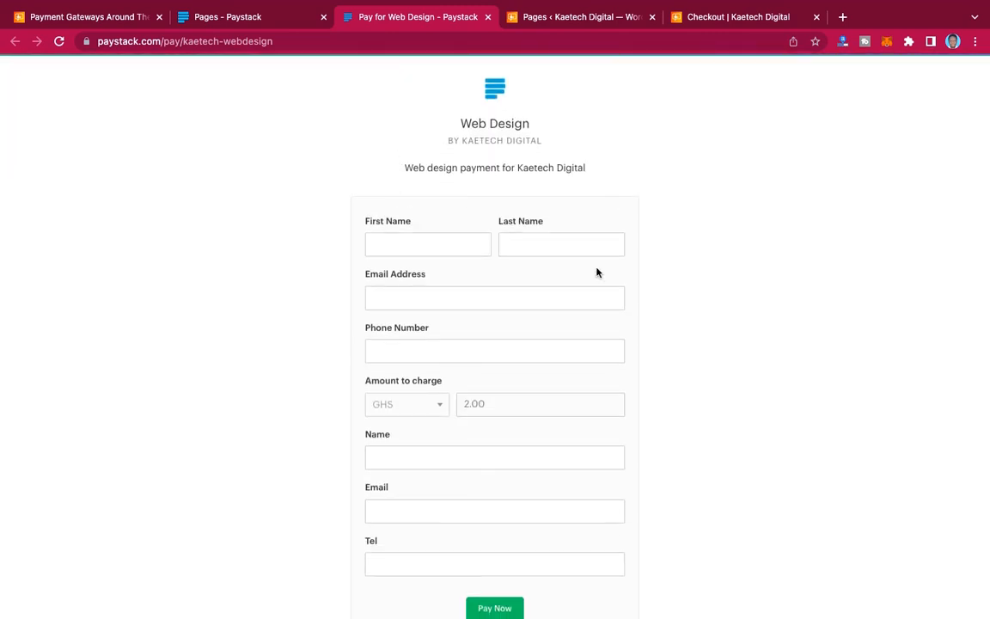
scroll(592, 306, "down", 3)
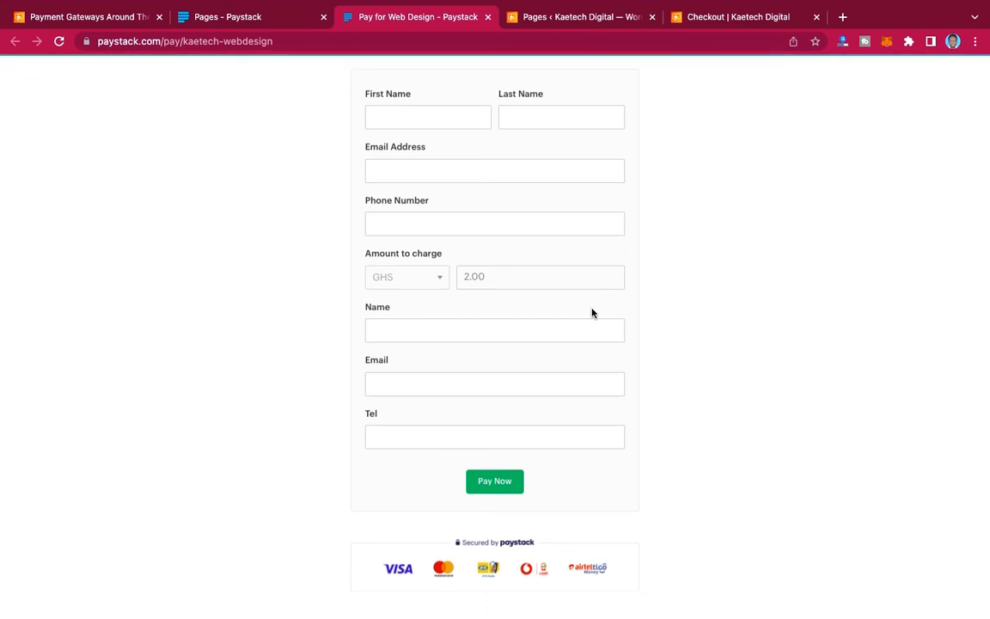
scroll(593, 313, "up", 3)
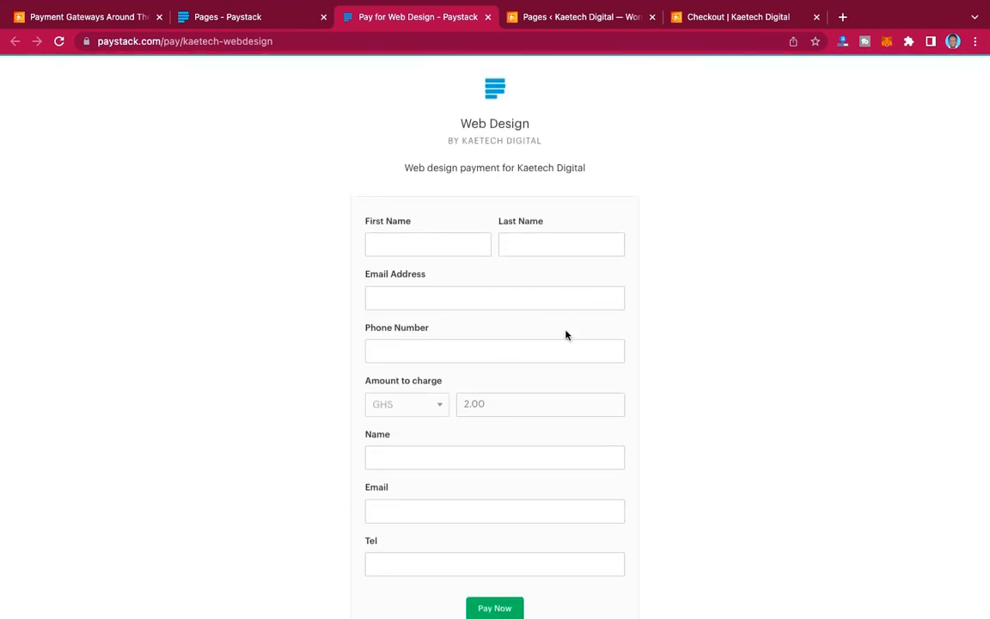
Return to the Kaetech Digital WordPress Pages list, page 2 with Thank You Page and Video Tutorials
left_click(561, 15)
scroll(188, 285, "up", 2)
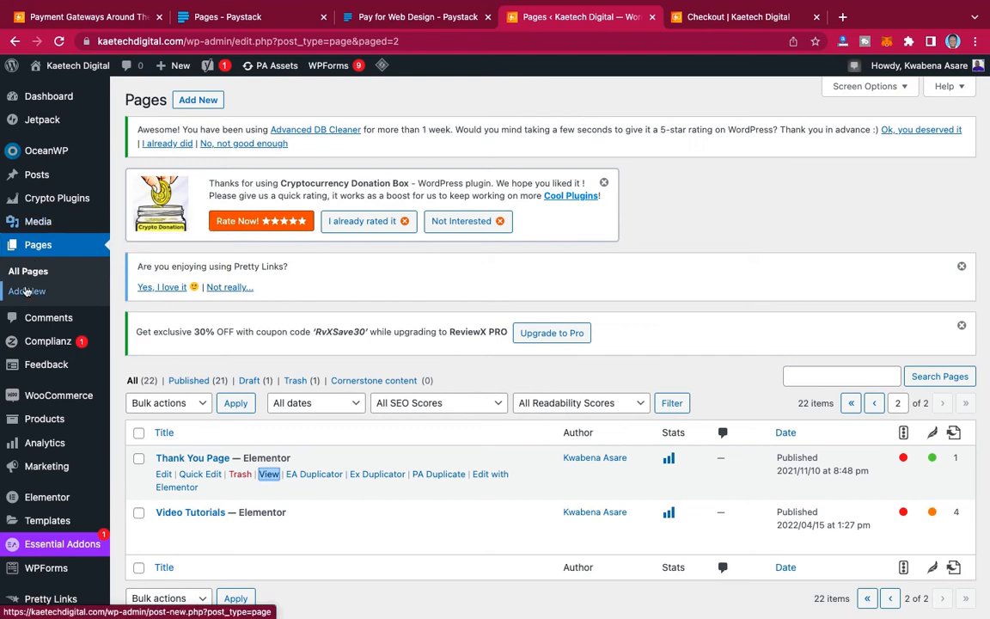
mouse_move(39, 340)
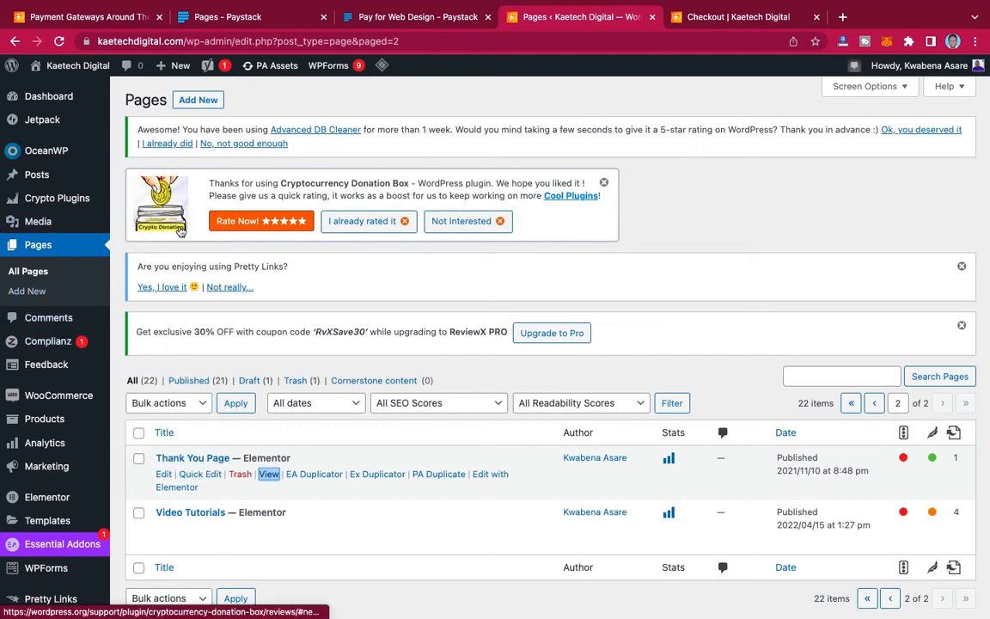
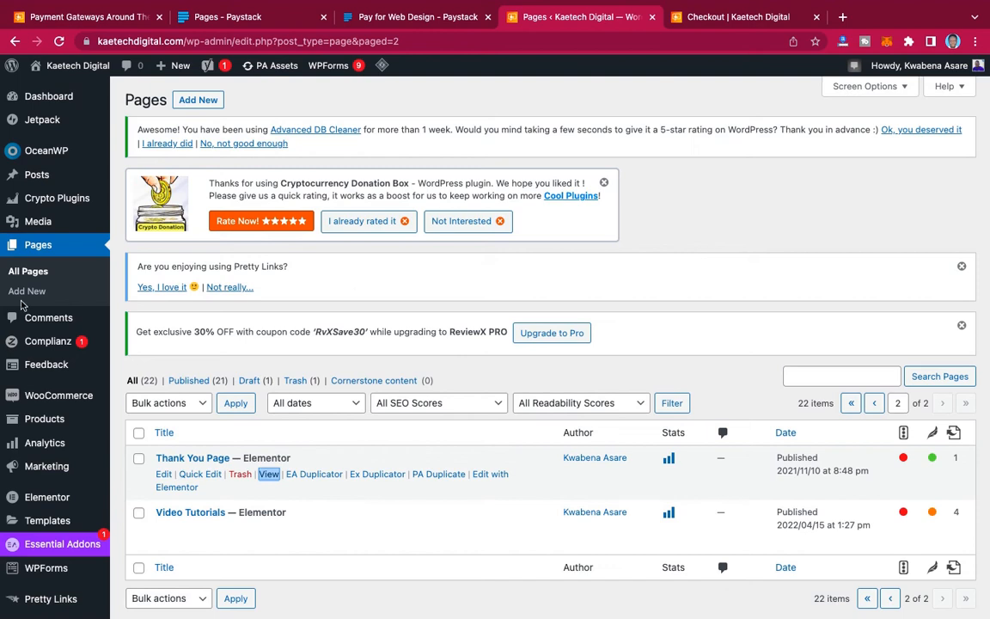
Switch from the Pages list to All Posts from the Posts menu
mouse_move(80, 95)
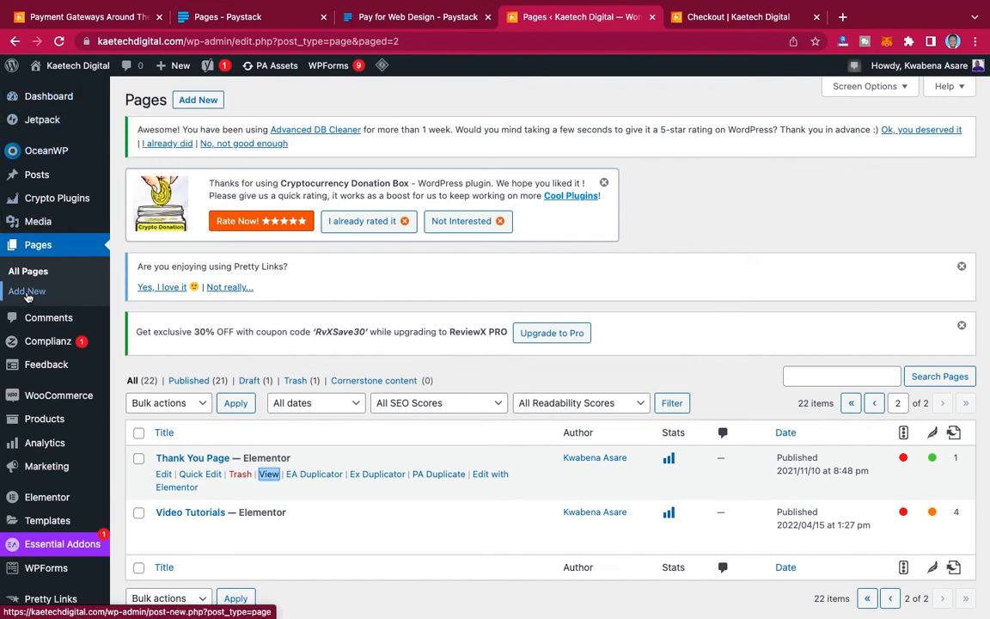
scroll(35, 292, "down", 3)
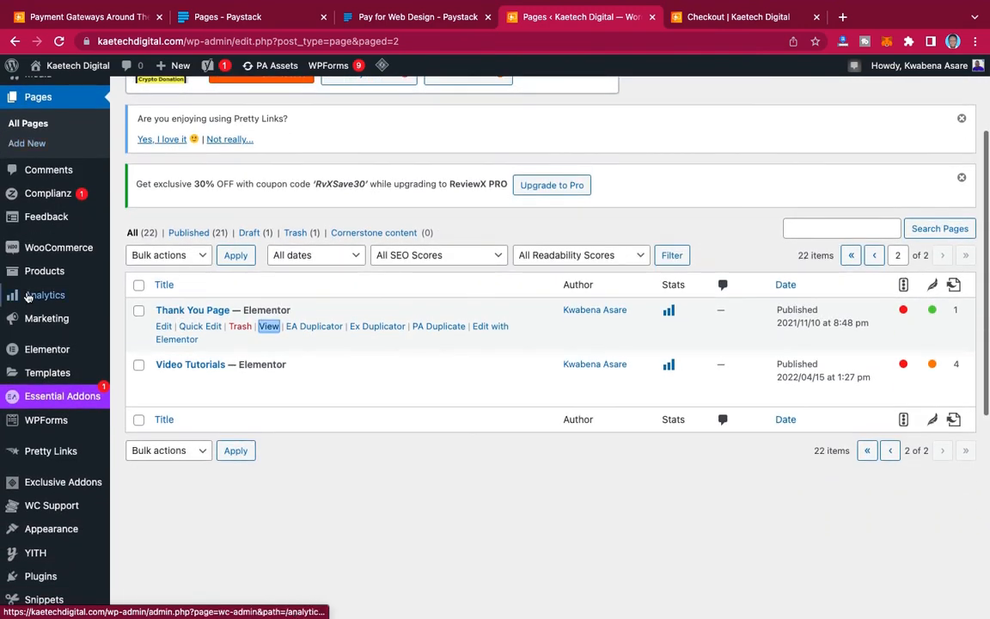
scroll(56, 227, "up", 2)
scroll(56, 227, "down", 2)
scroll(56, 228, "up", 3)
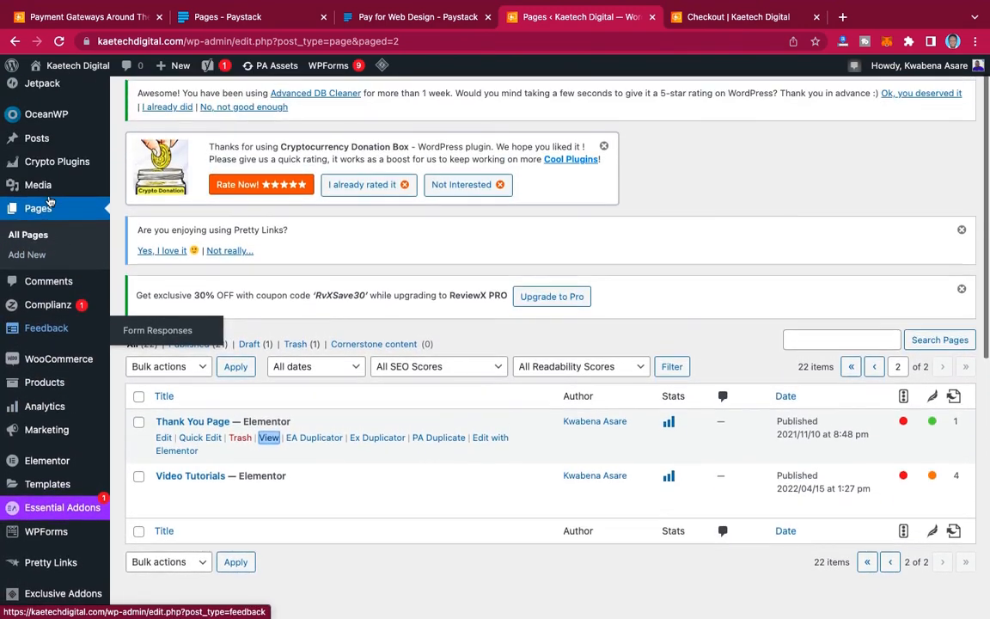
mouse_move(52, 140)
left_click(141, 141)
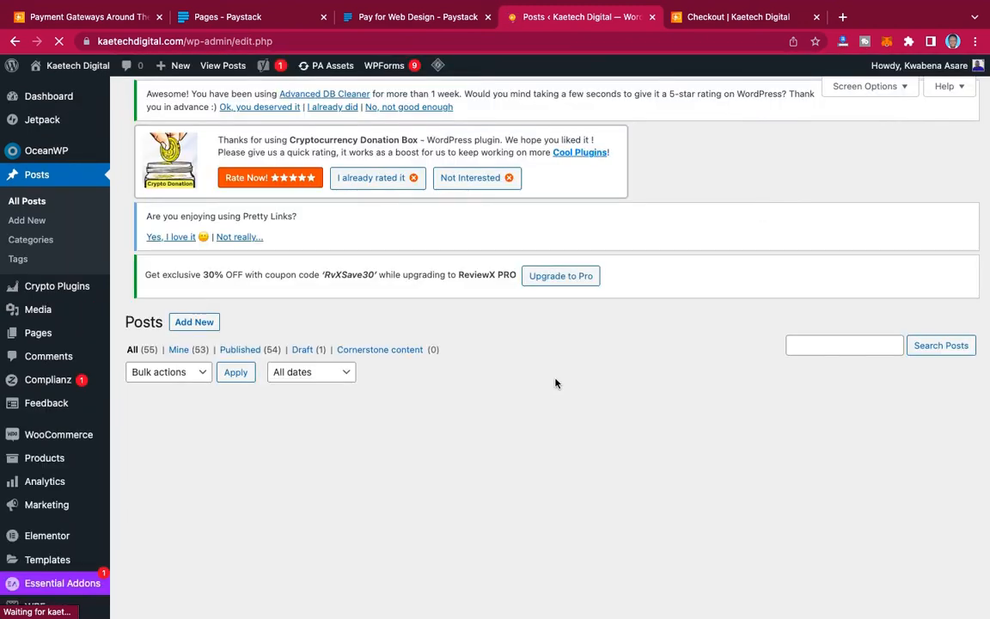
Duplicate the post 'How to Customize Woocommerce My Account Page with Elementor' with EA Duplicator
scroll(555, 383, "down", 3)
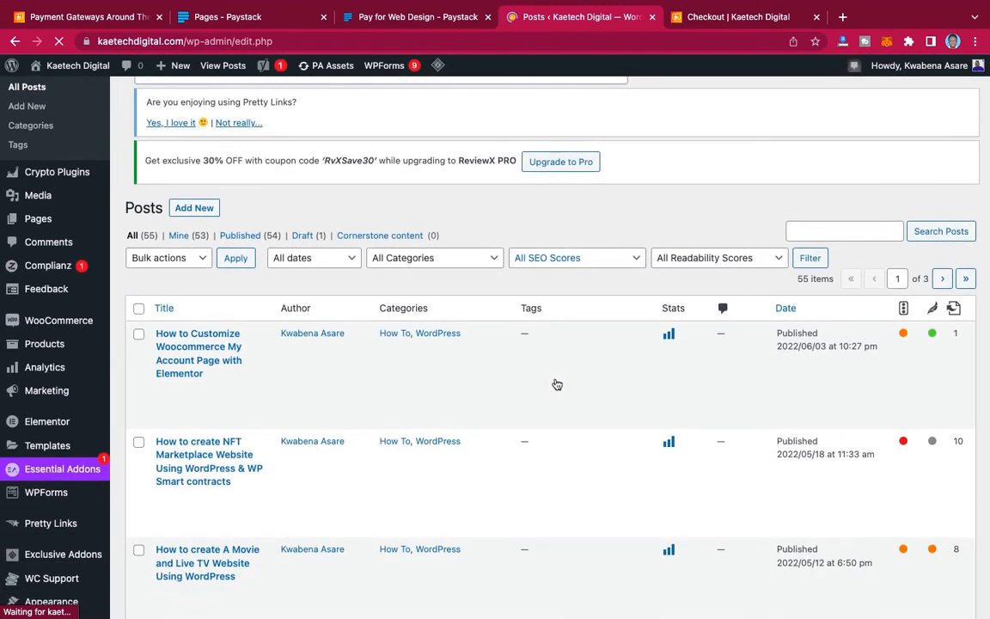
scroll(556, 383, "down", 2)
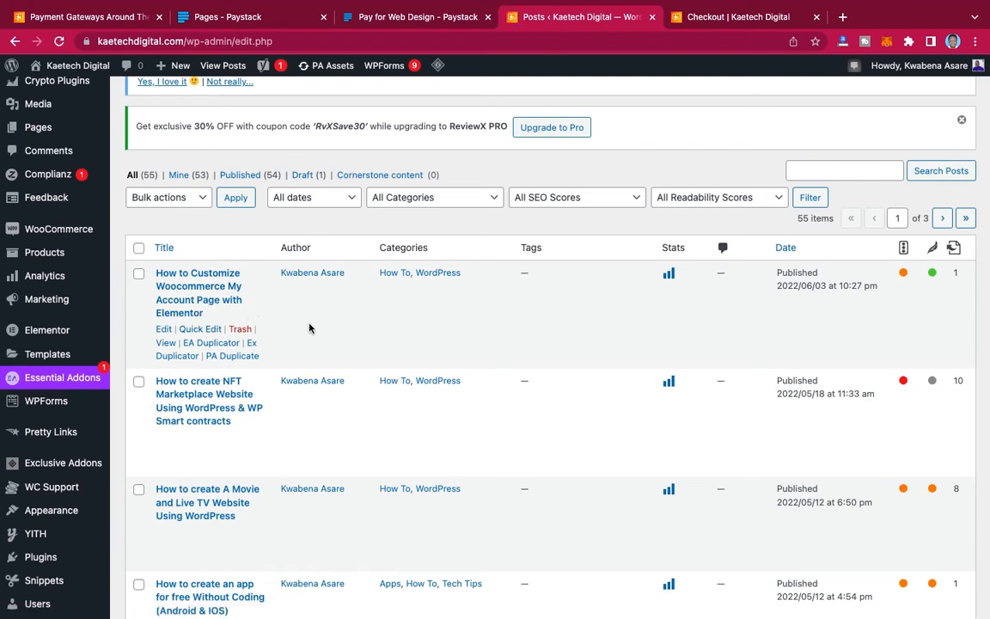
left_click(207, 347)
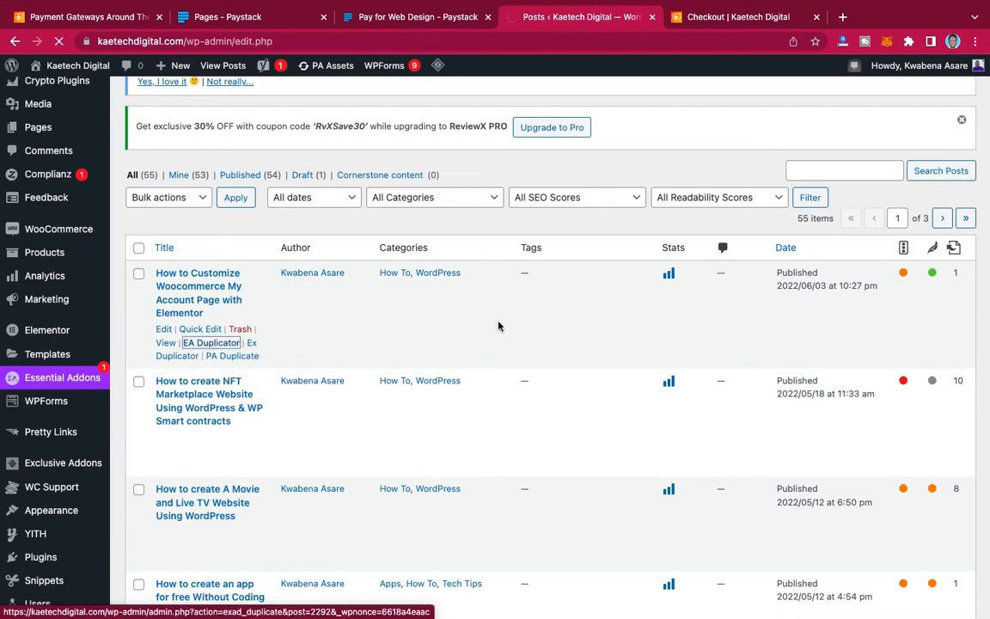
At the end of the duplicated post, insert a Columns block found by searching 'col'
scroll(585, 348, "down", 5)
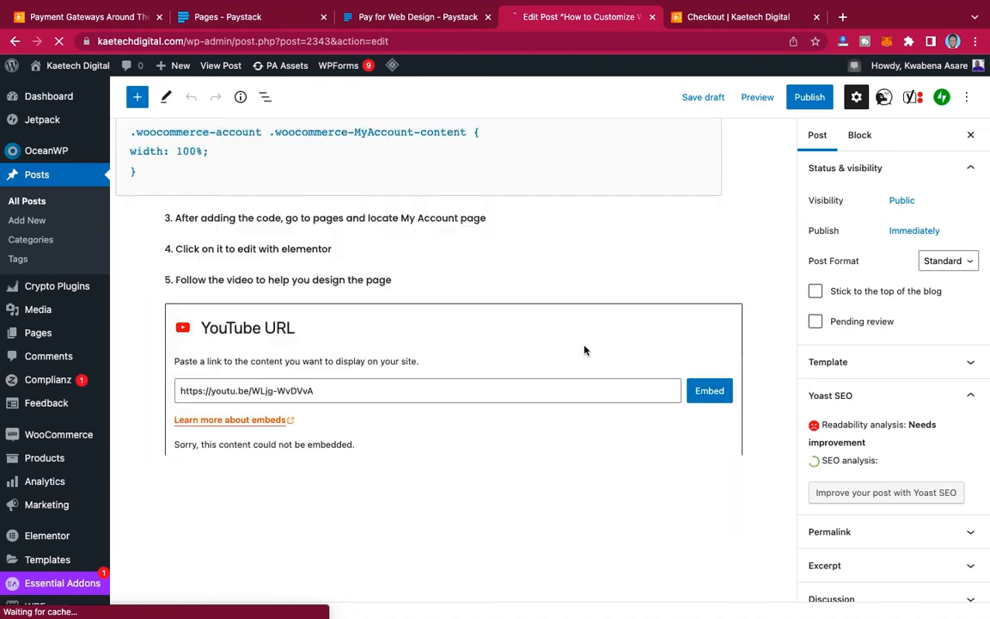
scroll(584, 348, "down", 2)
scroll(631, 516, "down", 3)
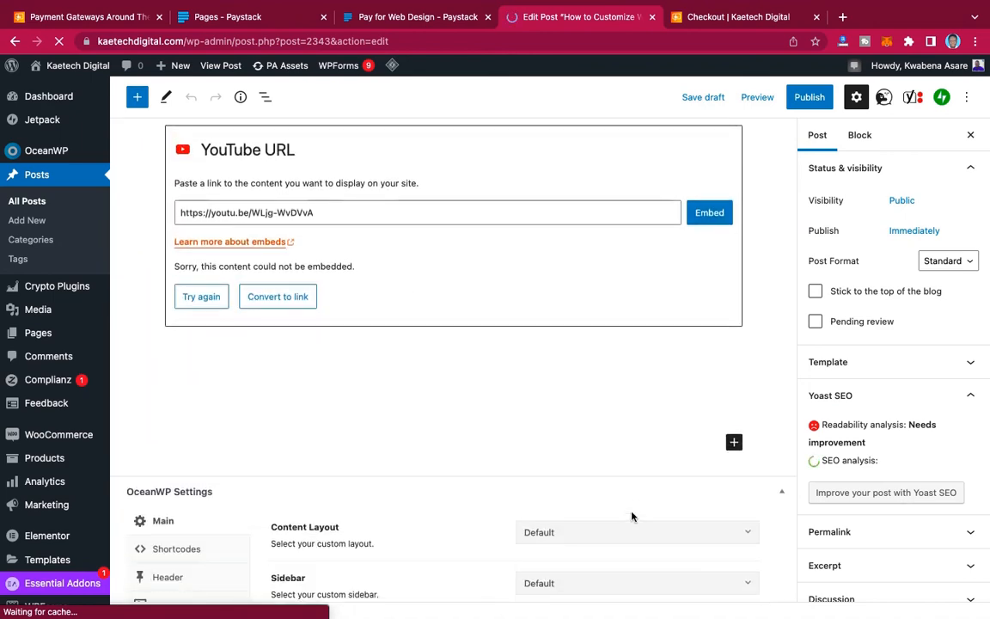
scroll(632, 515, "down", 2)
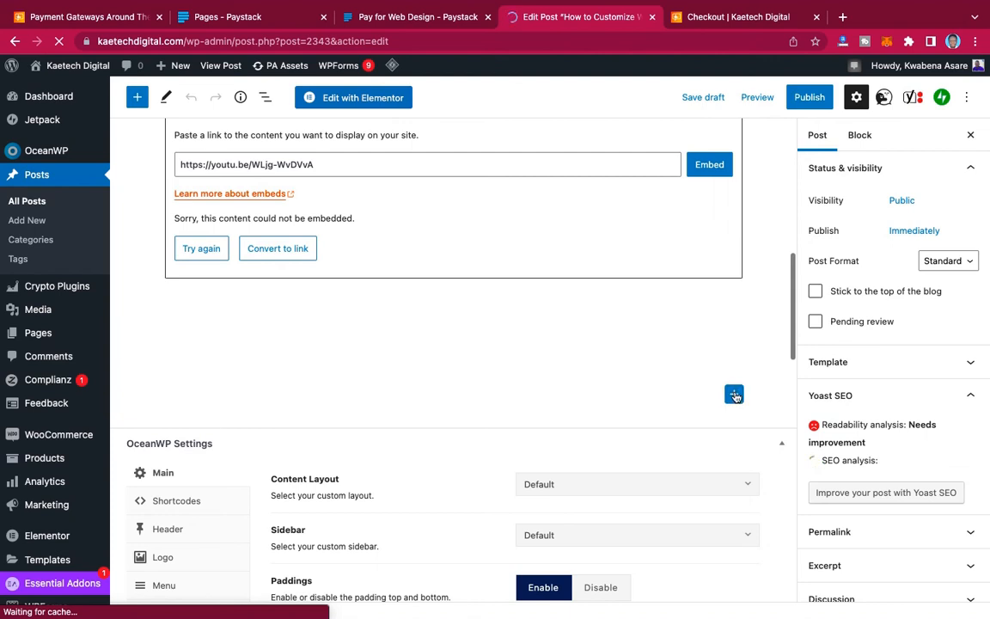
left_click(734, 394)
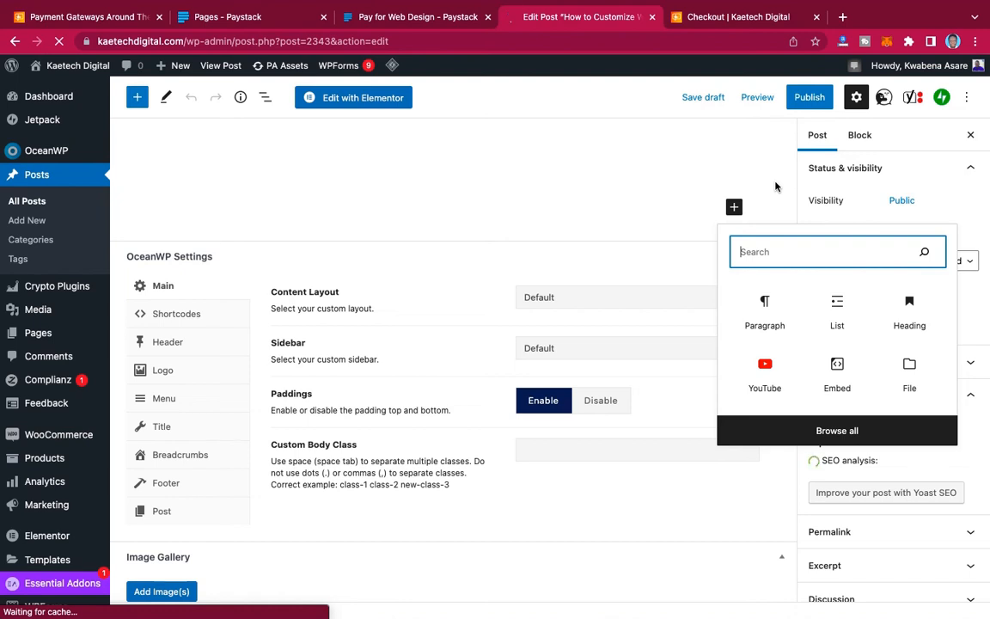
type("col")
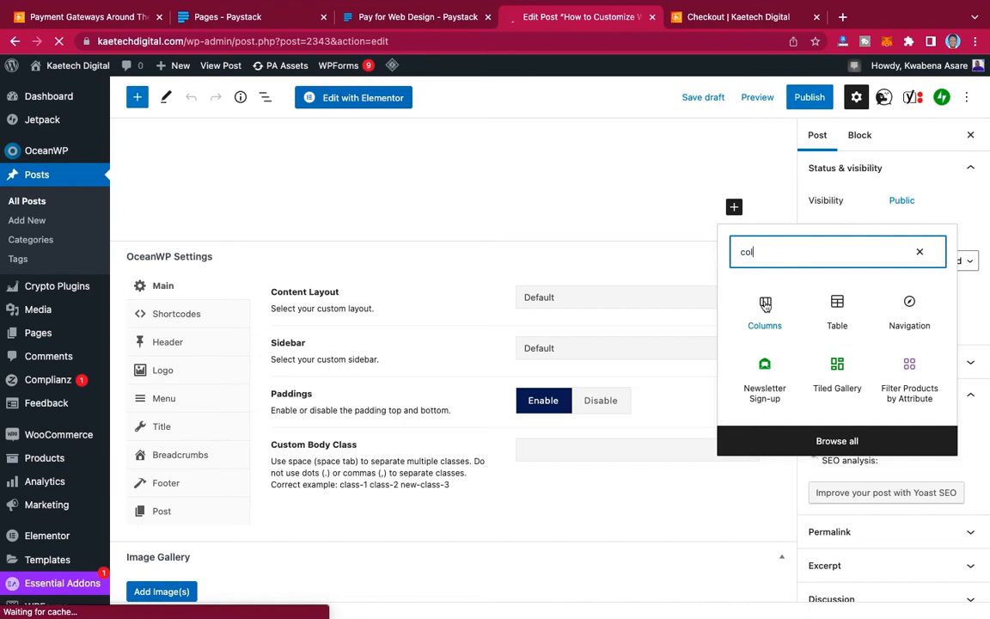
left_click(765, 306)
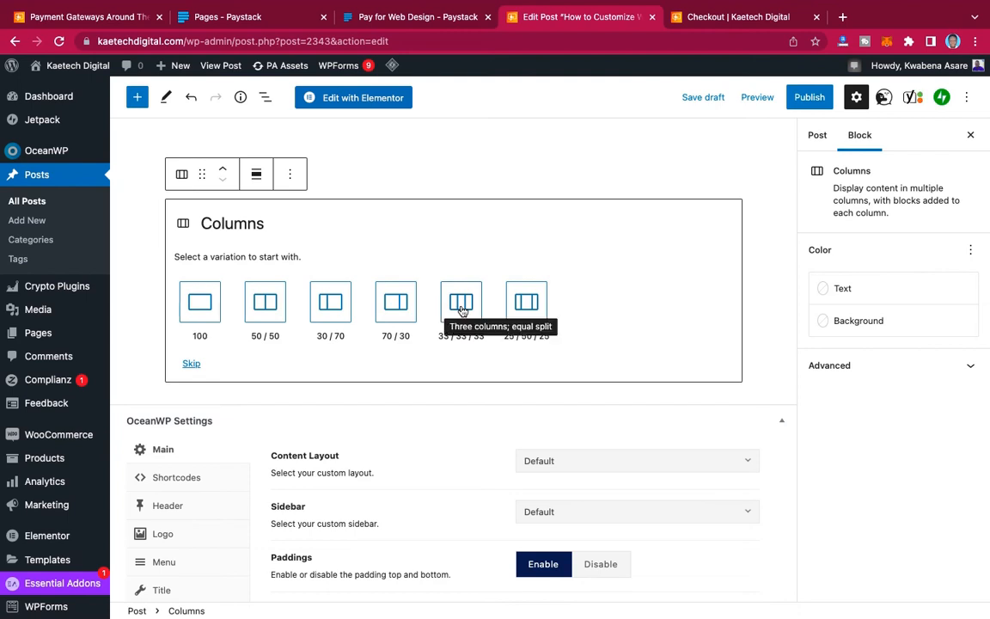
Choose the 33/33/33 column layout and add a 'Plan 1' heading in the first column
left_click(462, 310)
left_click(254, 217)
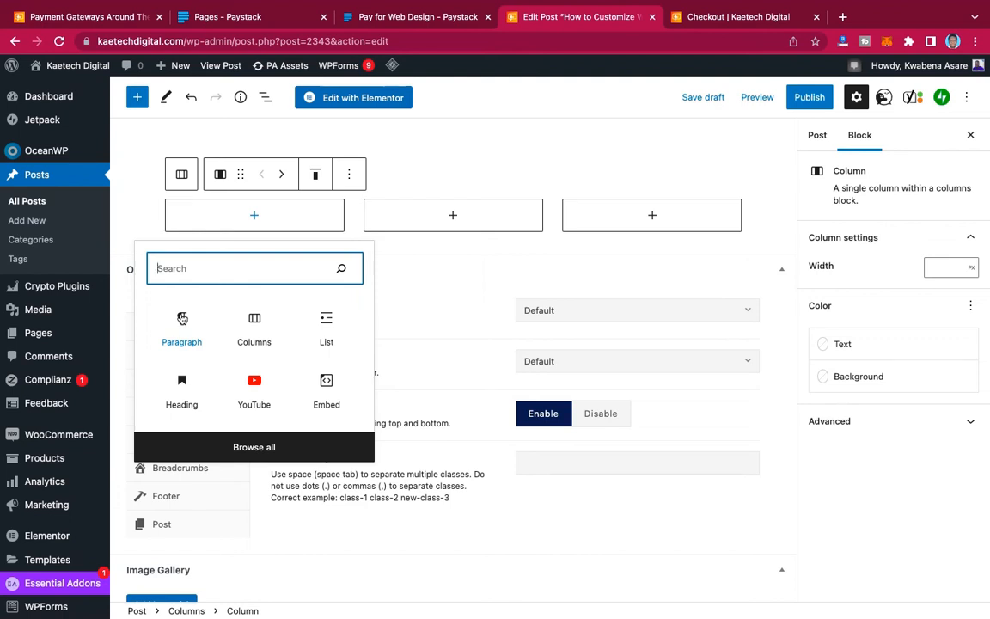
left_click(182, 319)
left_click(181, 318)
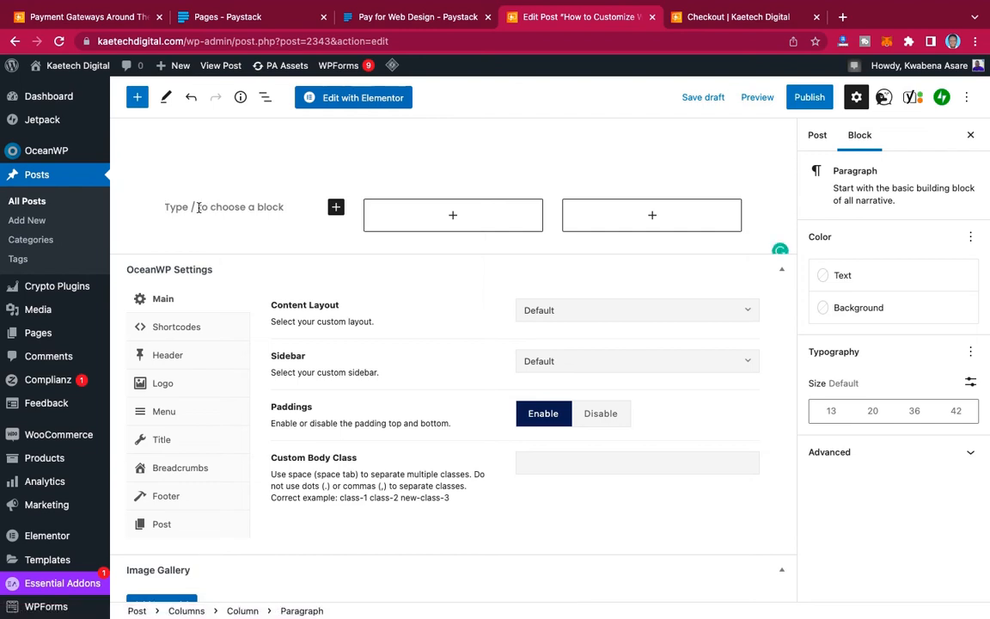
left_click(336, 207)
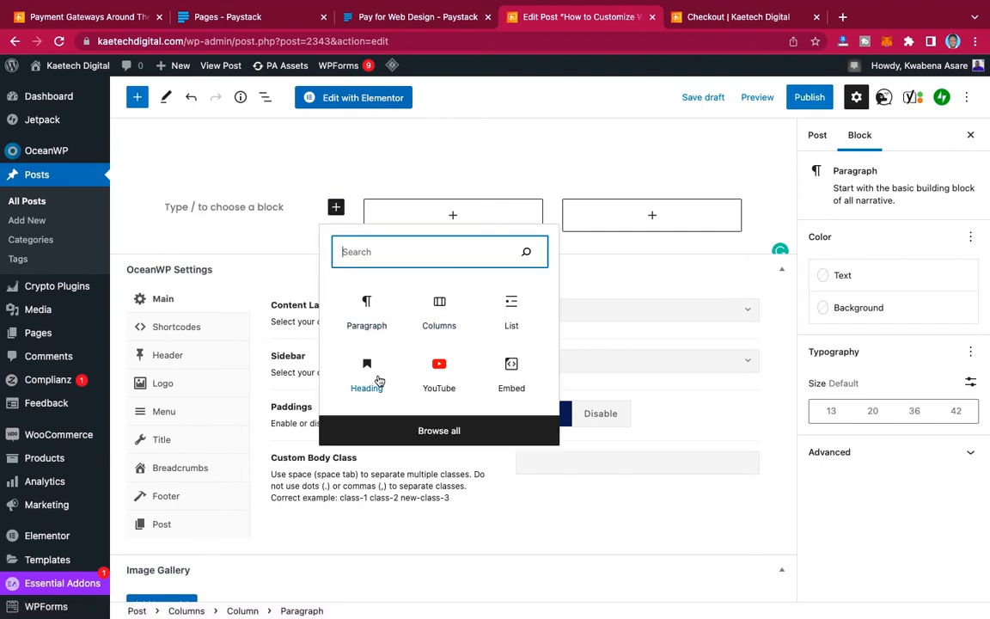
left_click(367, 370)
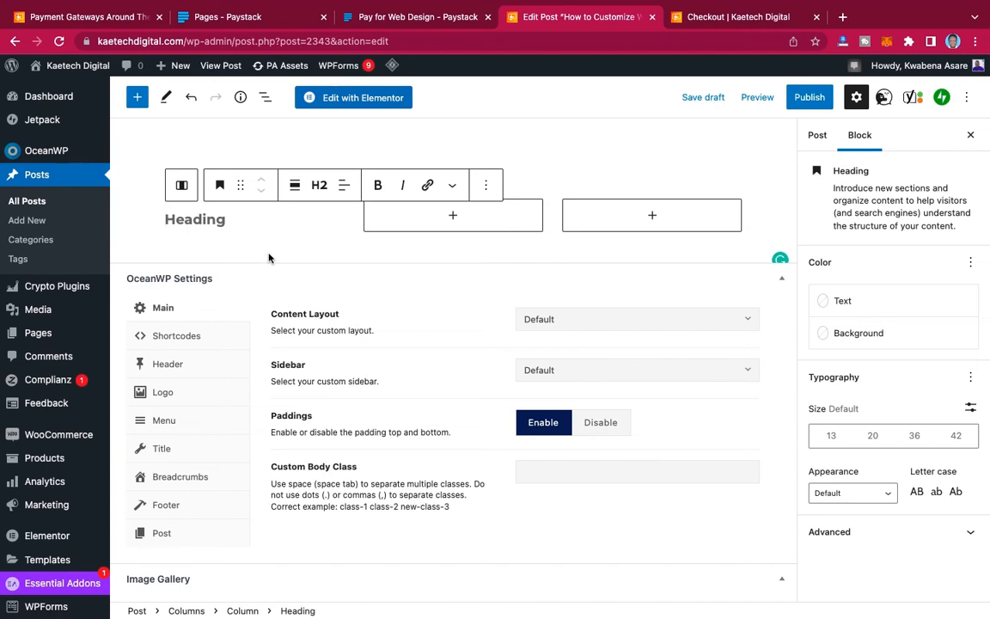
type("Plan 1")
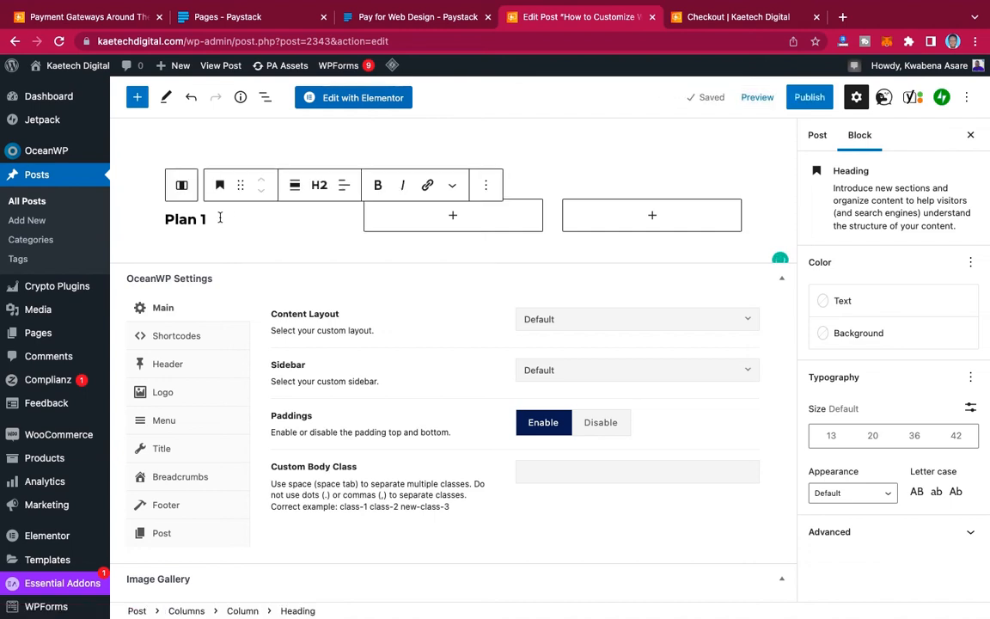
Add a 'Some description' paragraph under the heading, leaving an empty block below
key("Return")
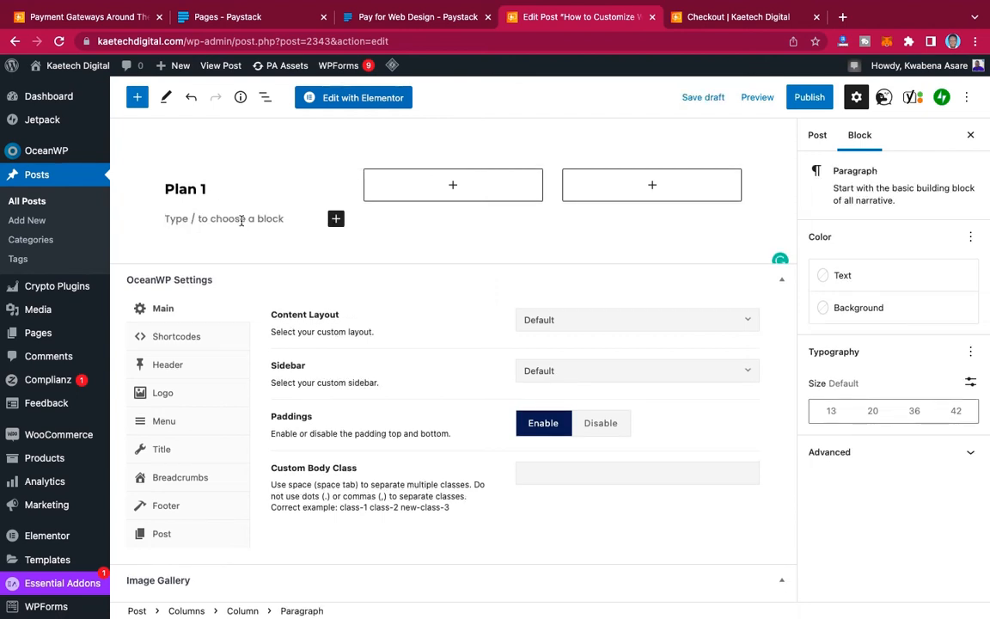
type("Some description")
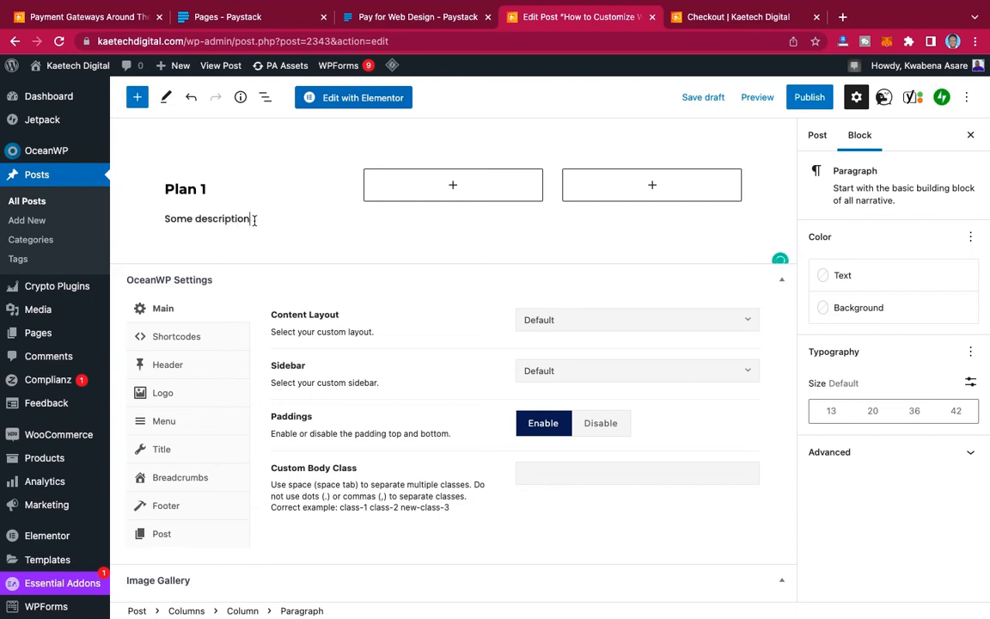
key("Return")
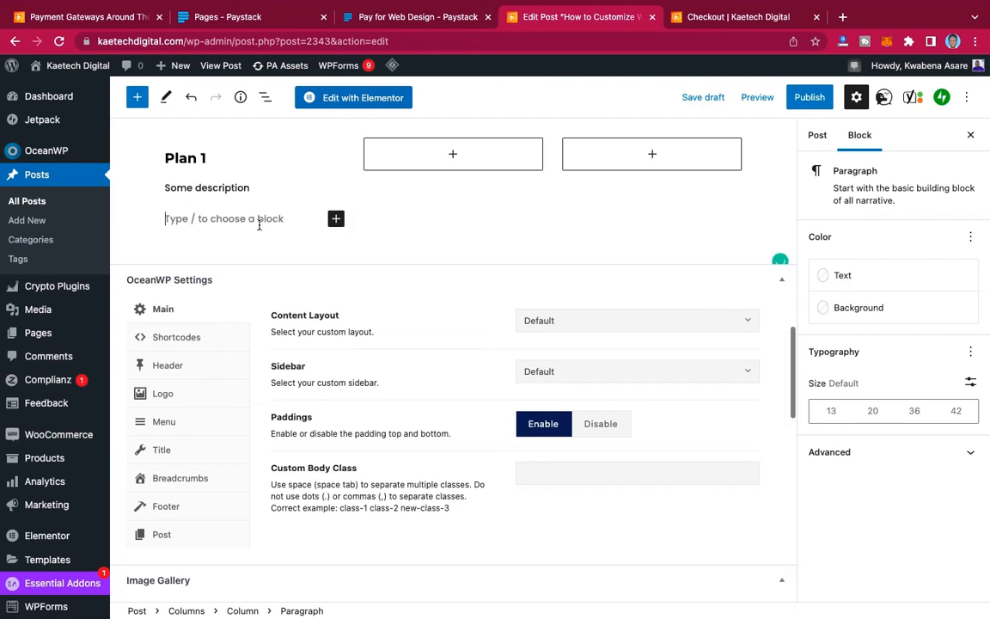
key("BackSpace")
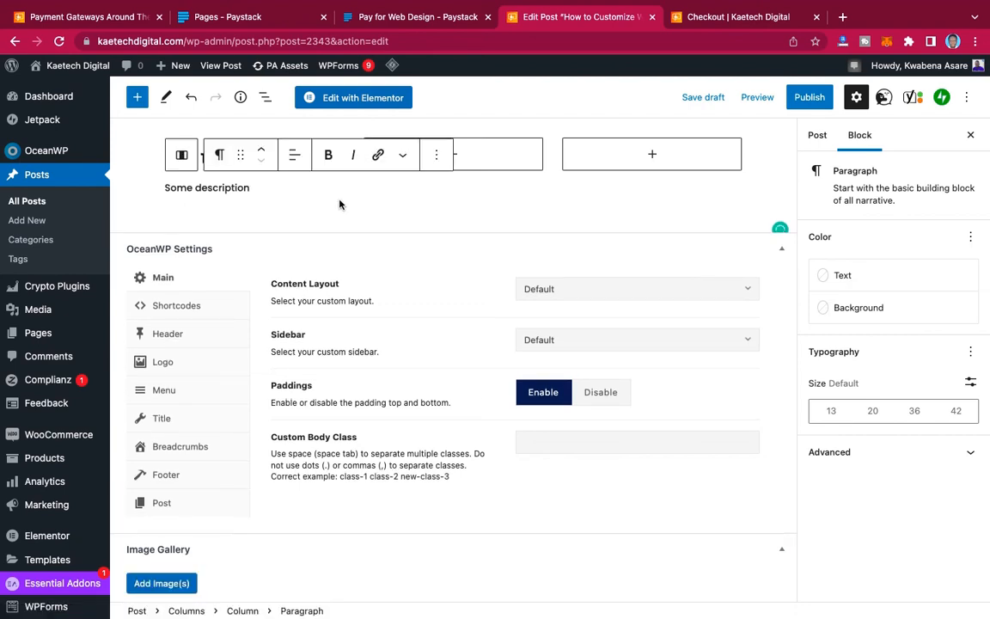
key("Return")
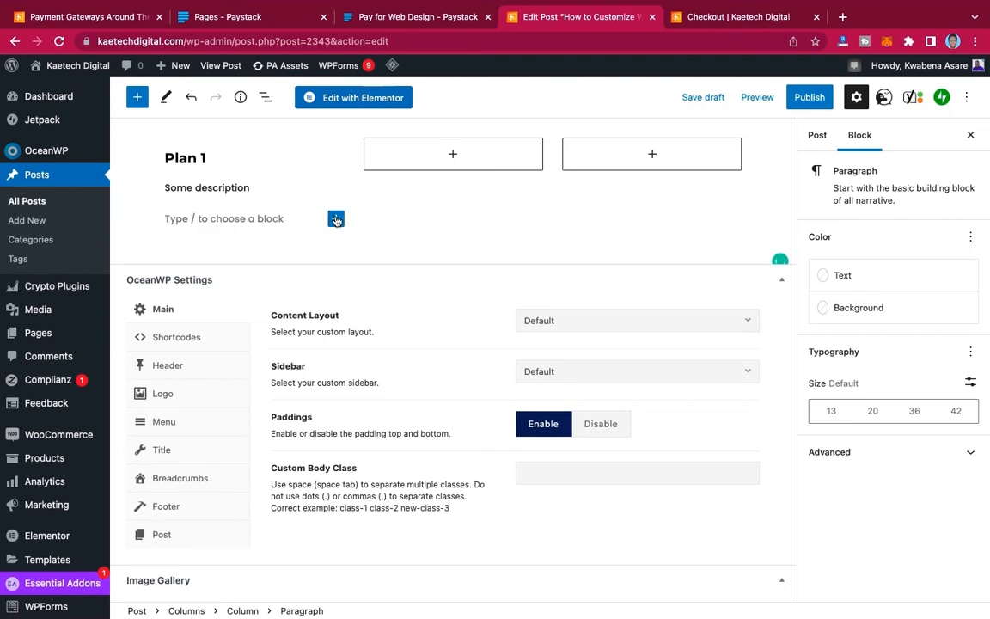
Insert a Buttons block in the empty block and label the button 'Pay Now'
left_click(336, 219)
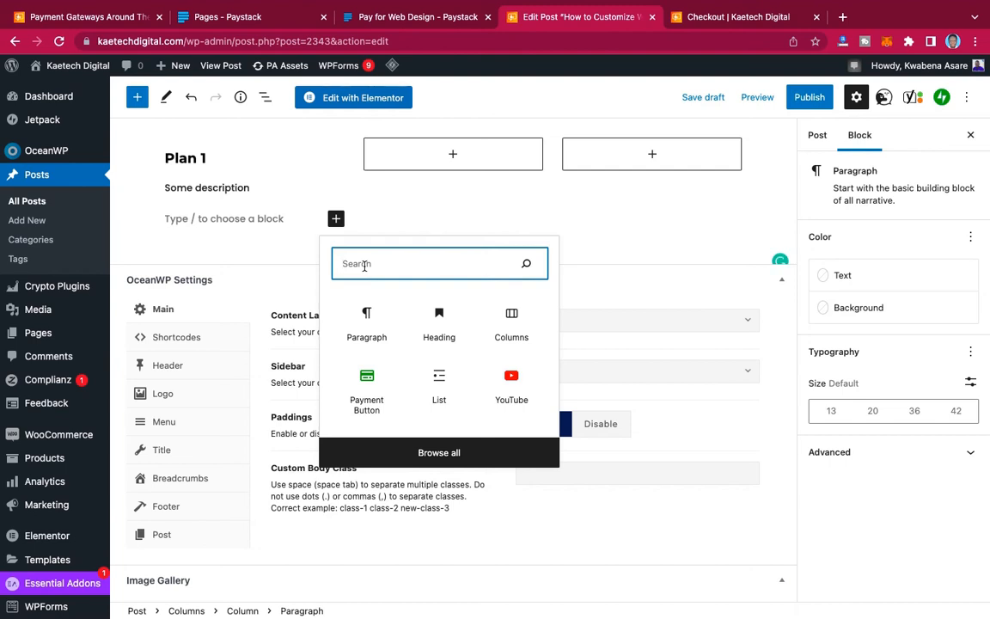
type("button")
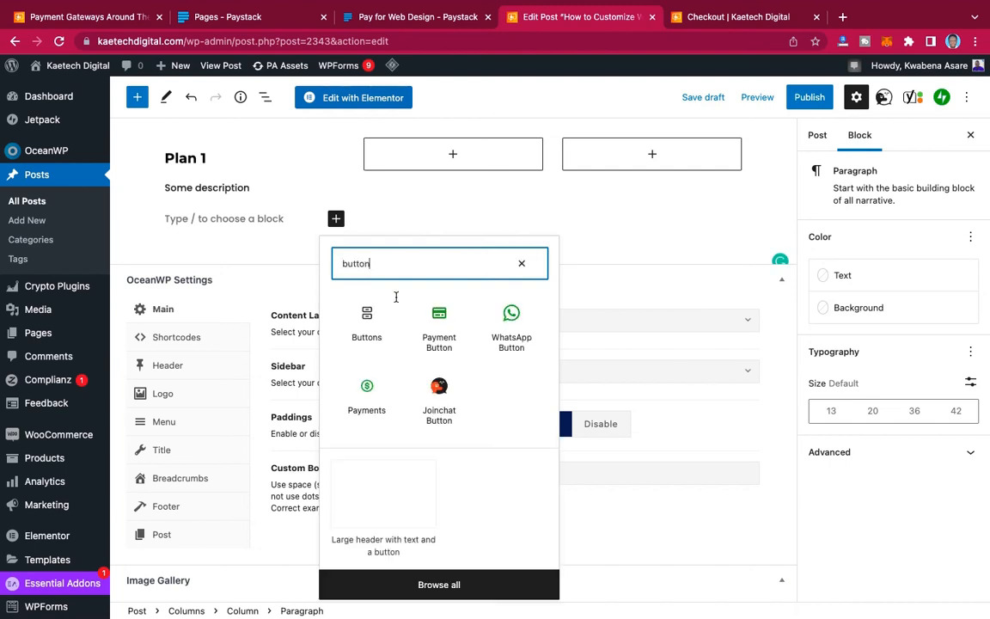
left_click(367, 320)
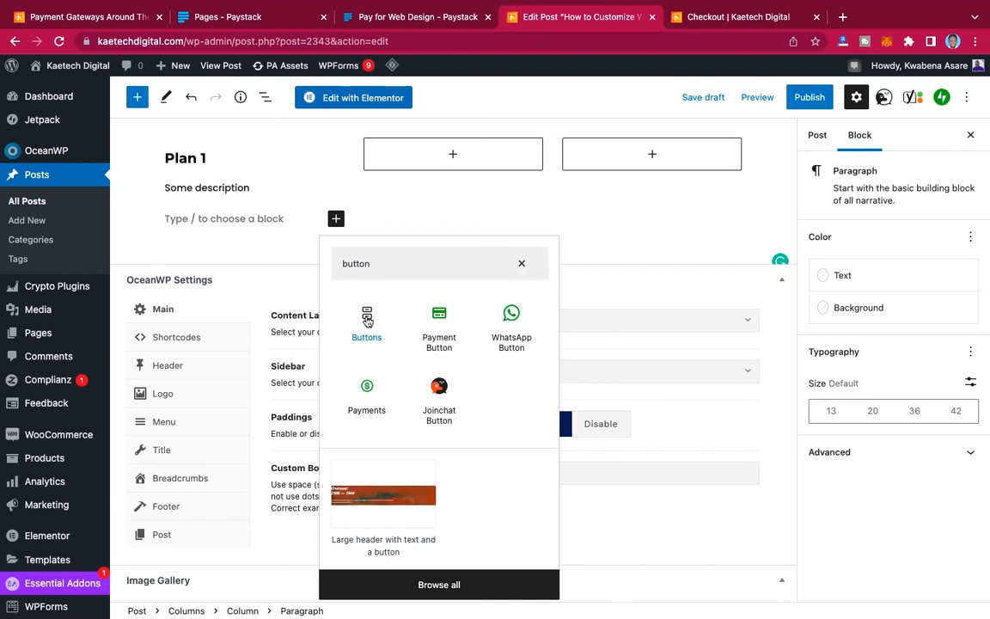
left_click(367, 321)
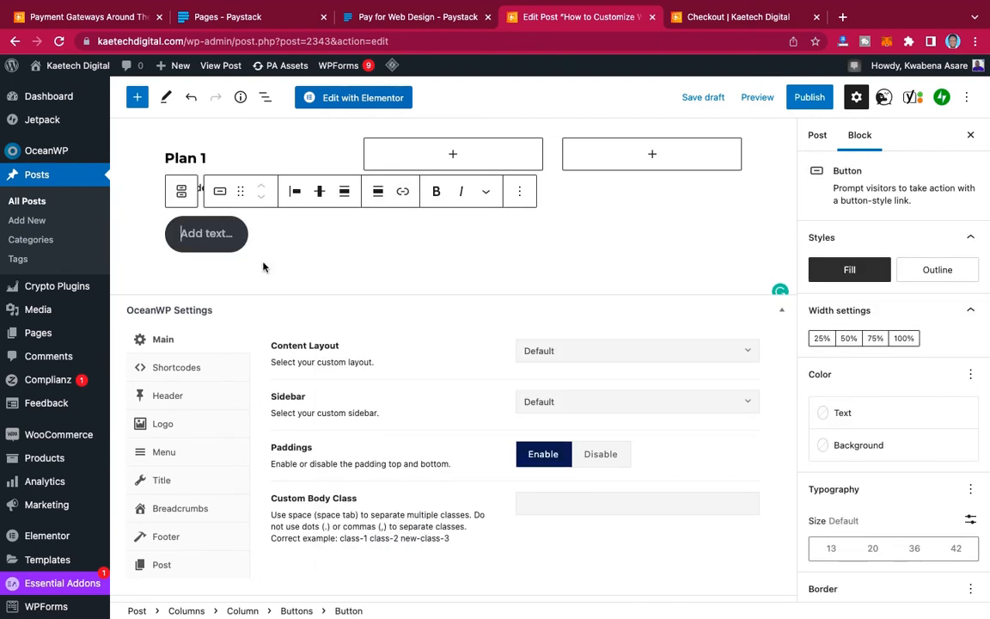
scroll(263, 267, "down", 1)
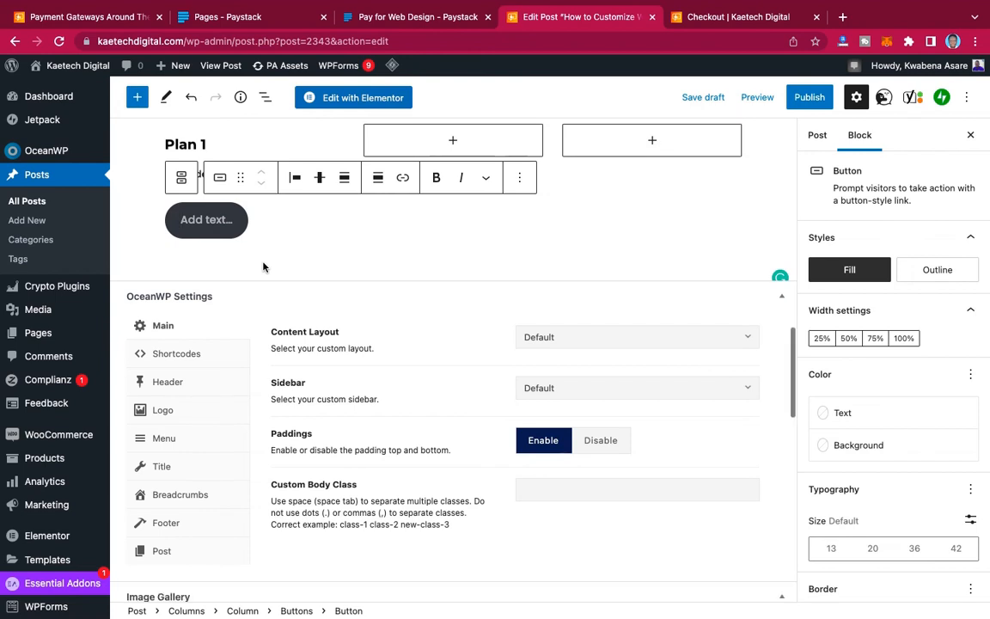
left_click(220, 232)
type("Pay Now")
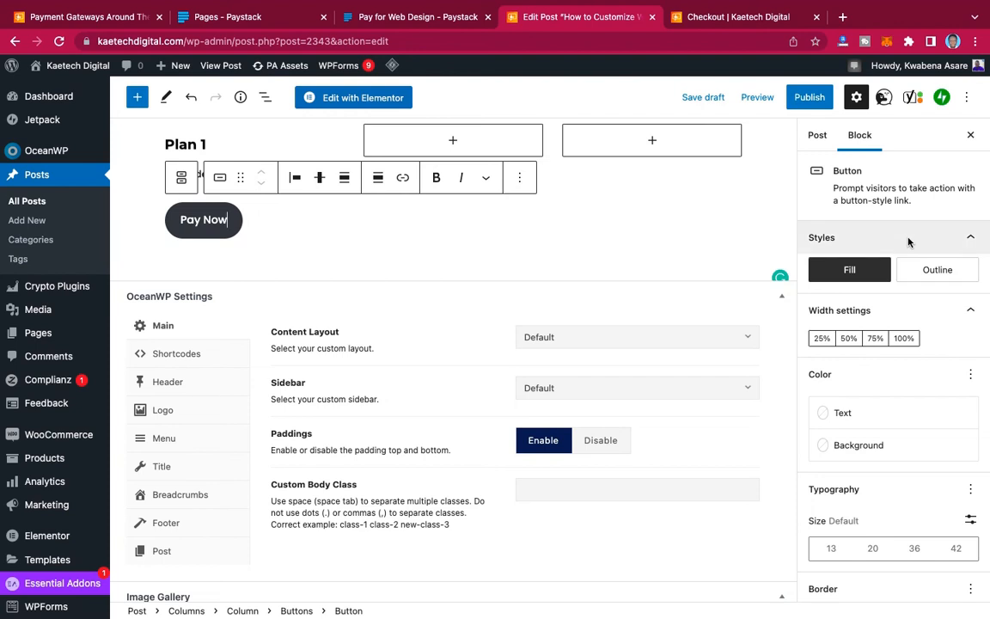
scroll(909, 243, "down", 2)
scroll(906, 241, "up", 2)
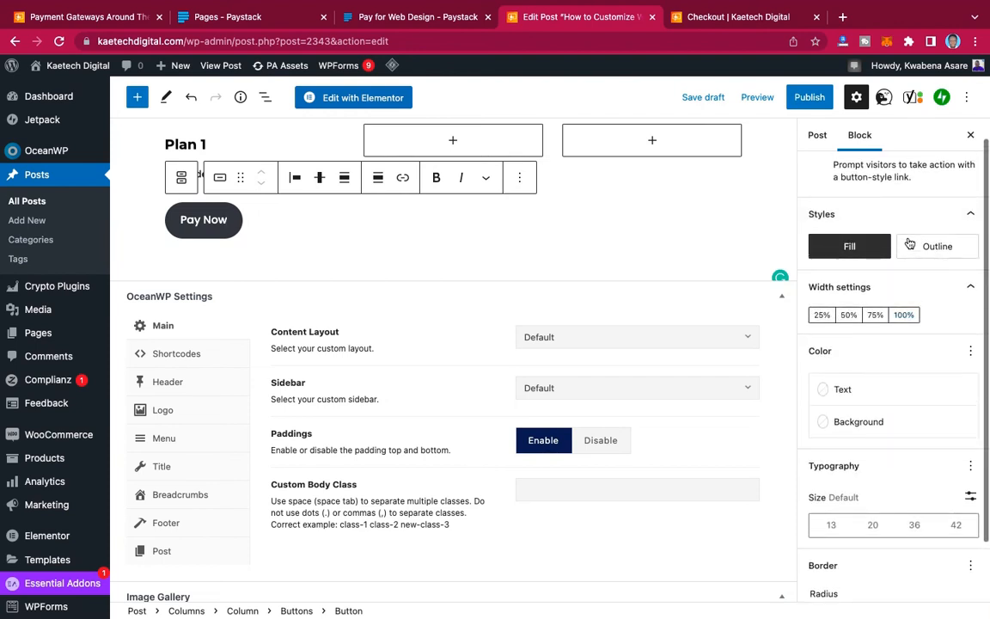
Give the Pay Now button a vivid green cyan (00D084) background and white text
left_click(878, 428)
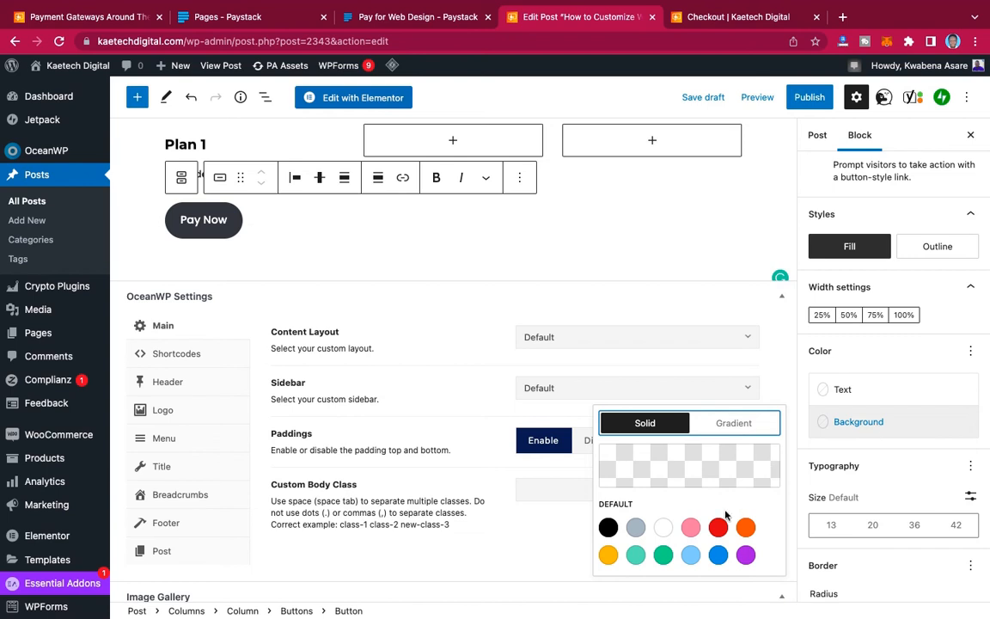
left_click(664, 555)
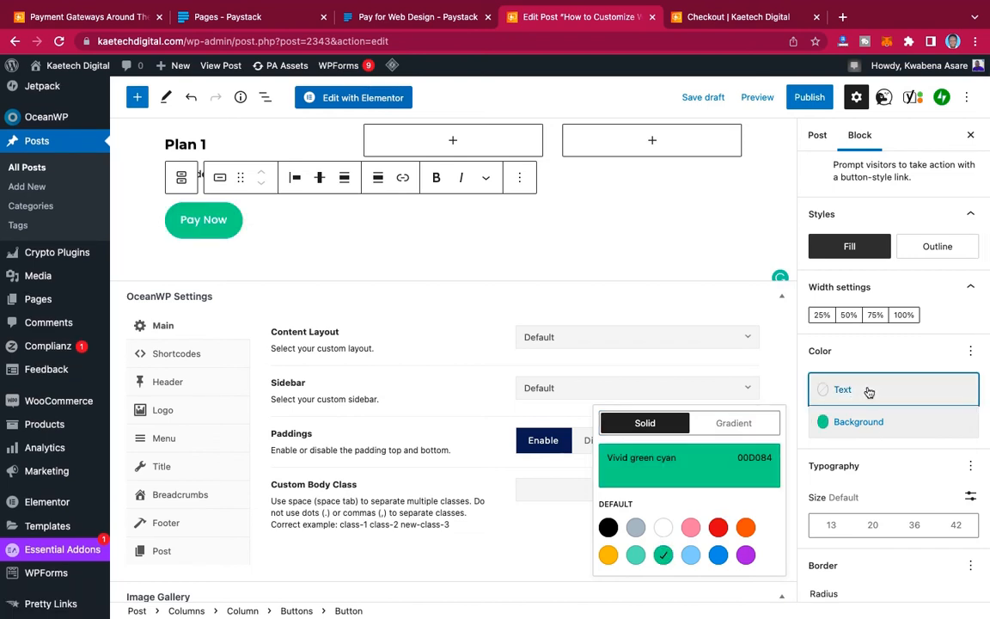
left_click(868, 392)
left_click(663, 465)
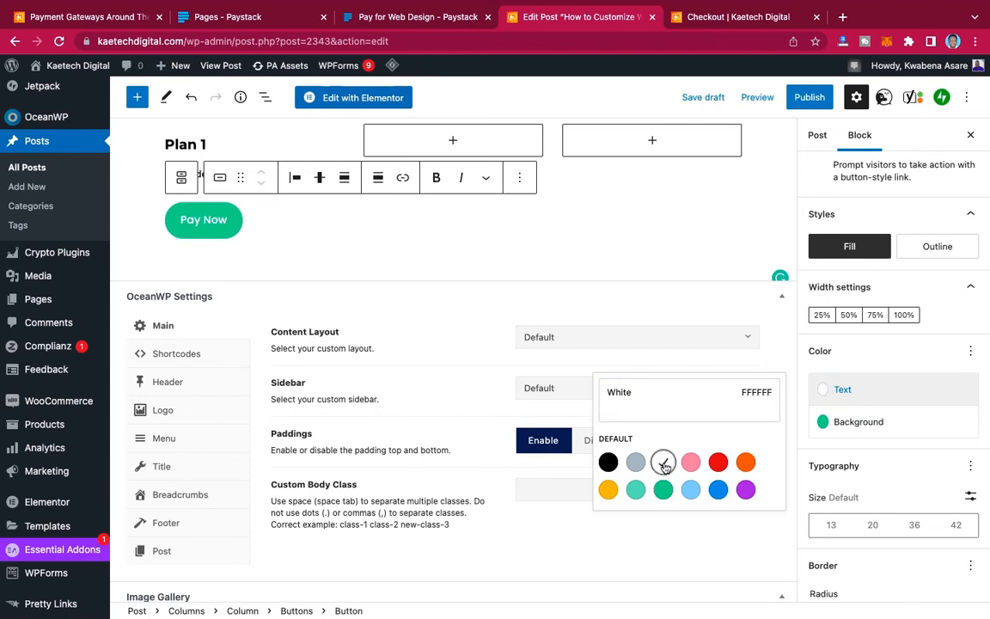
left_click(915, 381)
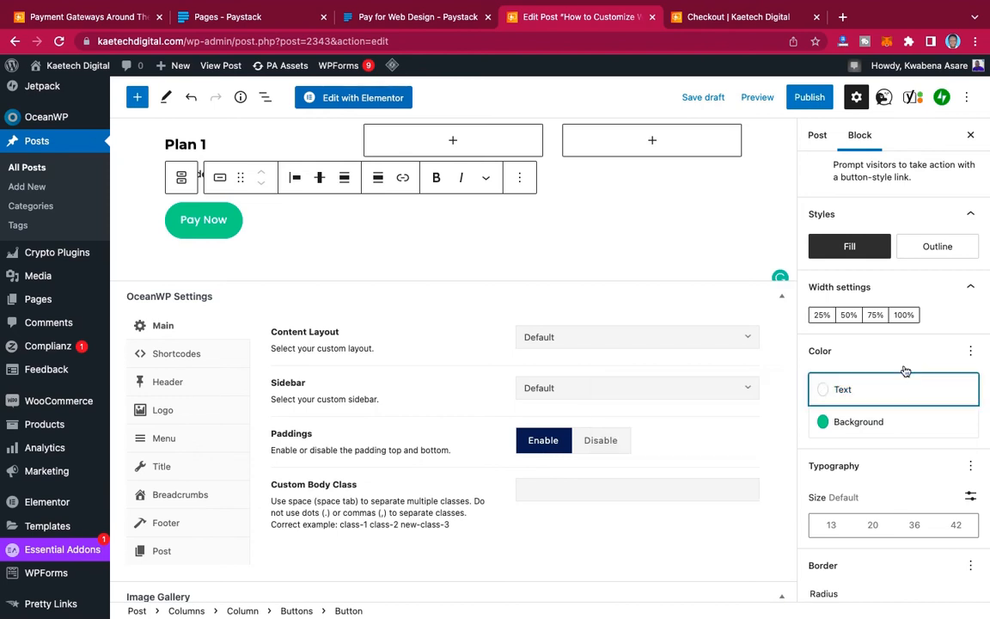
scroll(417, 234, "up", 2)
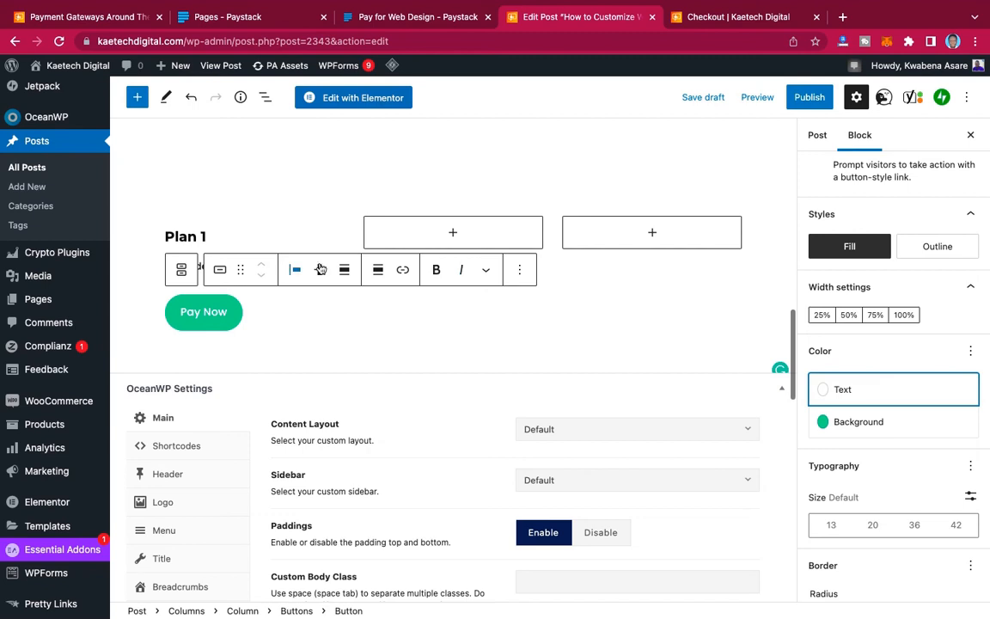
scroll(919, 439, "down", 2)
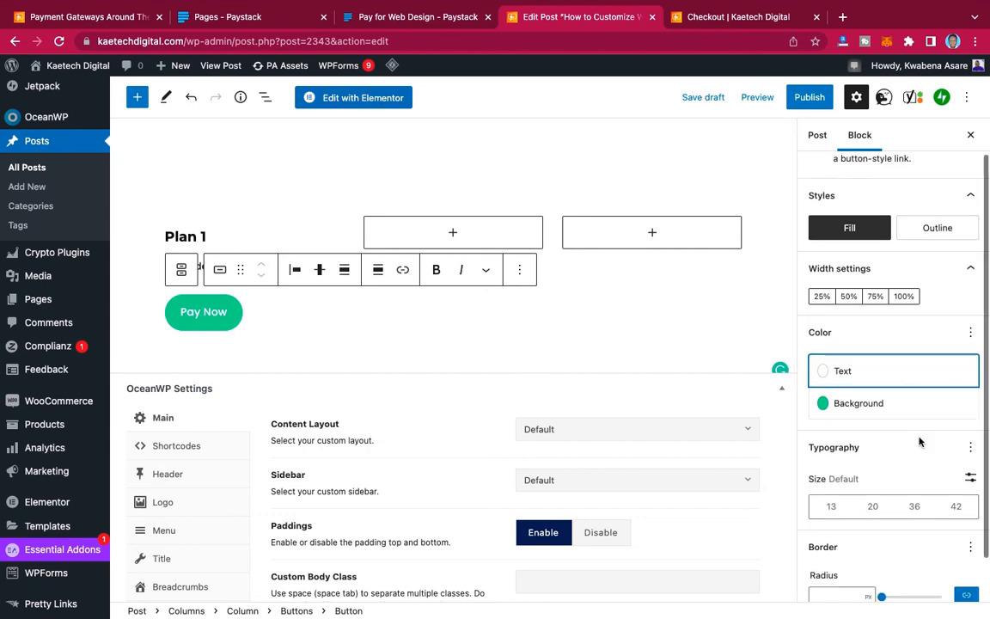
scroll(918, 441, "up", 2)
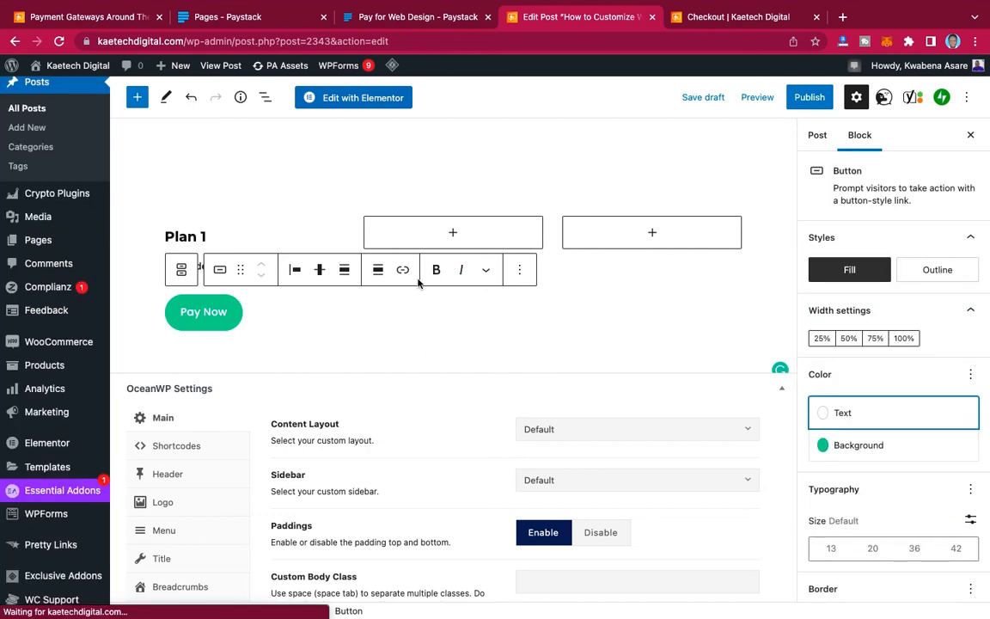
left_click(208, 315)
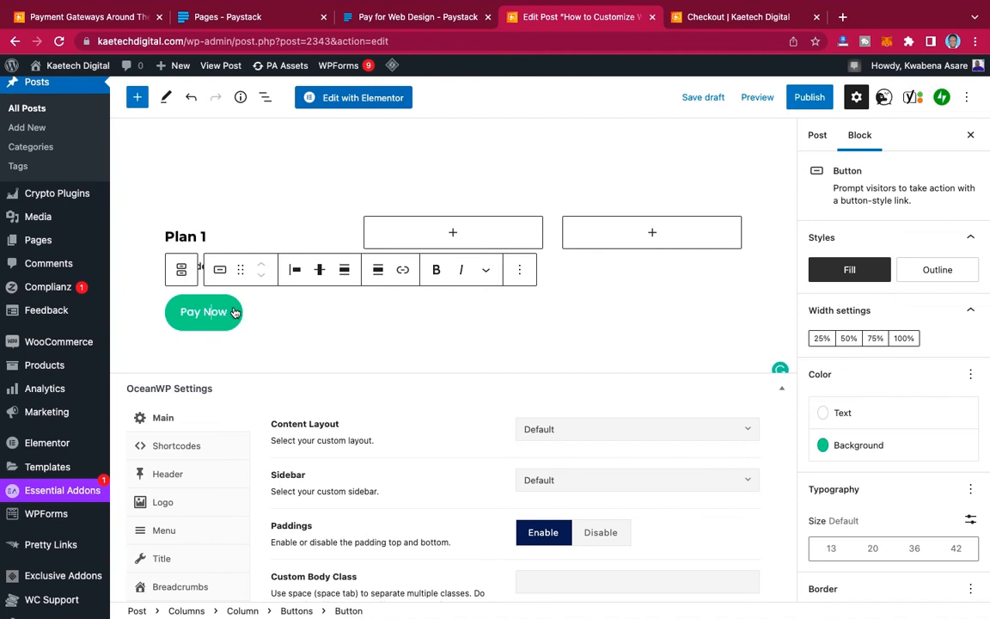
left_click_drag(232, 312, 176, 317)
left_click(402, 271)
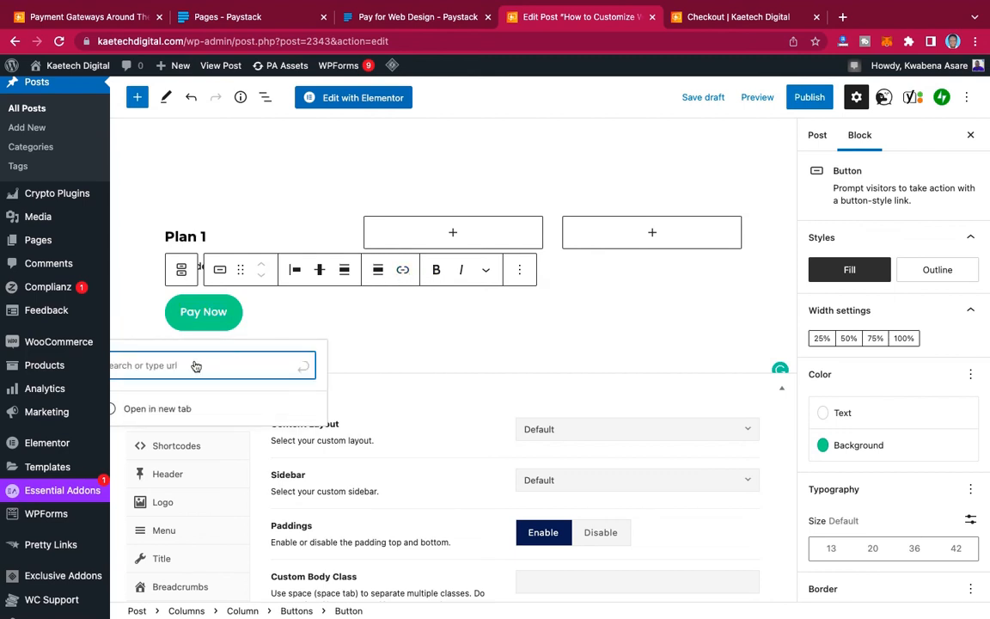
type("https://paystack.com/pay/kaetech-webdesign")
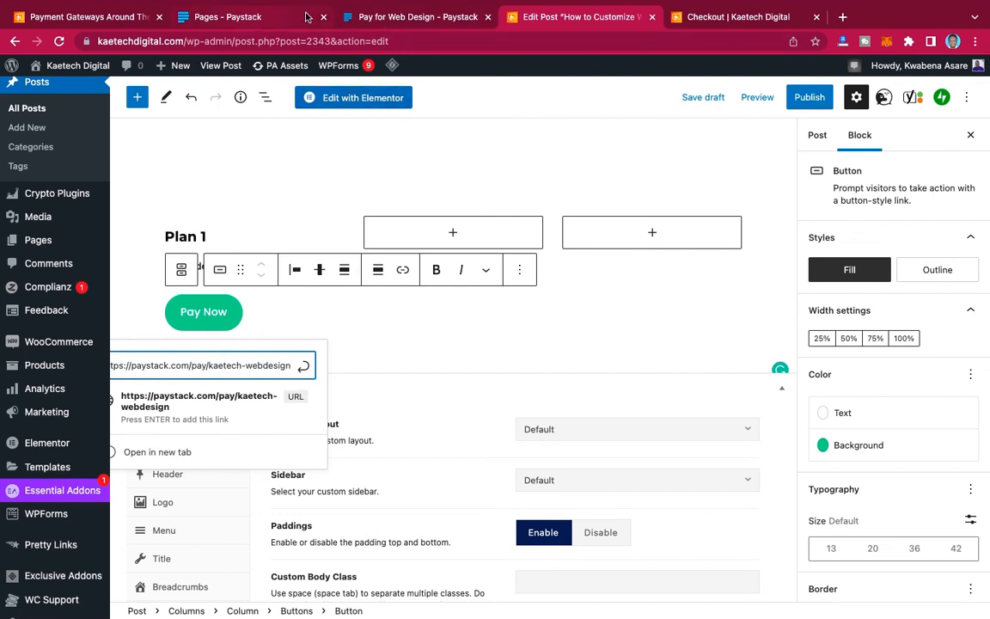
left_click(258, 17)
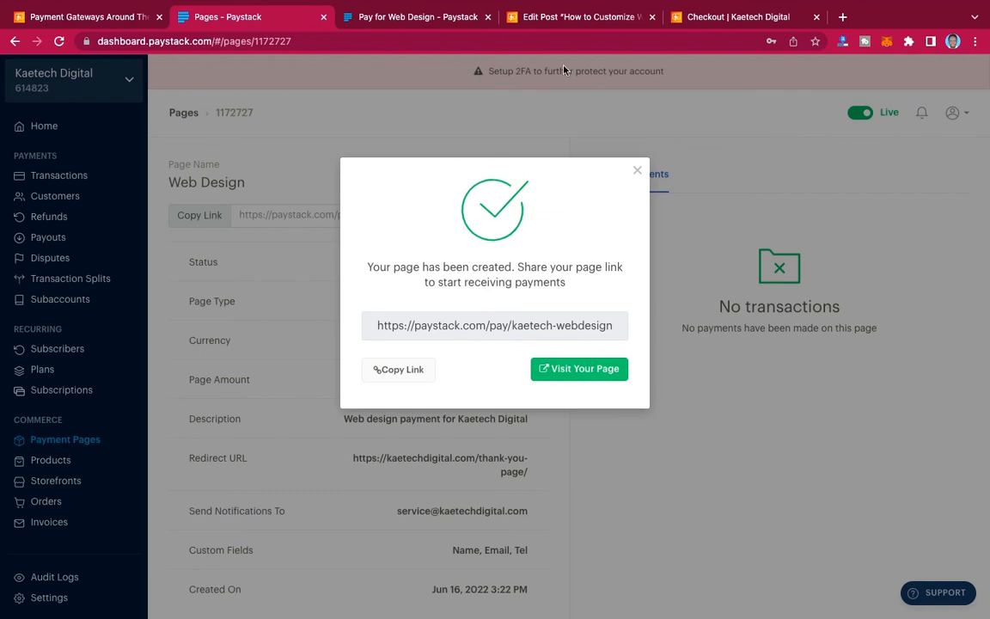
left_click(589, 20)
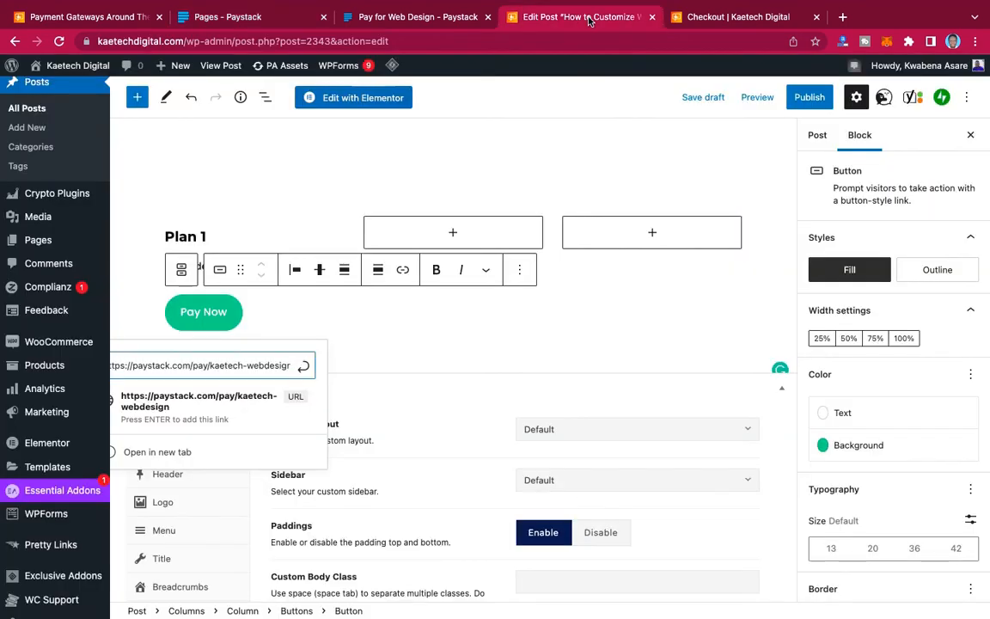
left_click(304, 368)
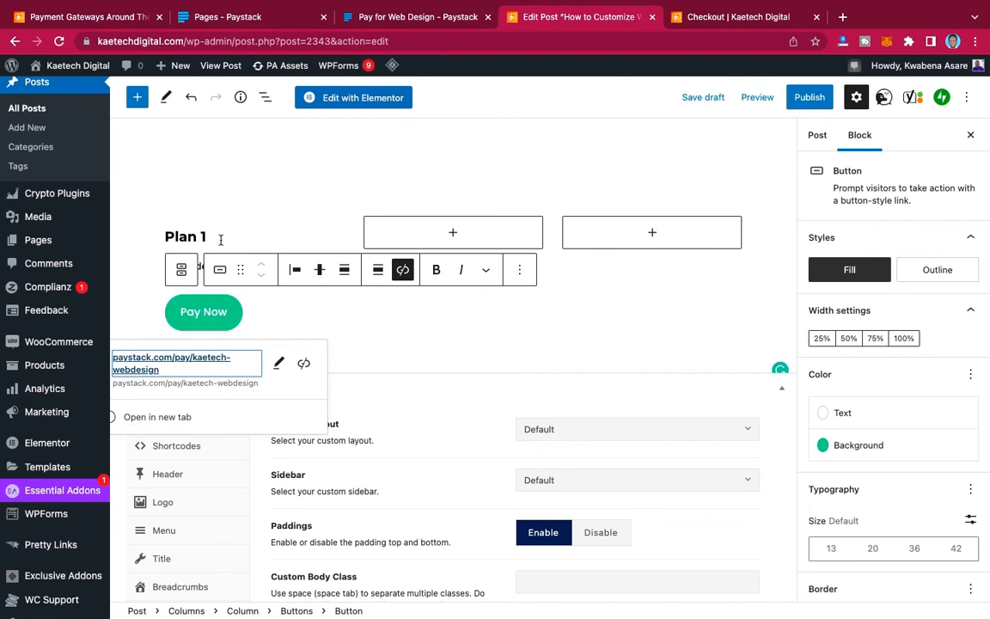
left_click(596, 187)
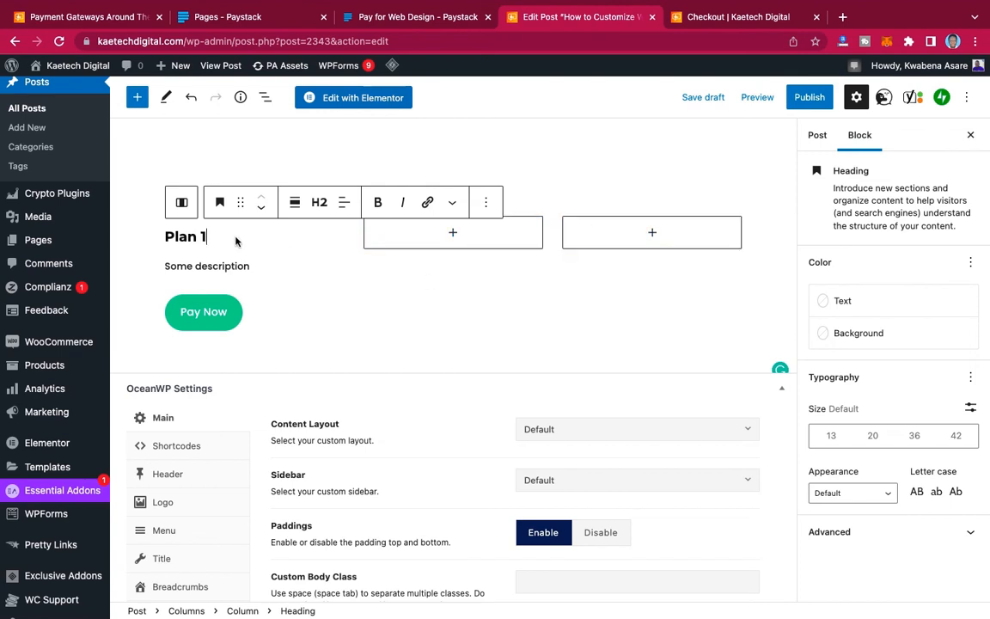
Publish the post, confirm in the pre-publish panel, and view the live post
left_click(809, 98)
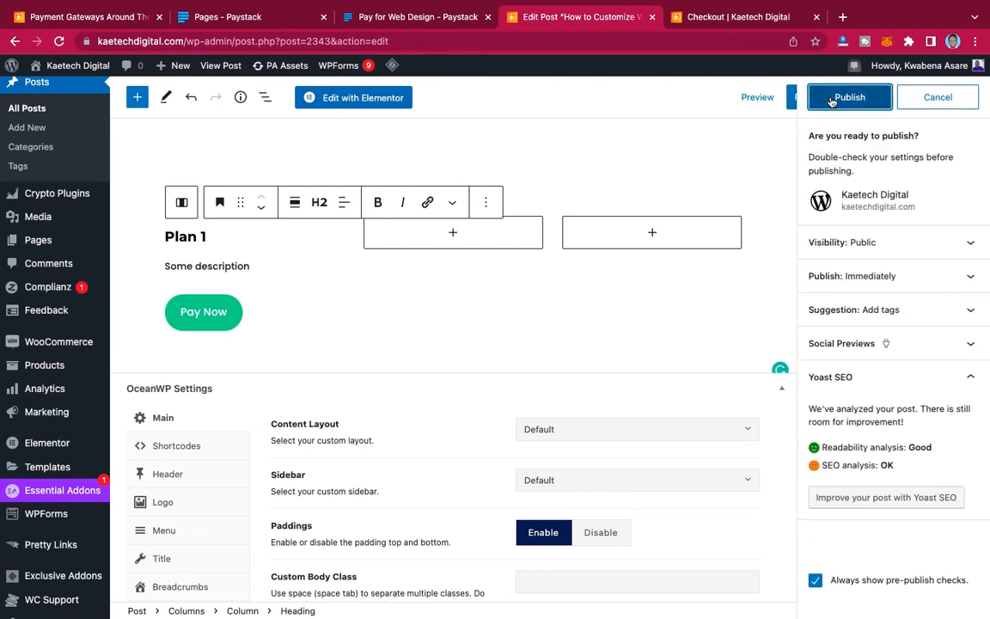
left_click(853, 98)
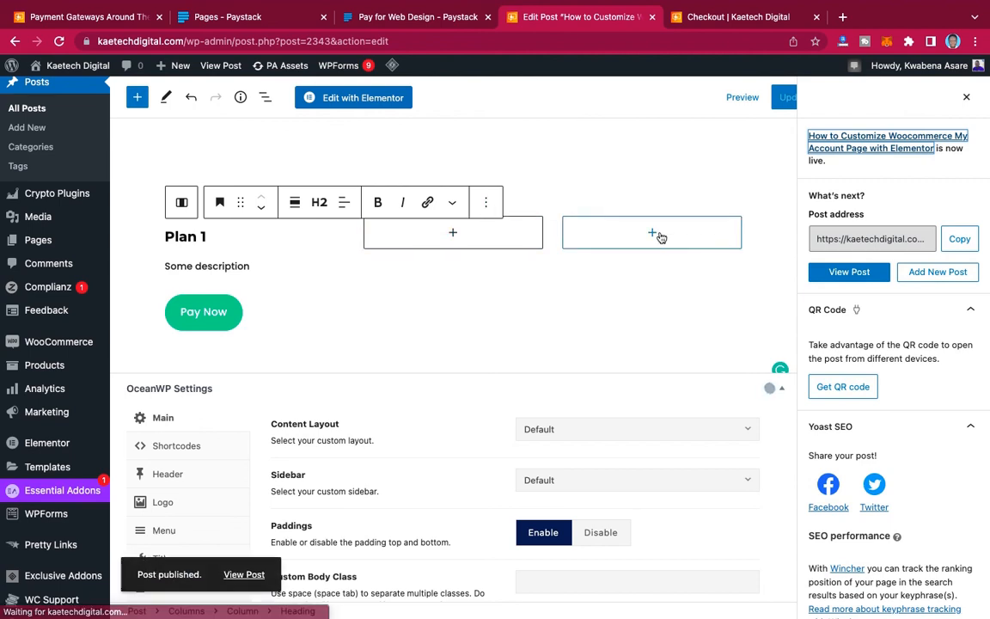
left_click(239, 574)
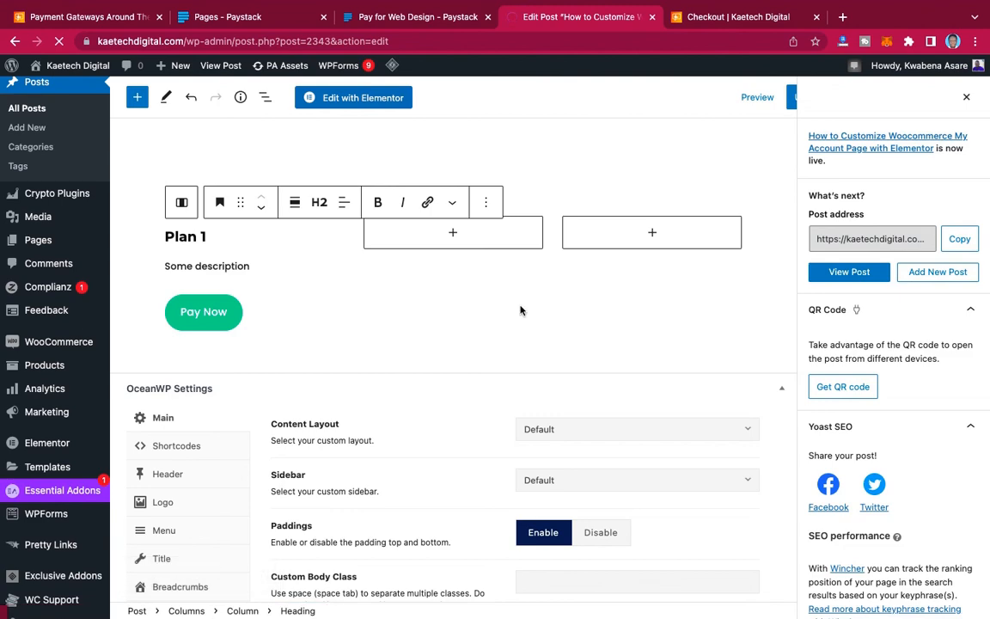
Scroll the live post to locate Plan 1, its description and the green Pay Now button
scroll(520, 311, "down", 8)
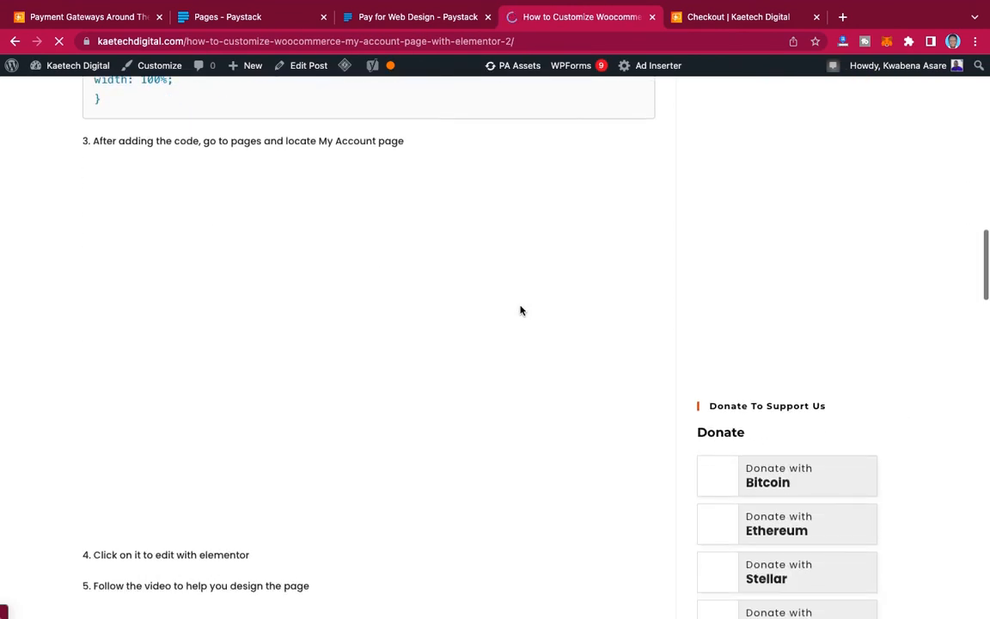
scroll(520, 310, "down", 9)
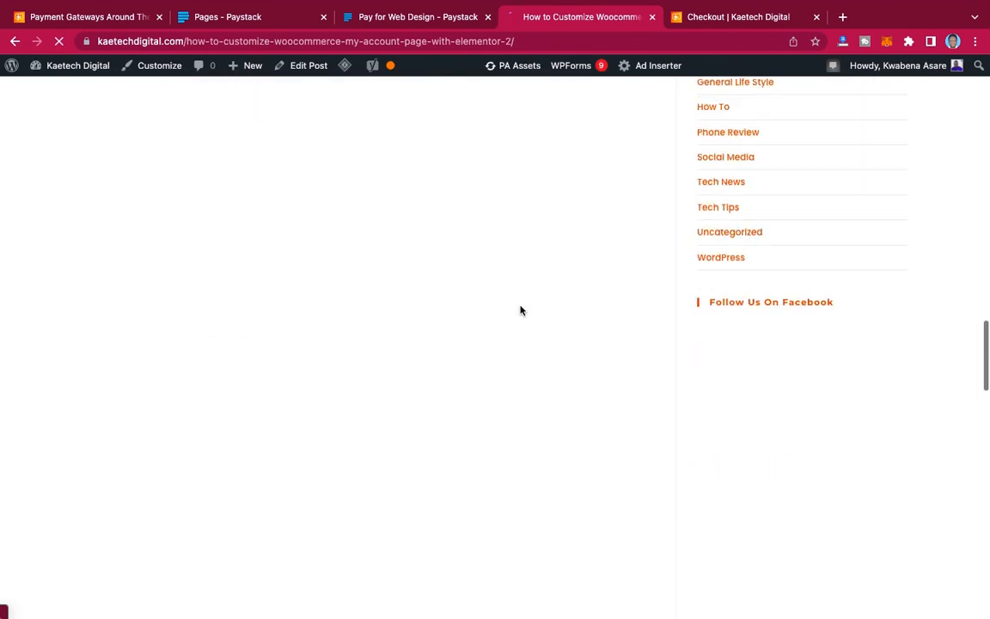
scroll(520, 311, "down", 6)
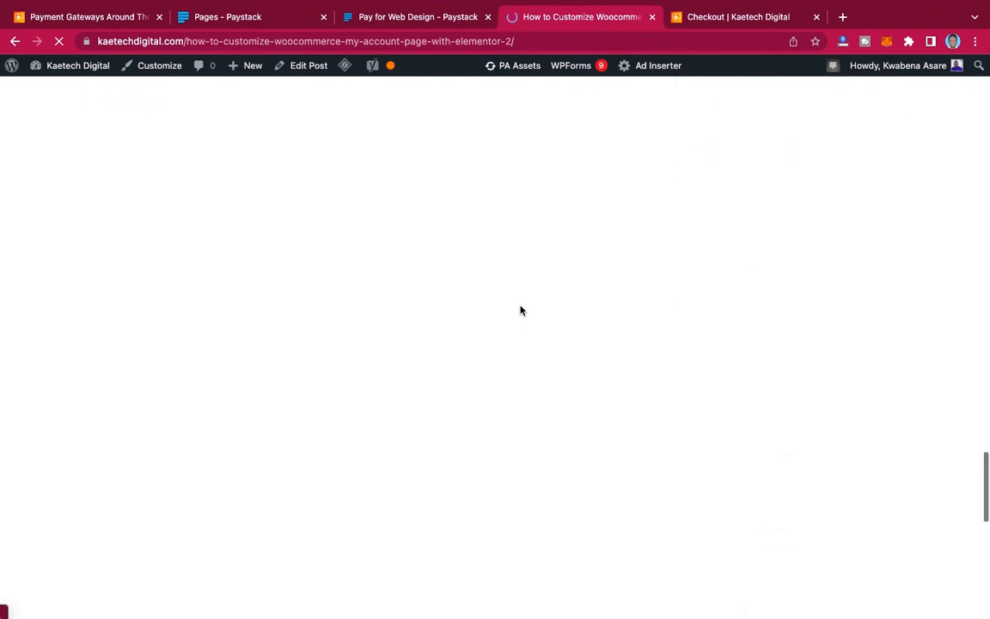
scroll(520, 310, "up", 5)
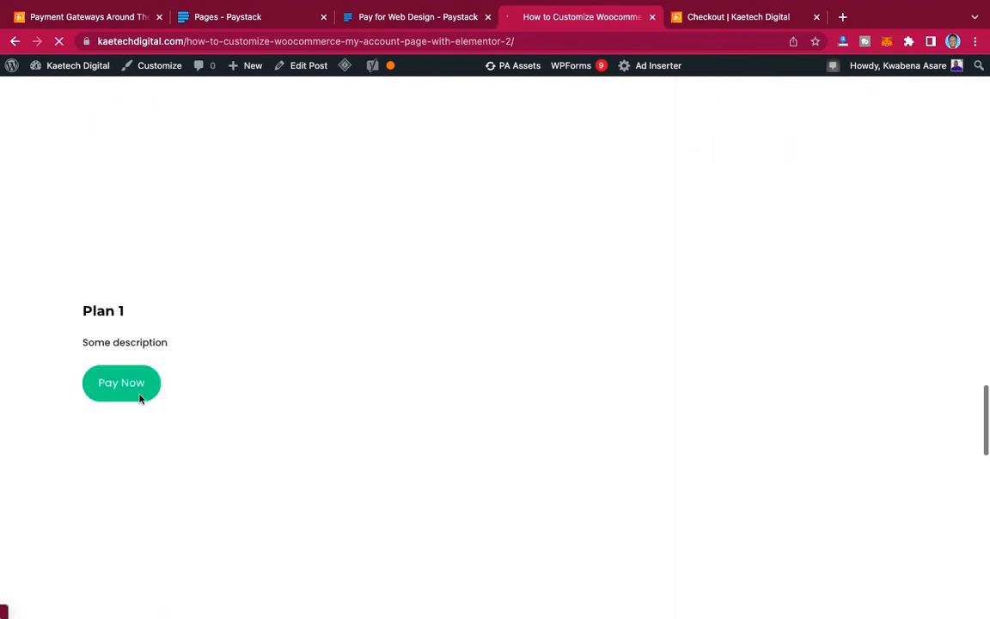
scroll(165, 382, "down", 5)
scroll(215, 398, "up", 6)
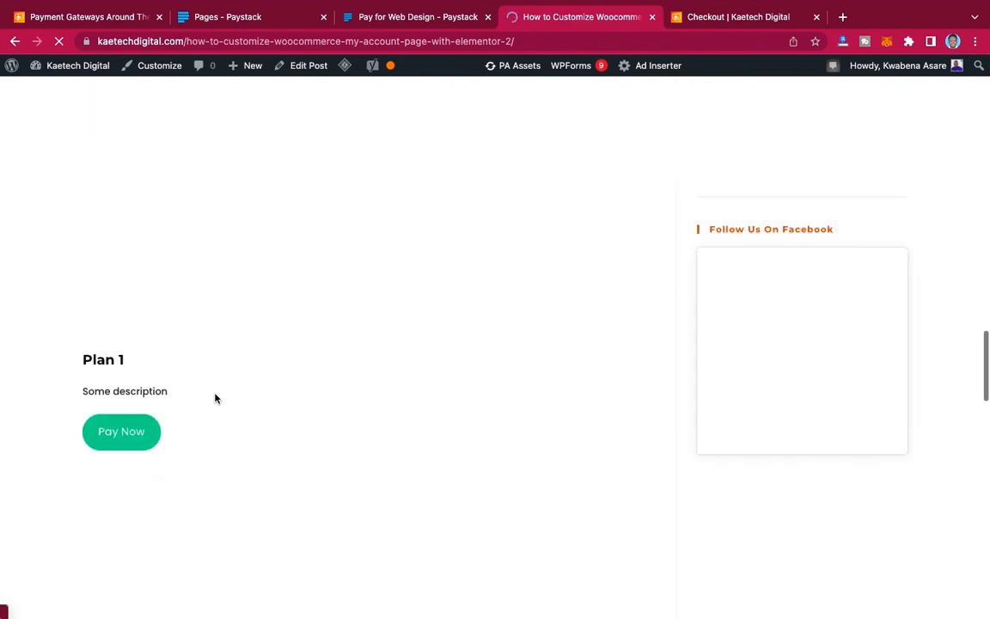
scroll(214, 398, "up", 3)
scroll(215, 398, "down", 1)
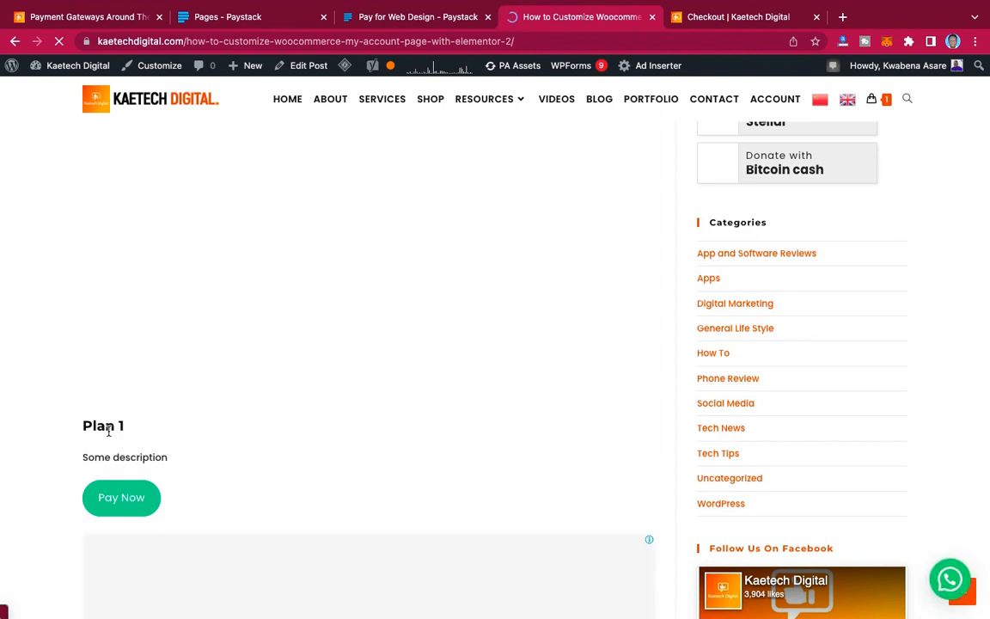
scroll(296, 393, "up", 5)
scroll(296, 395, "up", 4)
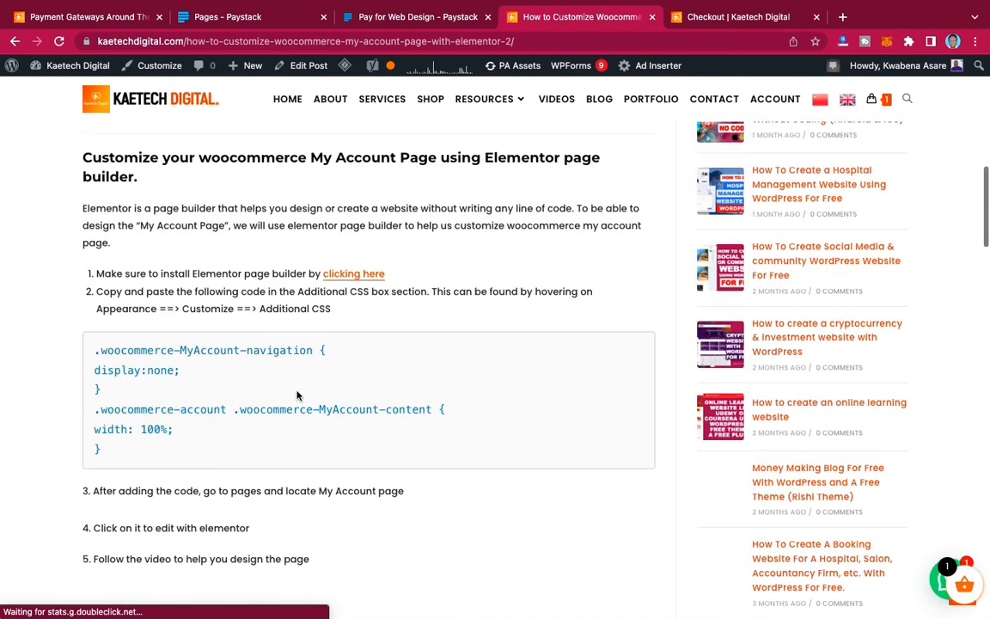
scroll(297, 391, "down", 8)
scroll(296, 391, "up", 4)
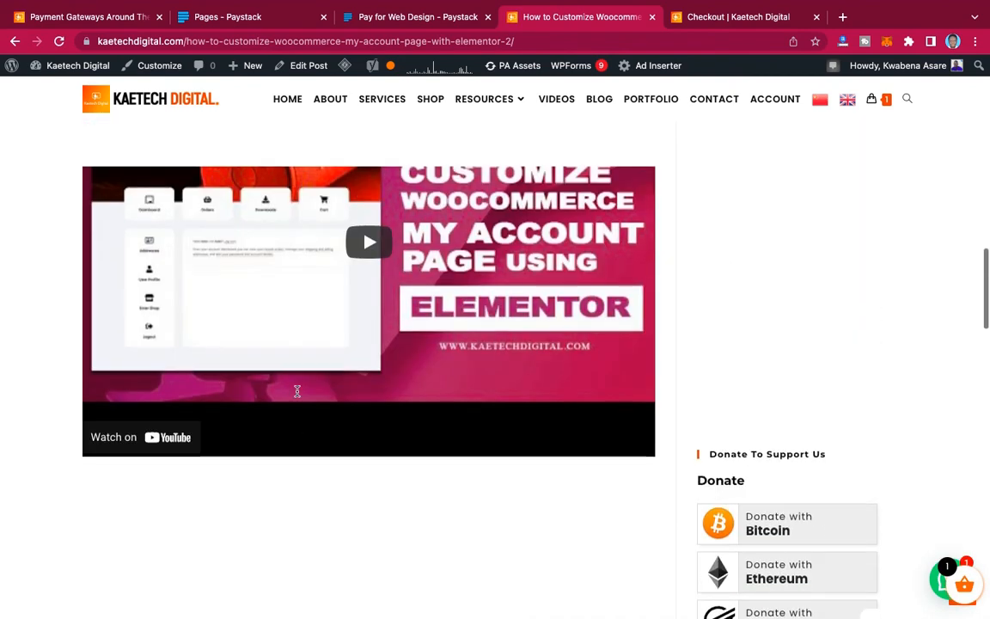
scroll(296, 391, "down", 8)
scroll(297, 396, "up", 1)
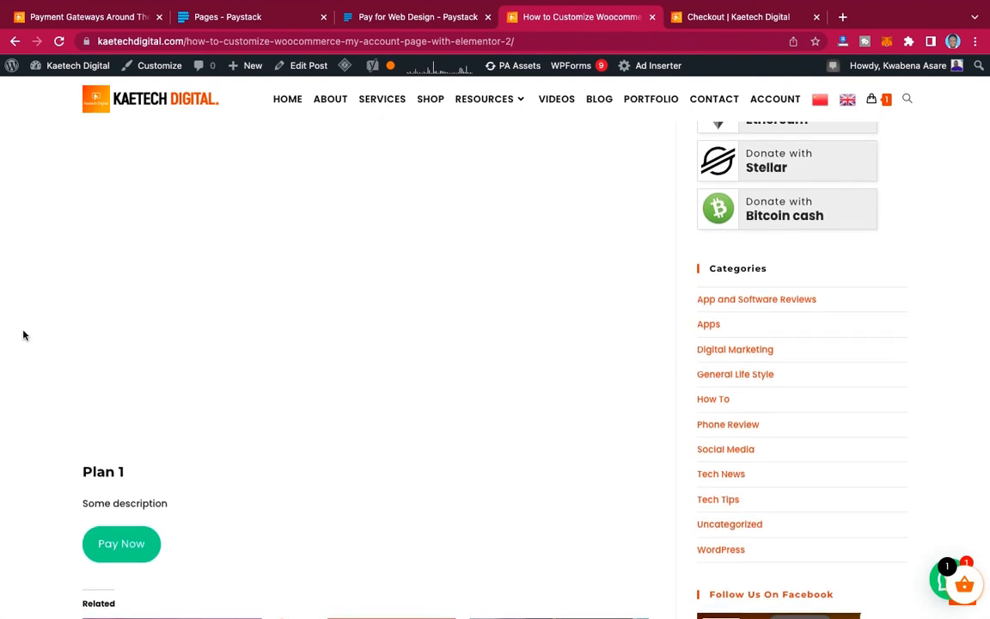
scroll(92, 508, "down", 1)
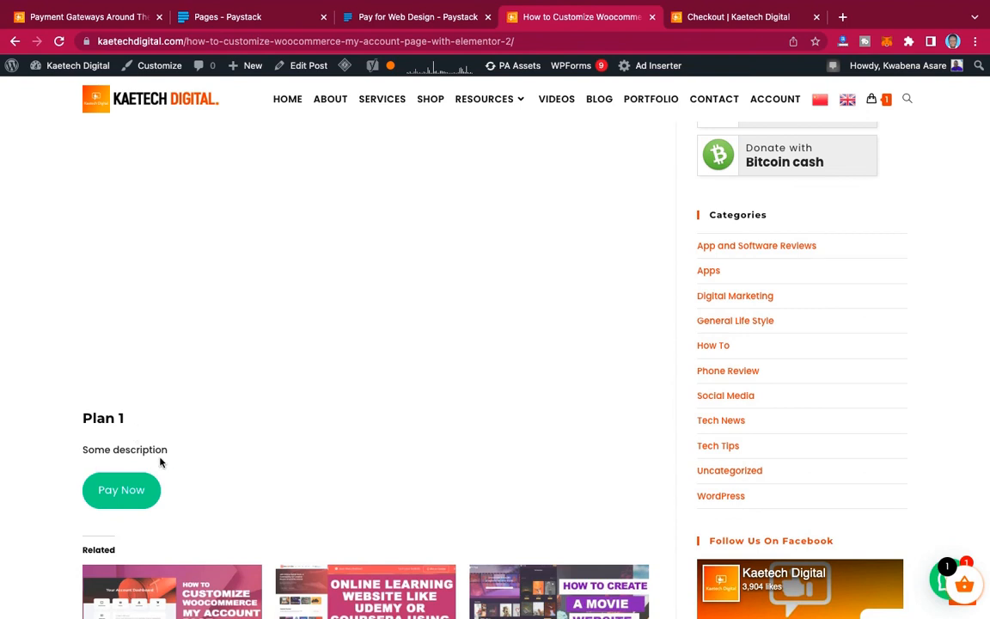
Open the Paystack page from Pay Now and enter the payer's email and phone number
left_click(122, 494)
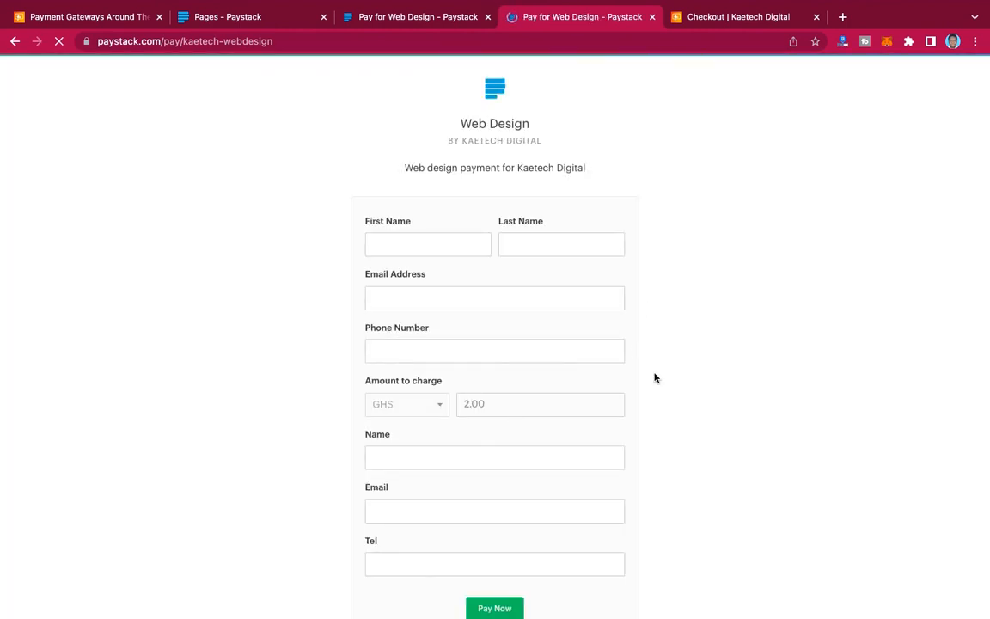
scroll(719, 356, "down", 3)
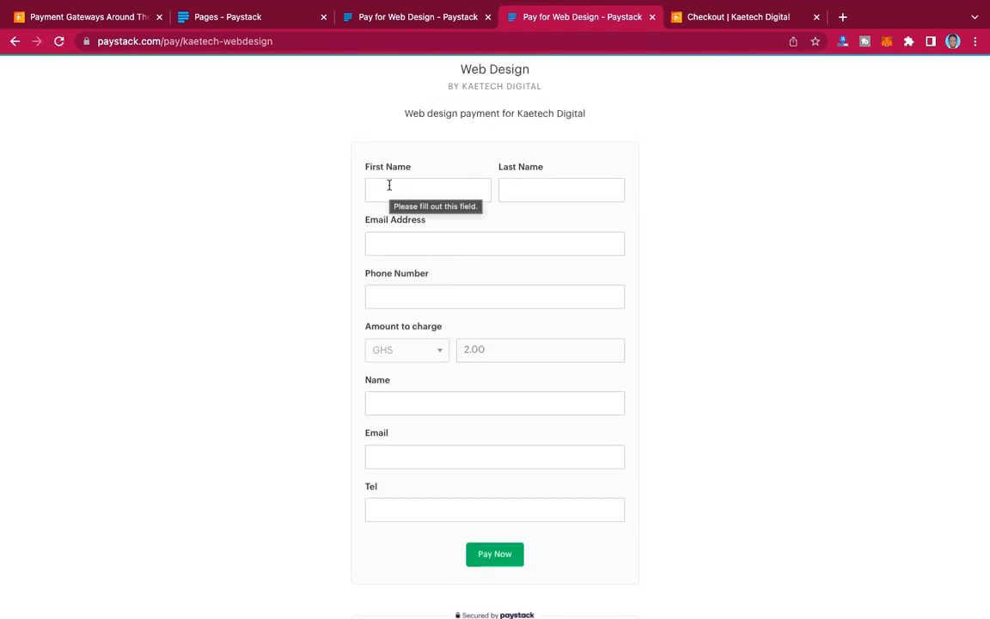
left_click(389, 186)
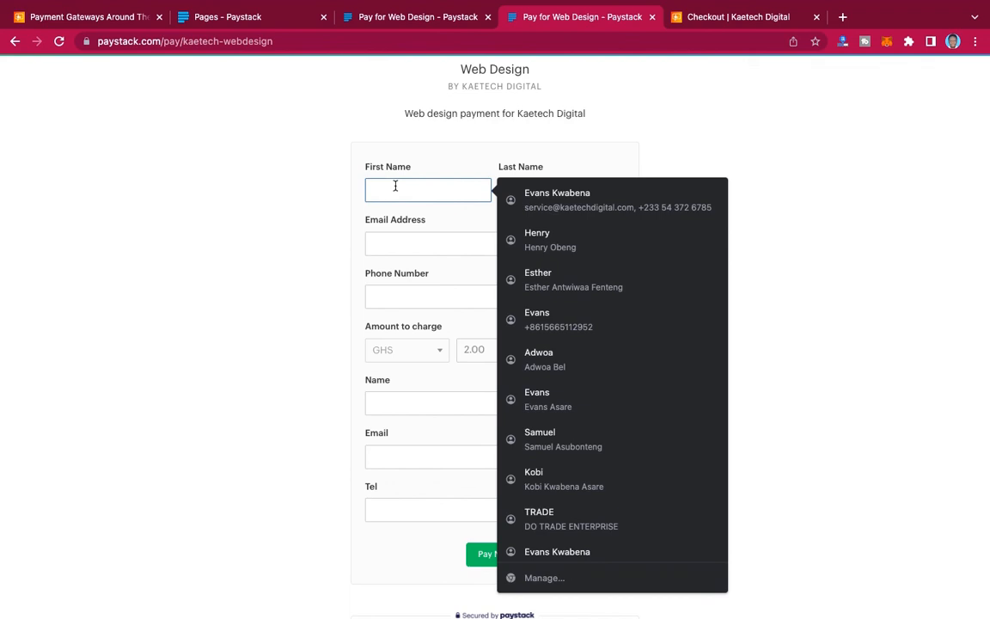
left_click(552, 293)
left_click_drag(520, 244, 326, 245)
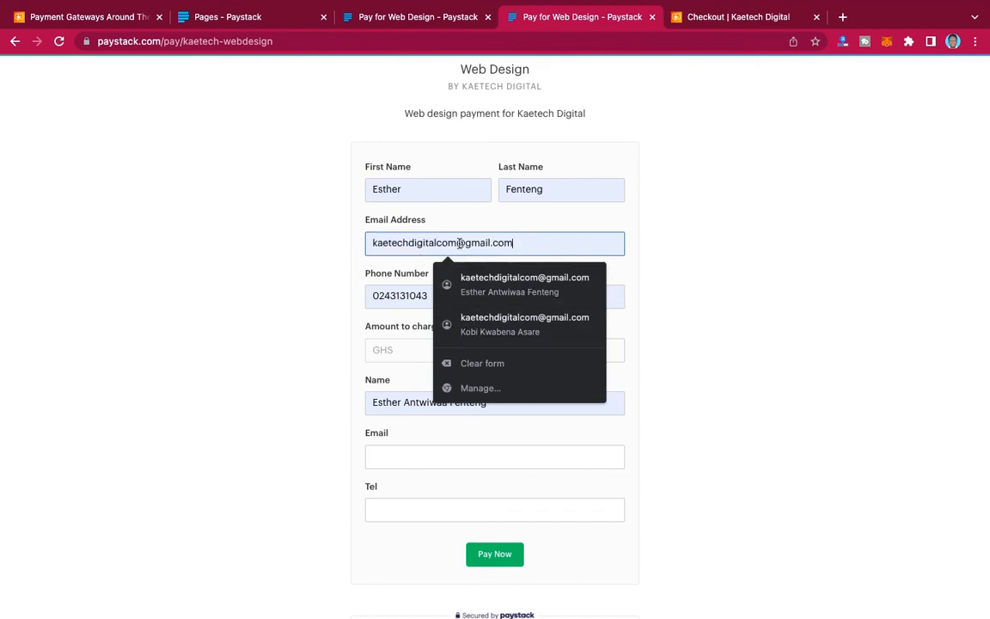
left_click_drag(456, 244, 333, 244)
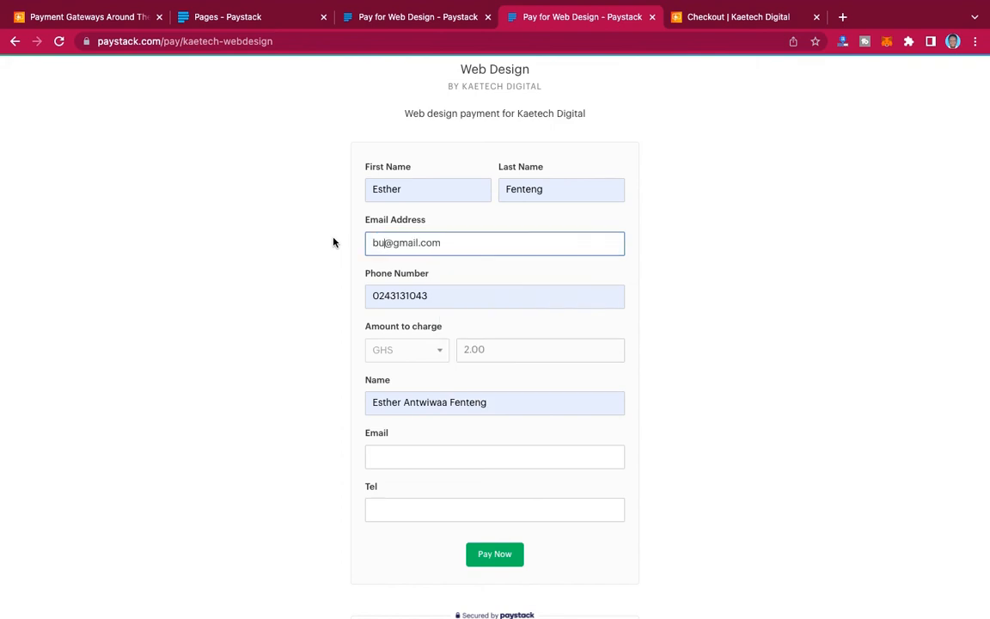
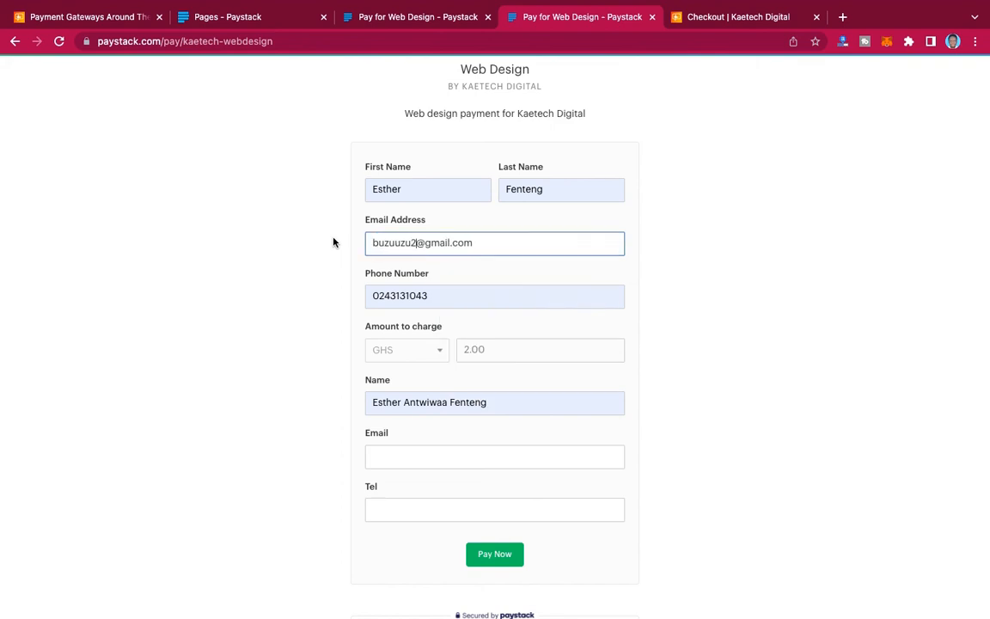
double_click(434, 295)
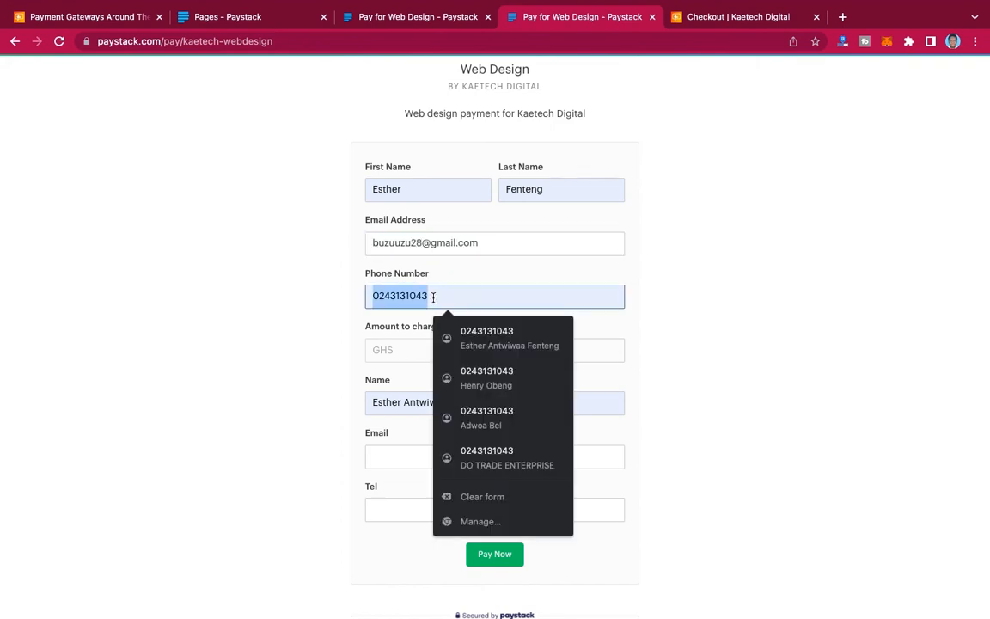
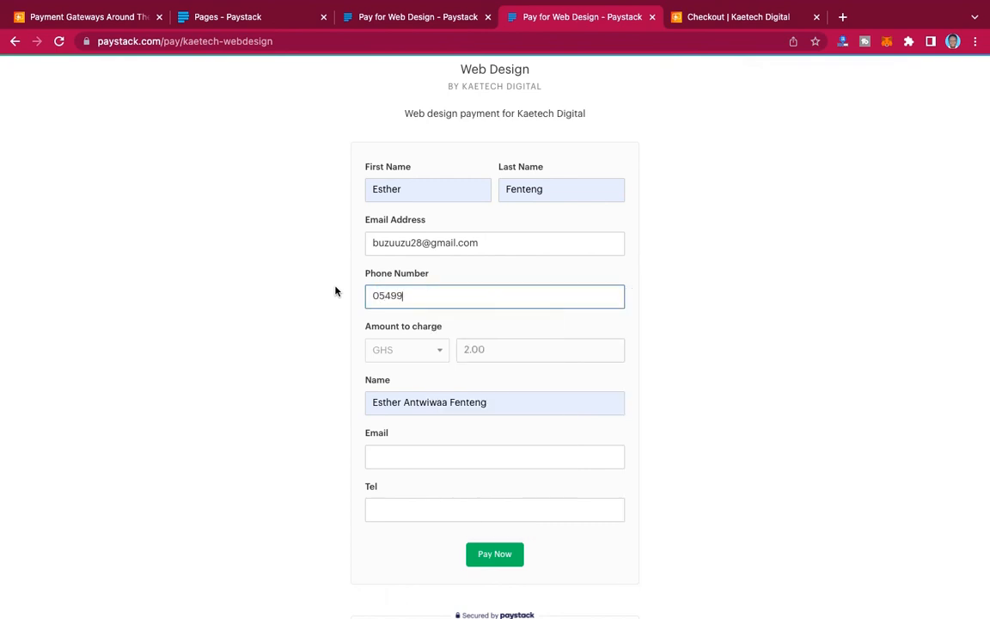
Copy the email into the second Email field and the phone into Tel, then submit for GHS 2.00
scroll(514, 368, "down", 2)
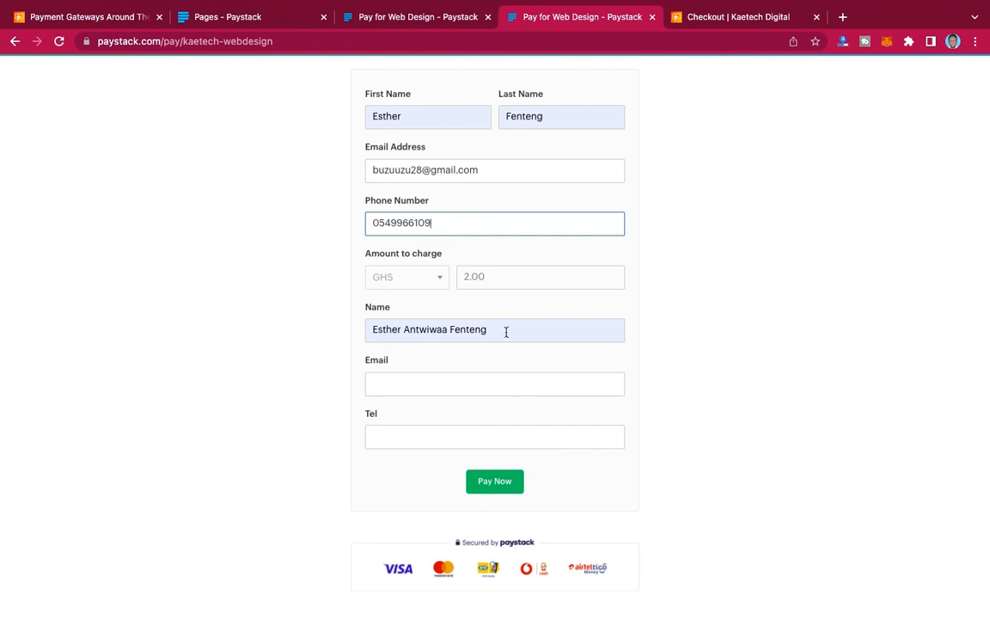
left_click_drag(477, 172, 282, 174)
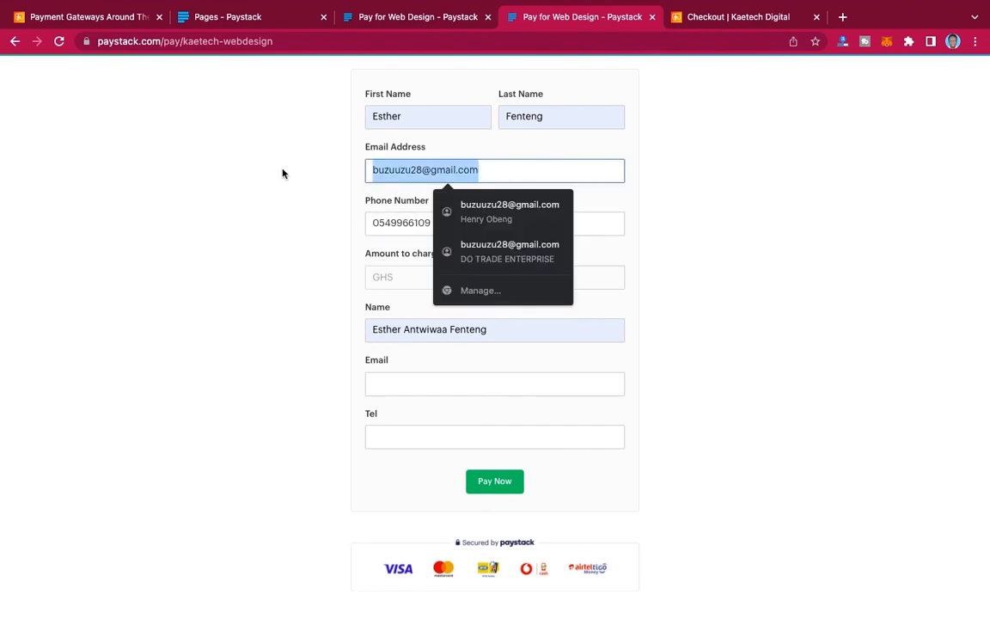
key("ctrl+c")
left_click(406, 384)
key("ctrl+v")
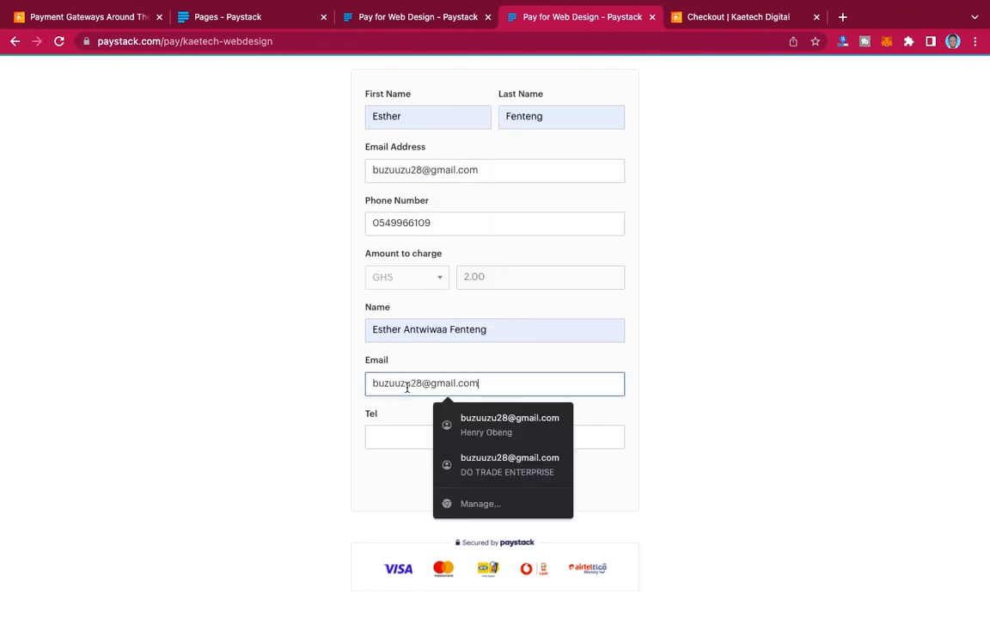
left_click_drag(439, 221, 327, 224)
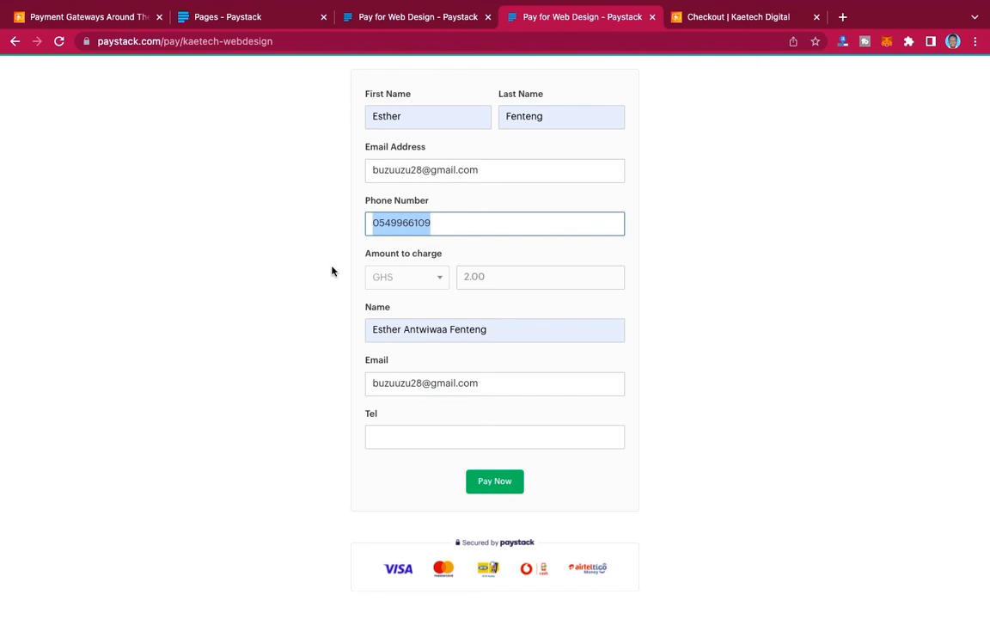
left_click(407, 444)
key("ctrl+v")
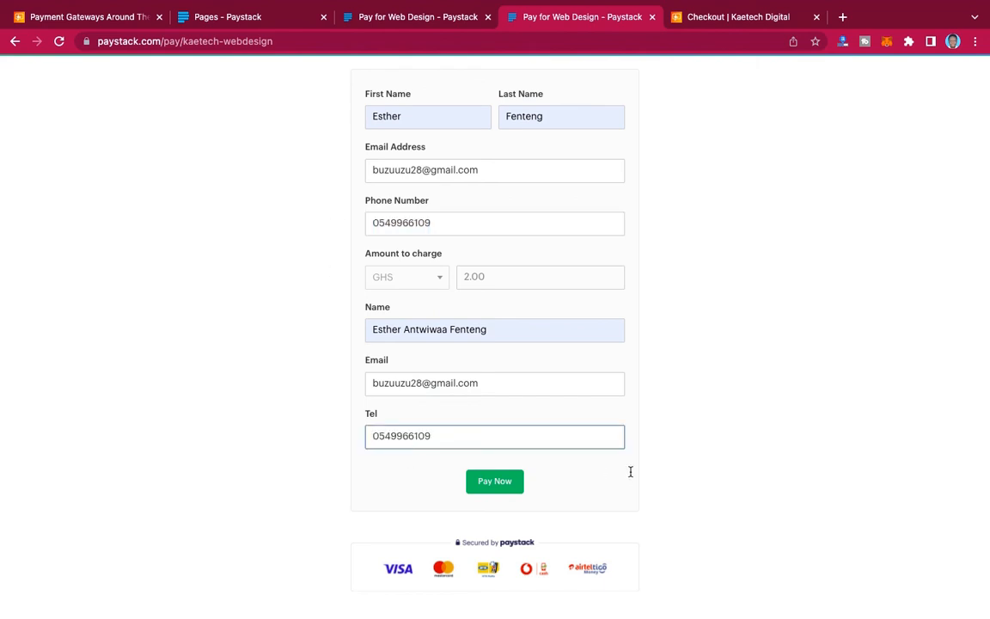
left_click(505, 487)
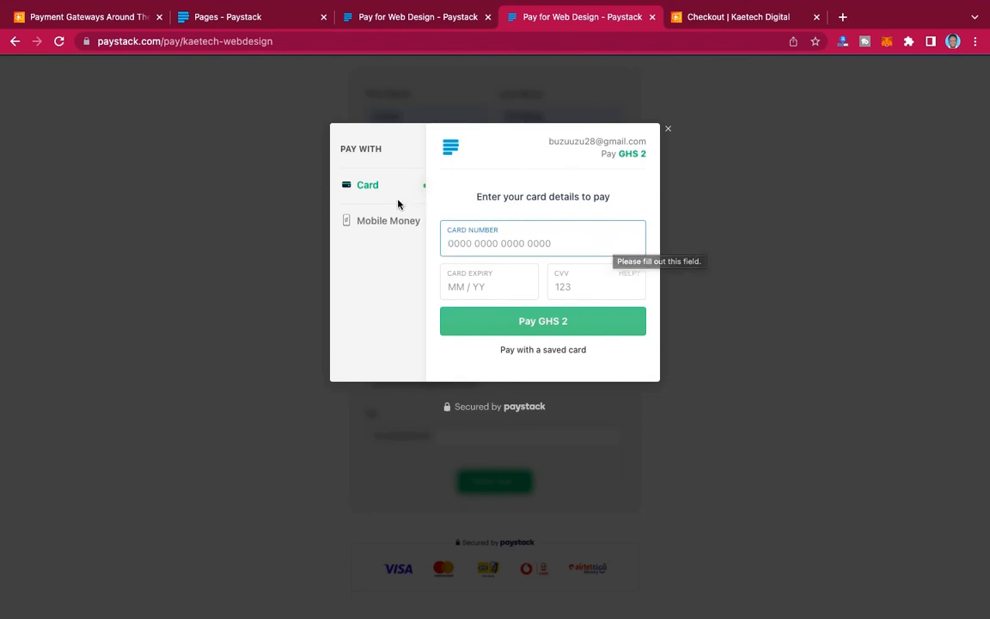
Pay the GHS 2 via Mobile Money with MTN as provider, entering the phone number and confirming
left_click(391, 223)
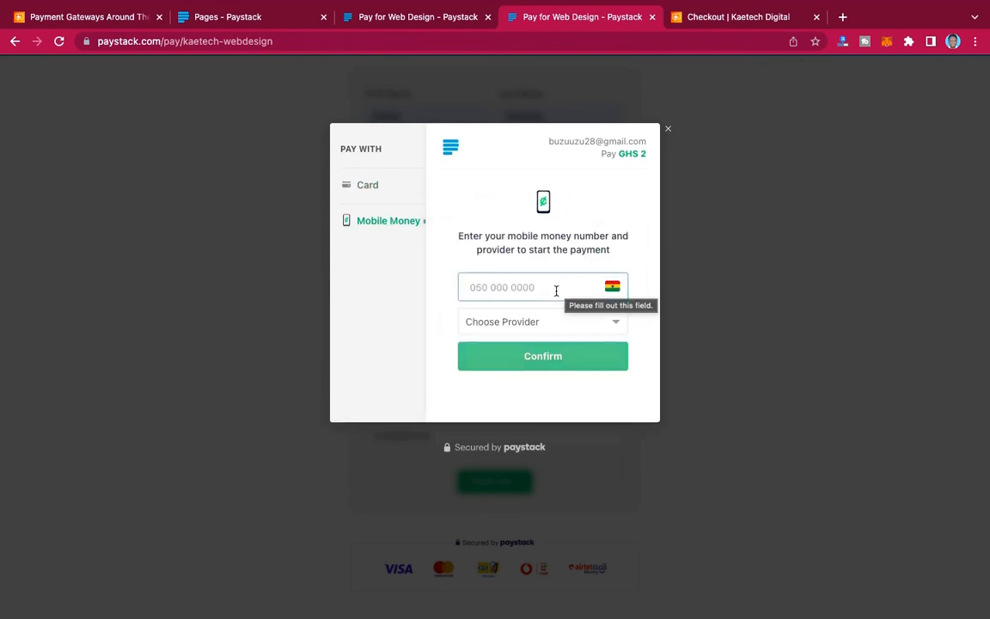
key("super+v")
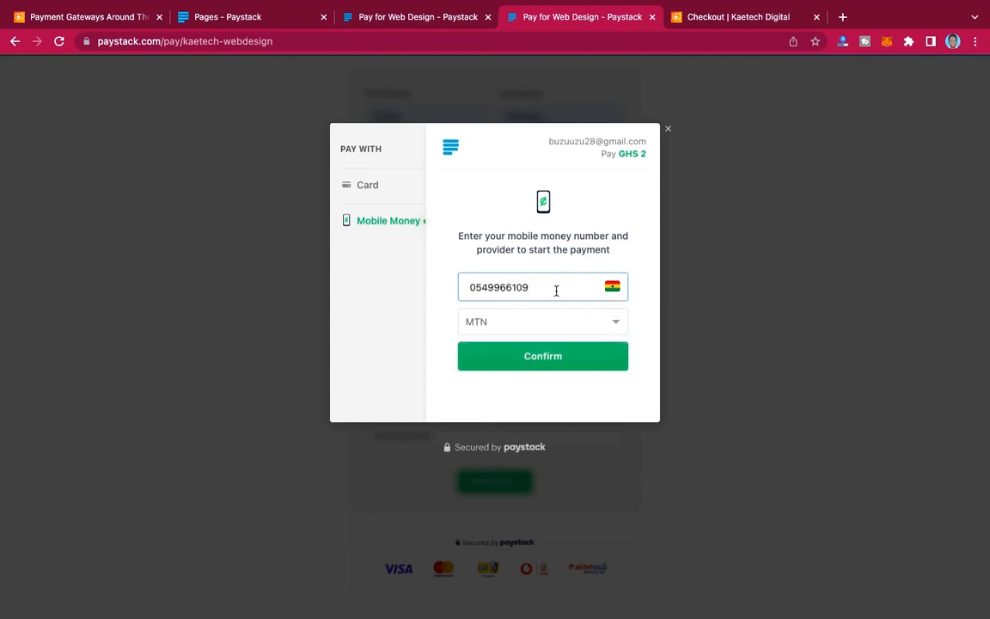
left_click(545, 362)
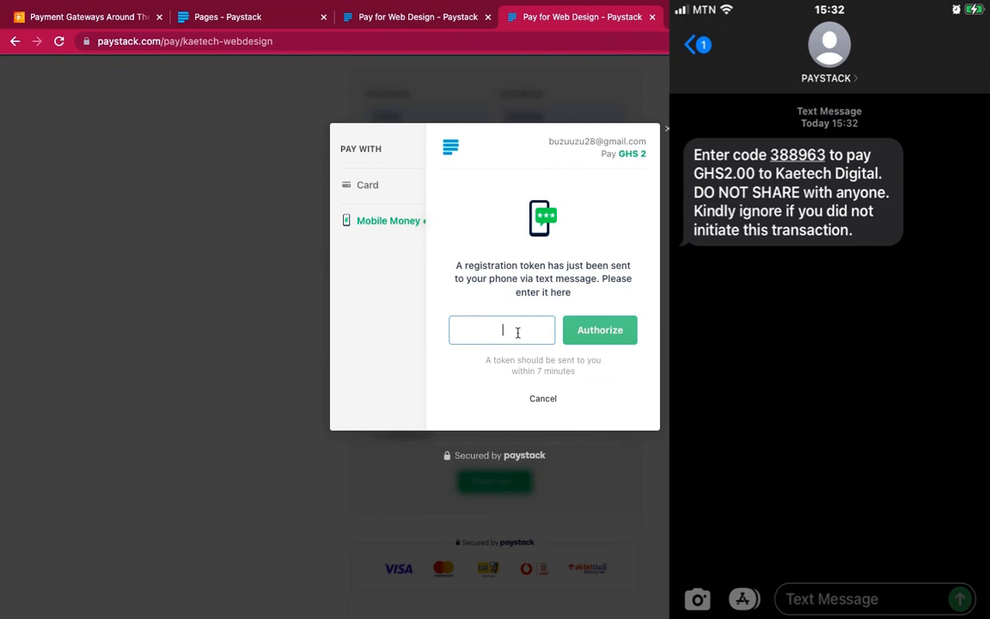
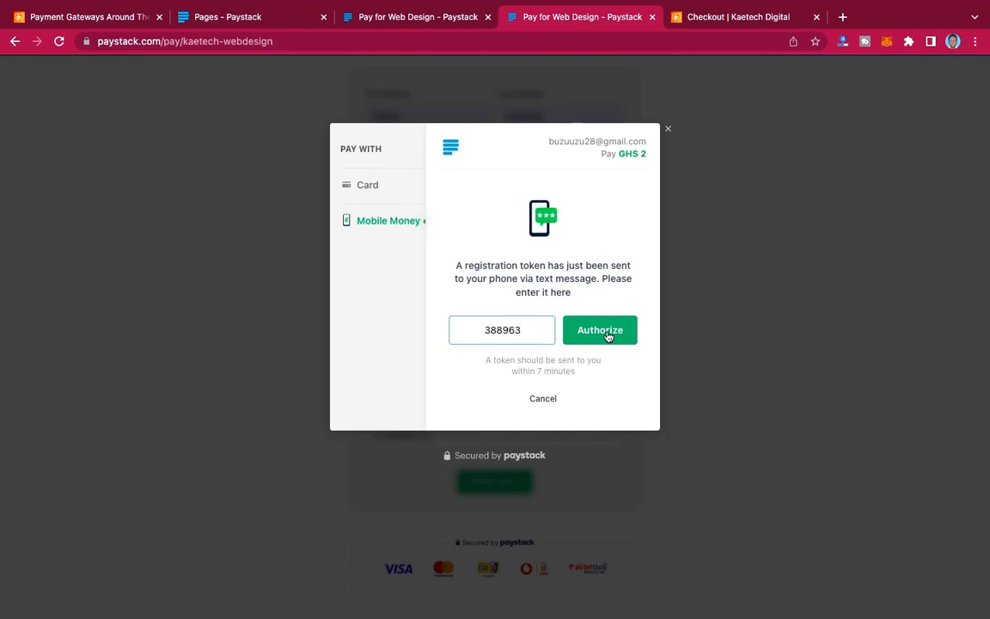
Enter the registration token from the SMS, correcting a mistyped digit, and authorize the payment
left_click(607, 335)
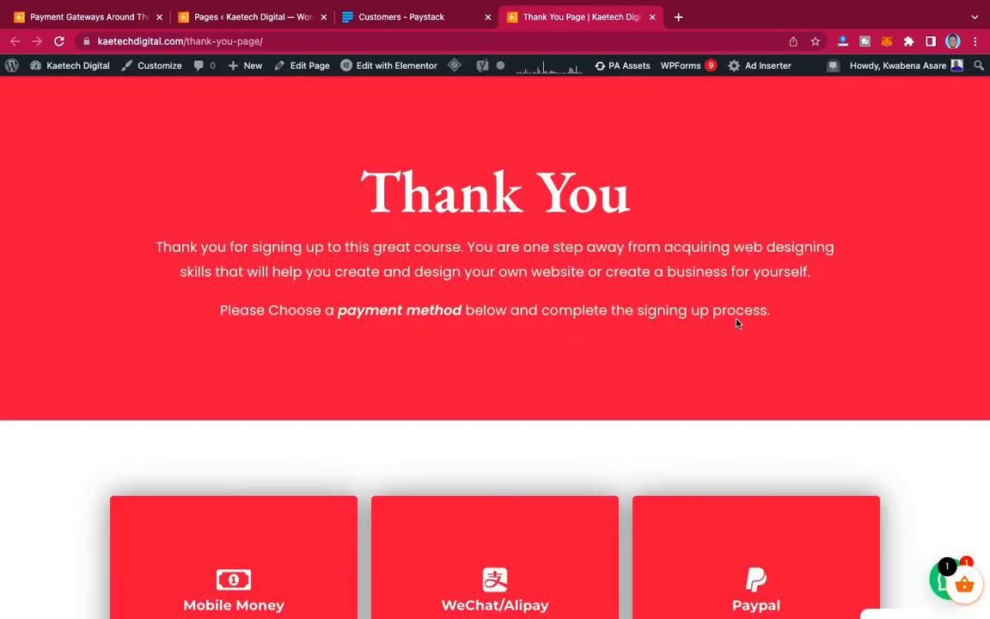
Review the Thank You page's payment method cards, then bring up the Paystack customers list
scroll(756, 350, "down", 2)
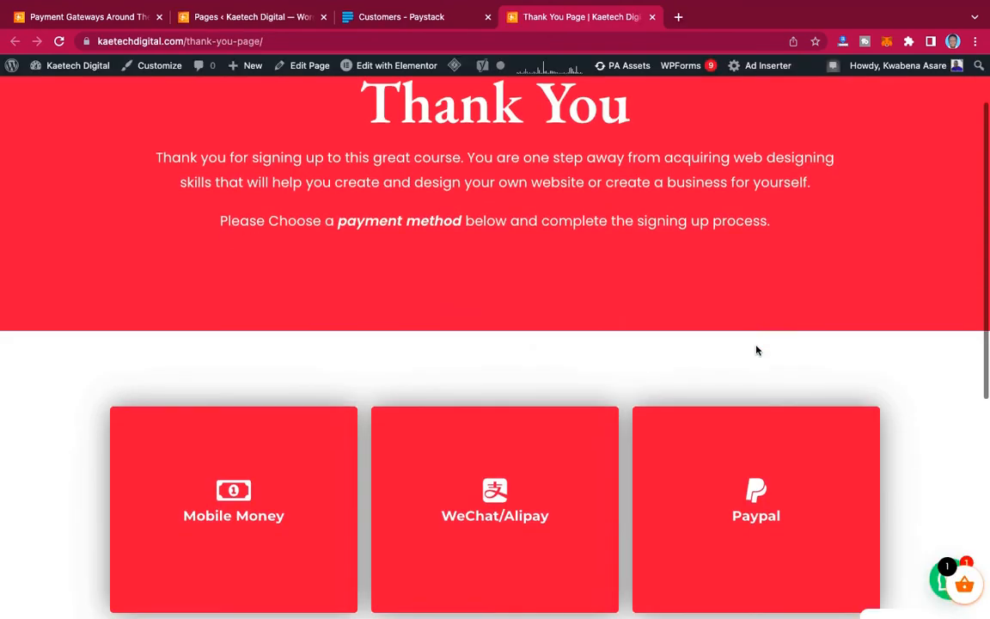
scroll(757, 350, "up", 2)
scroll(761, 375, "down", 4)
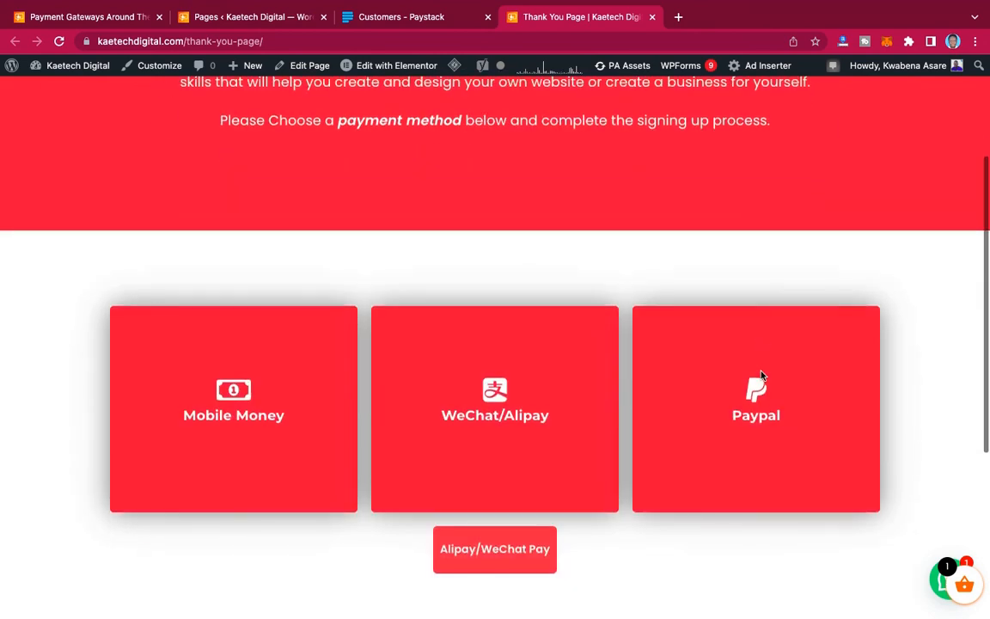
scroll(761, 375, "up", 1)
scroll(763, 375, "down", 7)
scroll(761, 375, "up", 3)
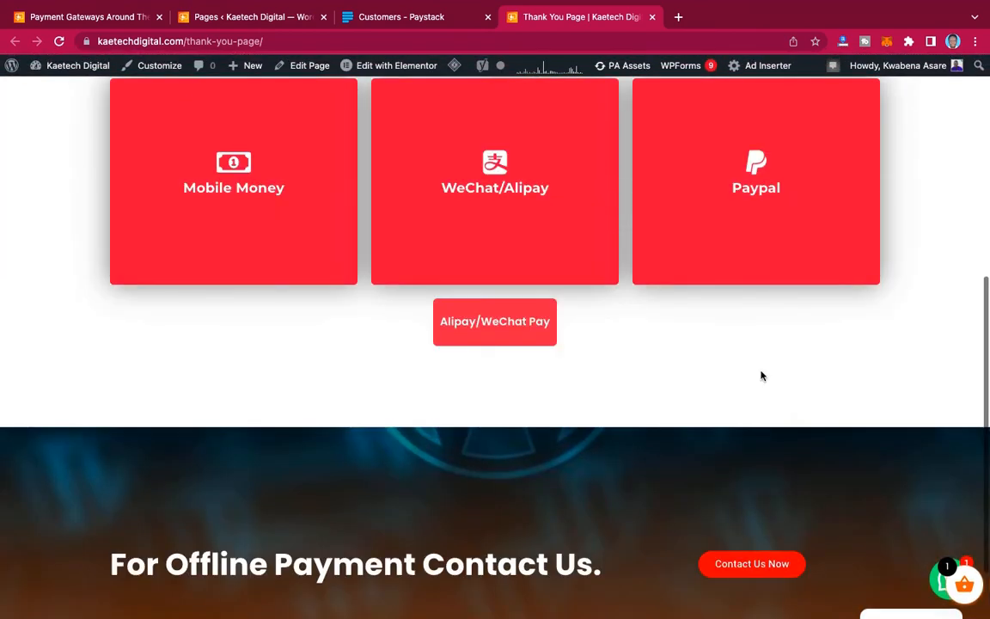
scroll(260, 256, "up", 6)
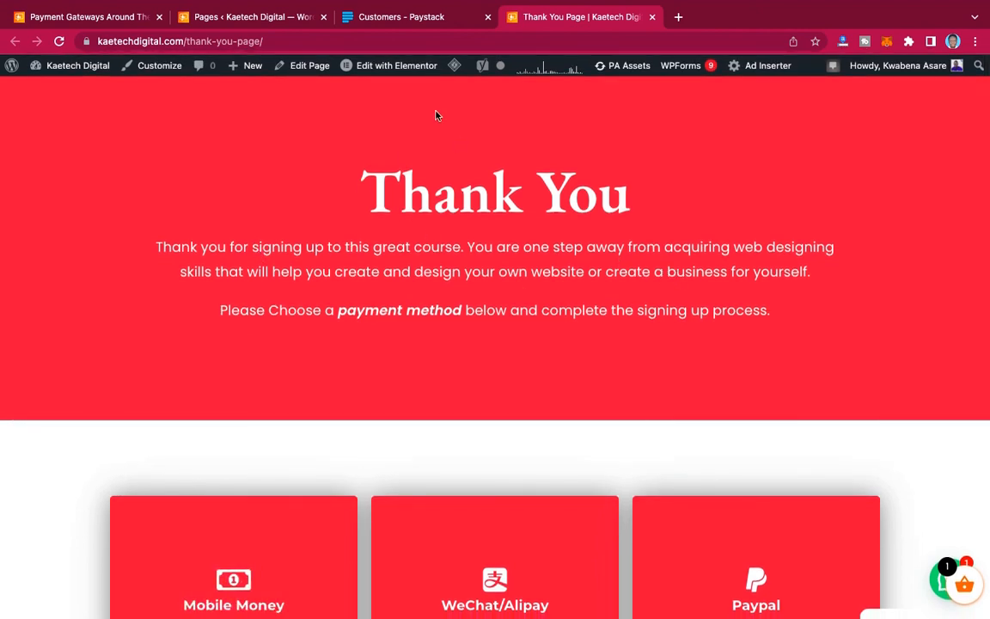
left_click(383, 17)
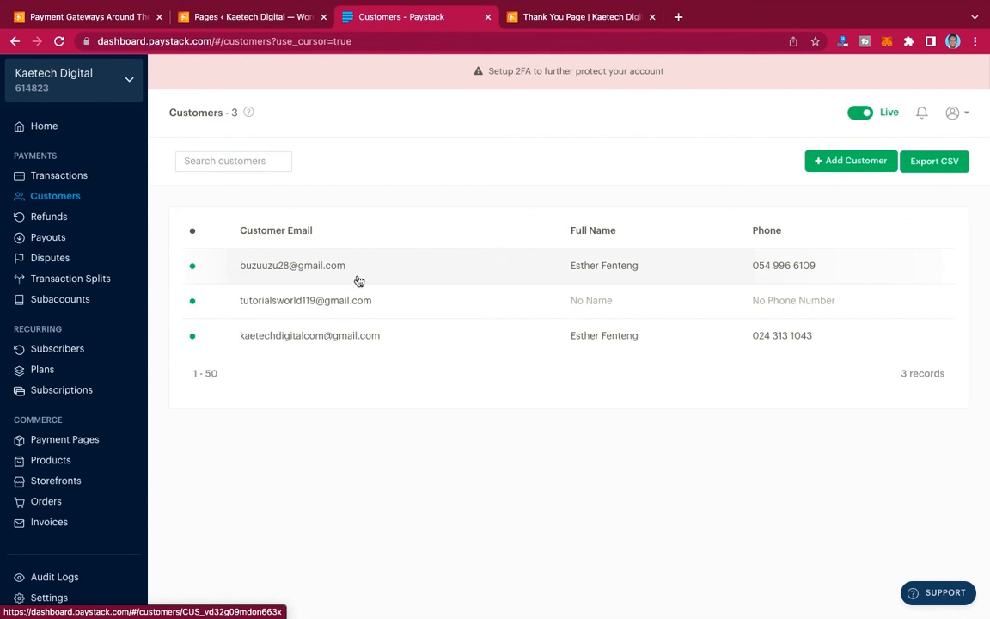
Return to the live 'Payment Gateways Around The World' post
left_click(99, 17)
scroll(569, 286, "down", 15)
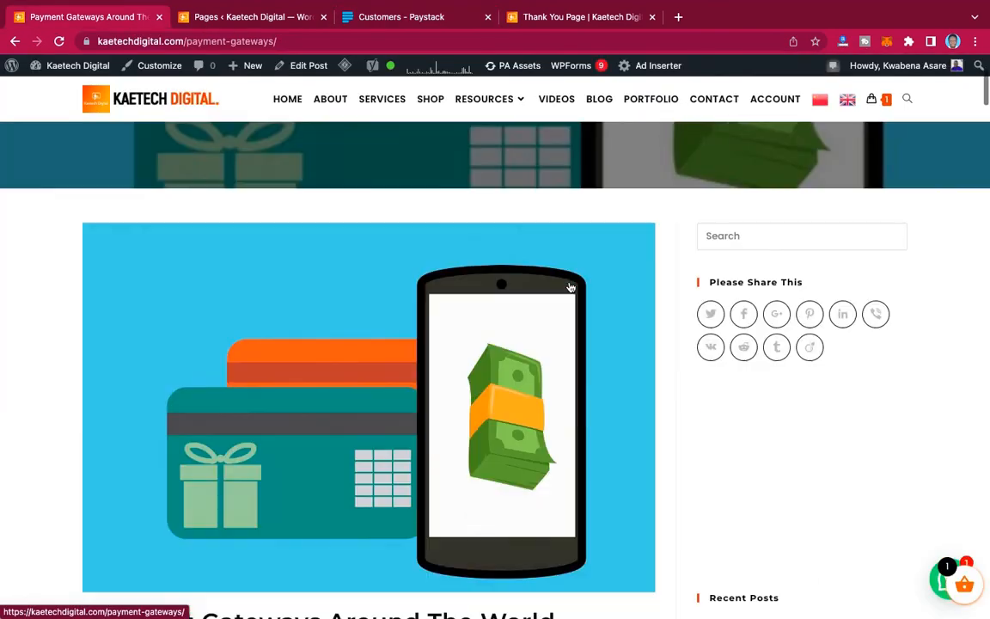
scroll(568, 286, "down", 20)
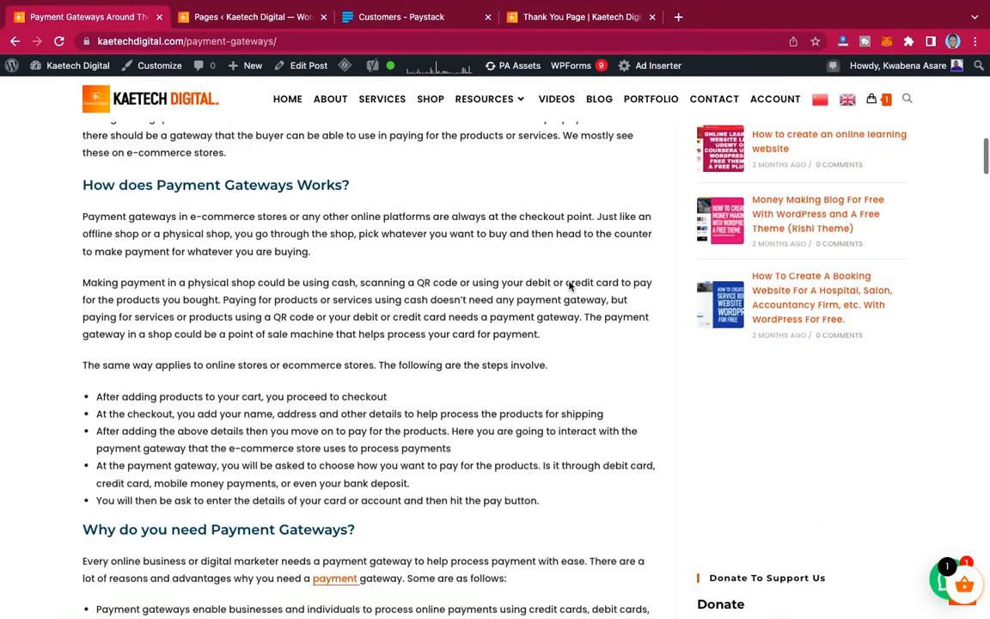
scroll(569, 287, "down", 20)
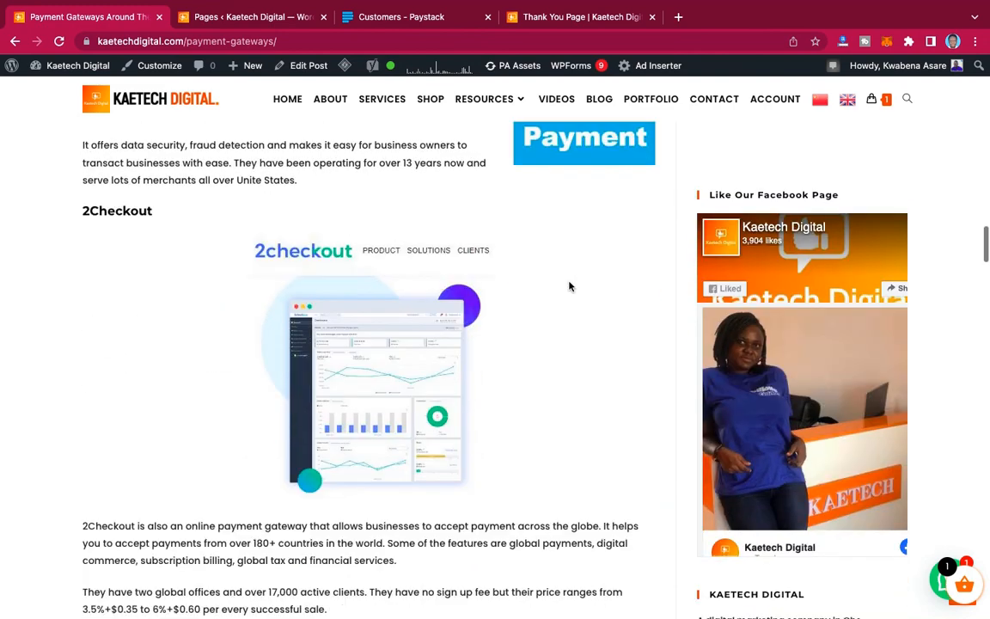
scroll(568, 284, "down", 10)
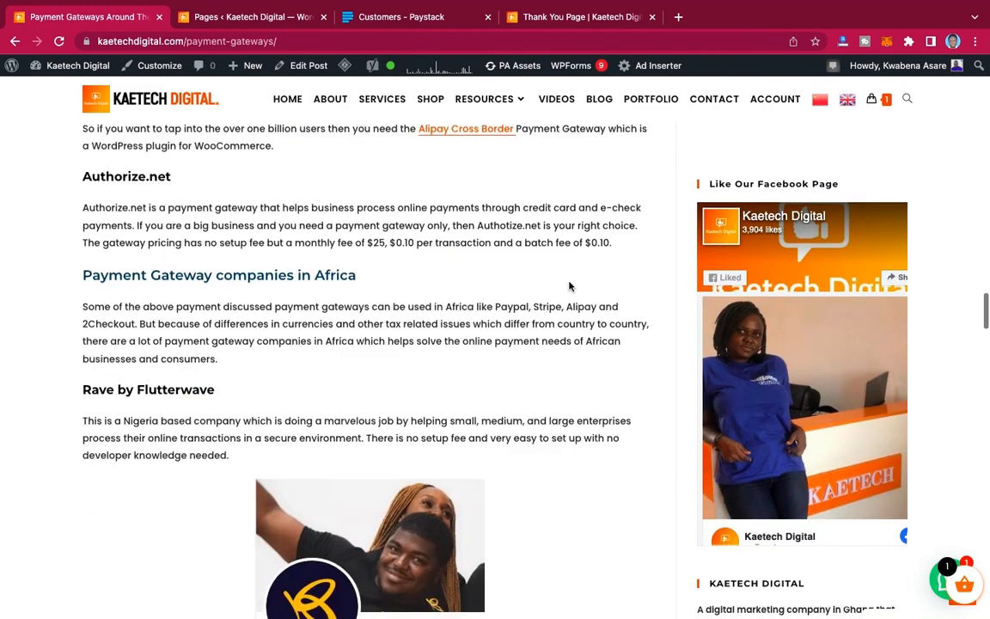
scroll(569, 287, "down", 8)
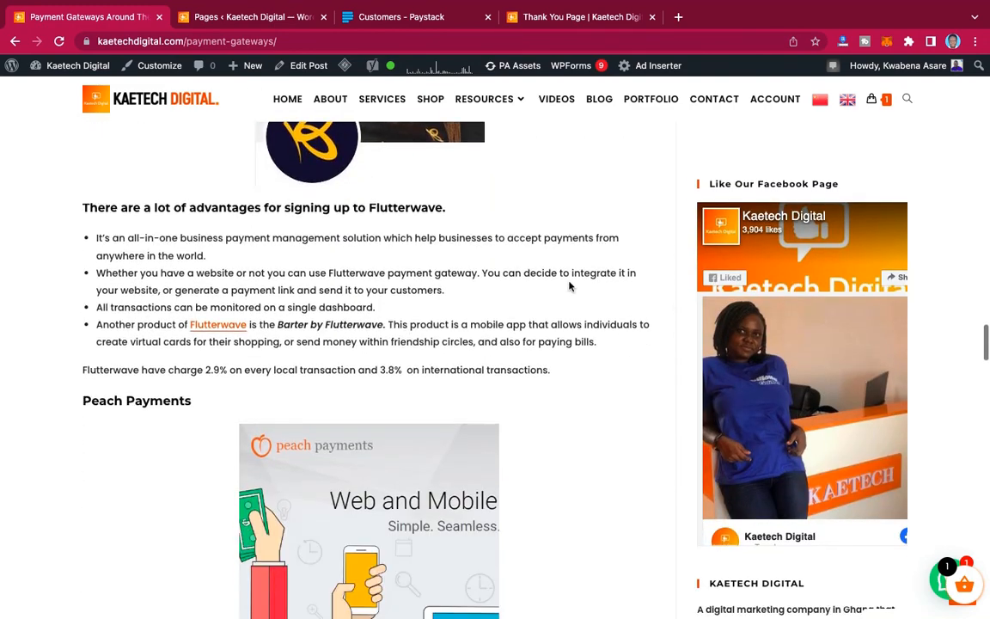
scroll(569, 286, "down", 10)
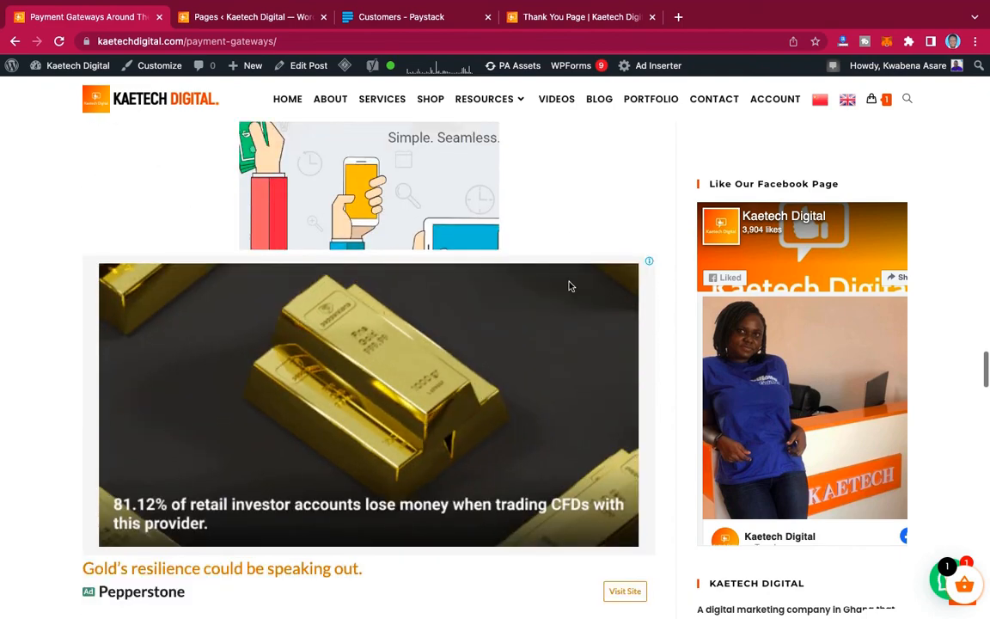
scroll(569, 286, "down", 10)
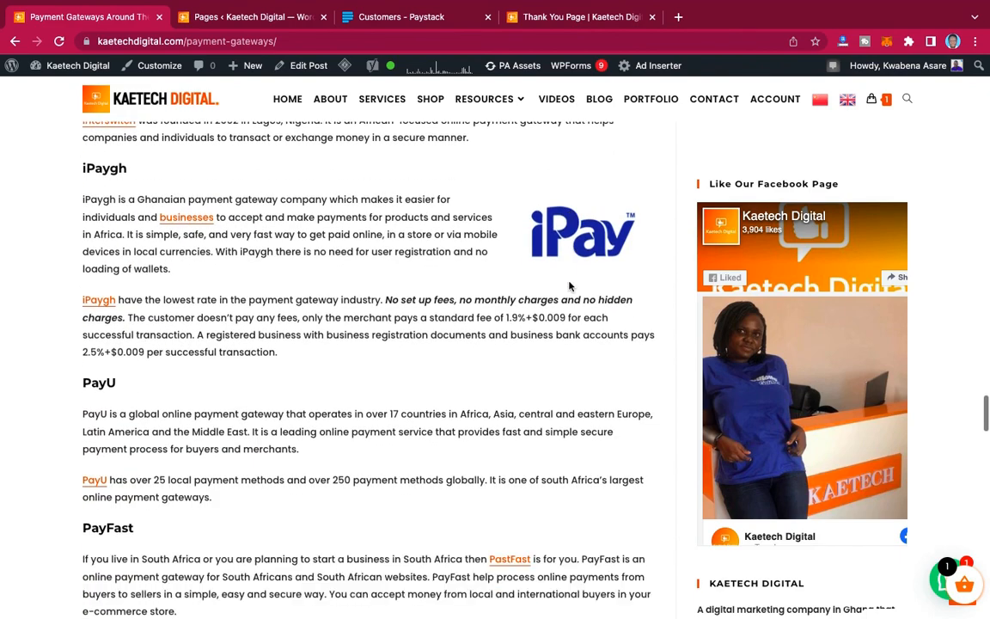
scroll(569, 286, "down", 3)
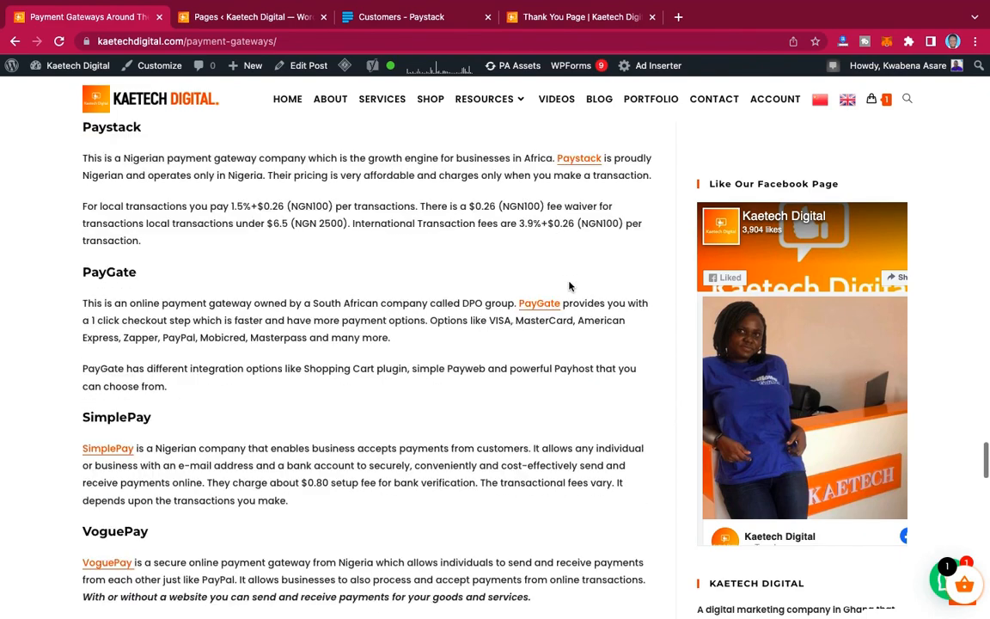
scroll(569, 286, "up", 15)
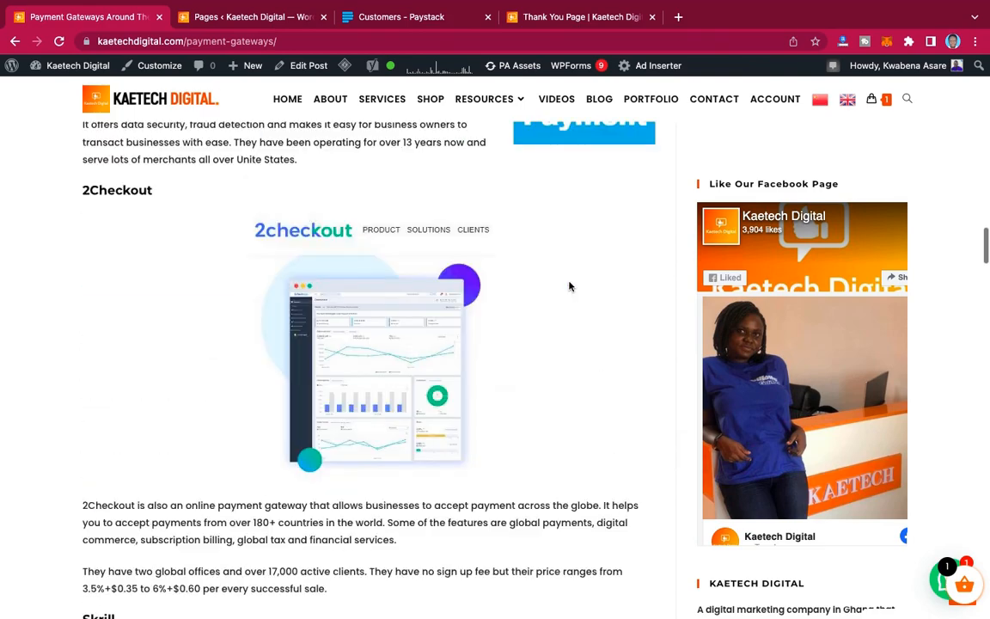
scroll(569, 286, "up", 20)
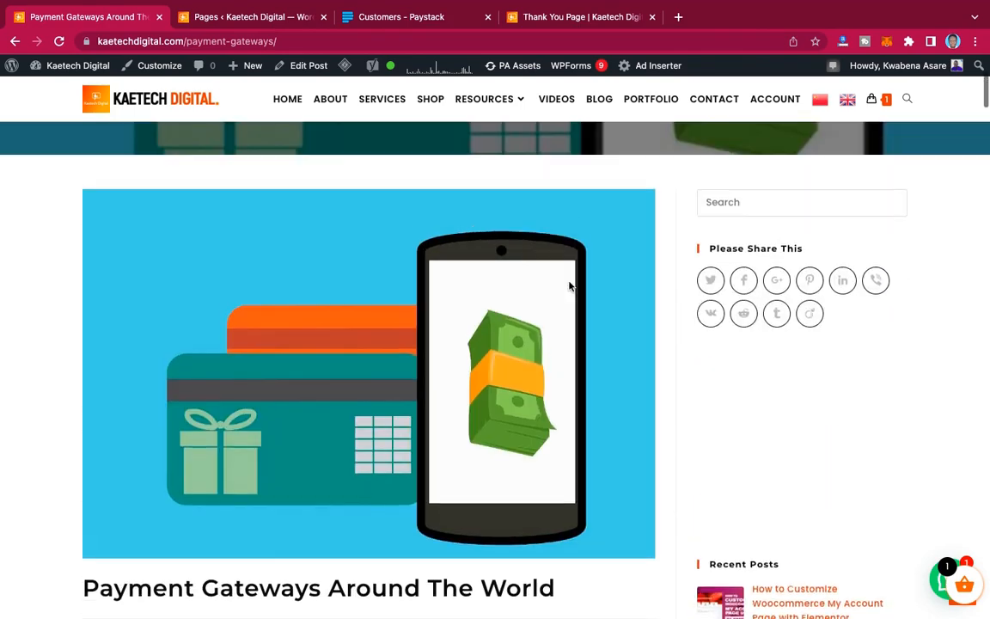
scroll(569, 287, "up", 3)
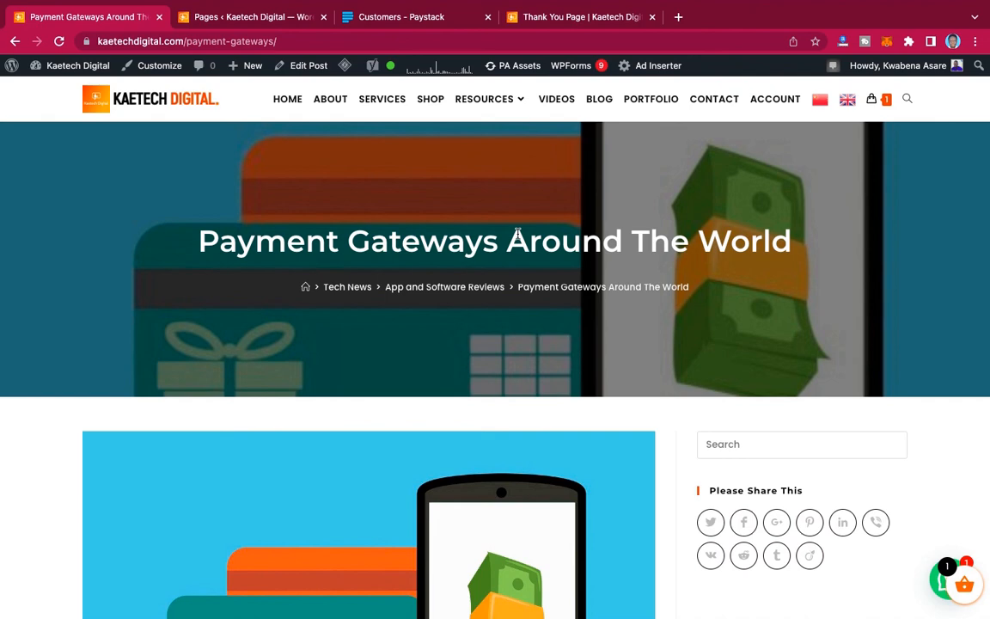